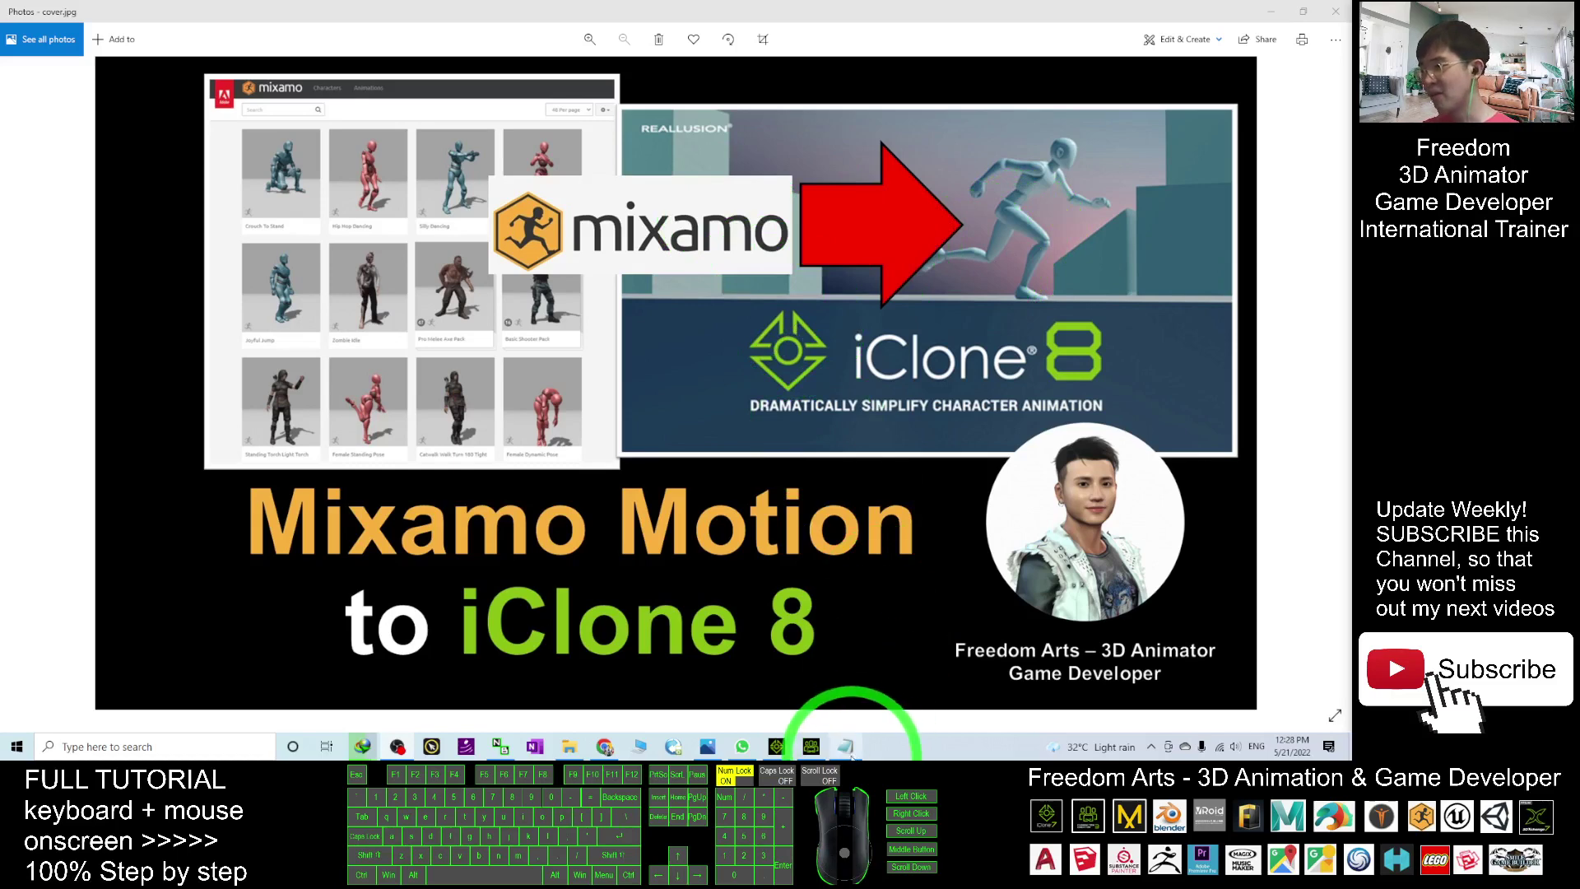
{"action": "left_click", "coordinate": [848, 748]}
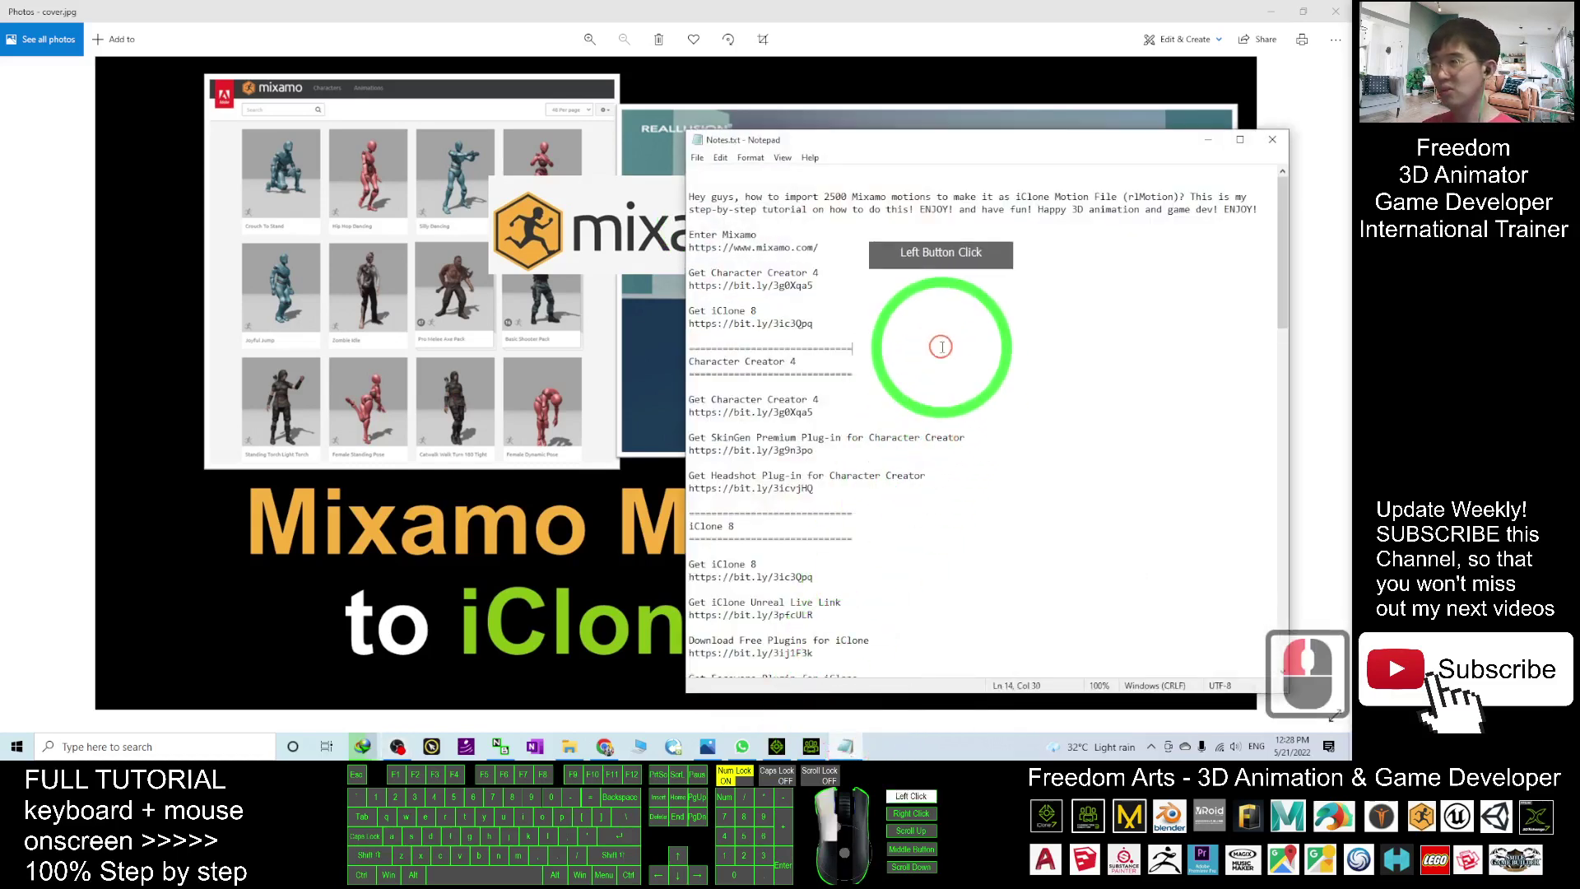
{"action": "left_click_drag", "start_coordinate": [823, 247], "coordinate": [724, 245]}
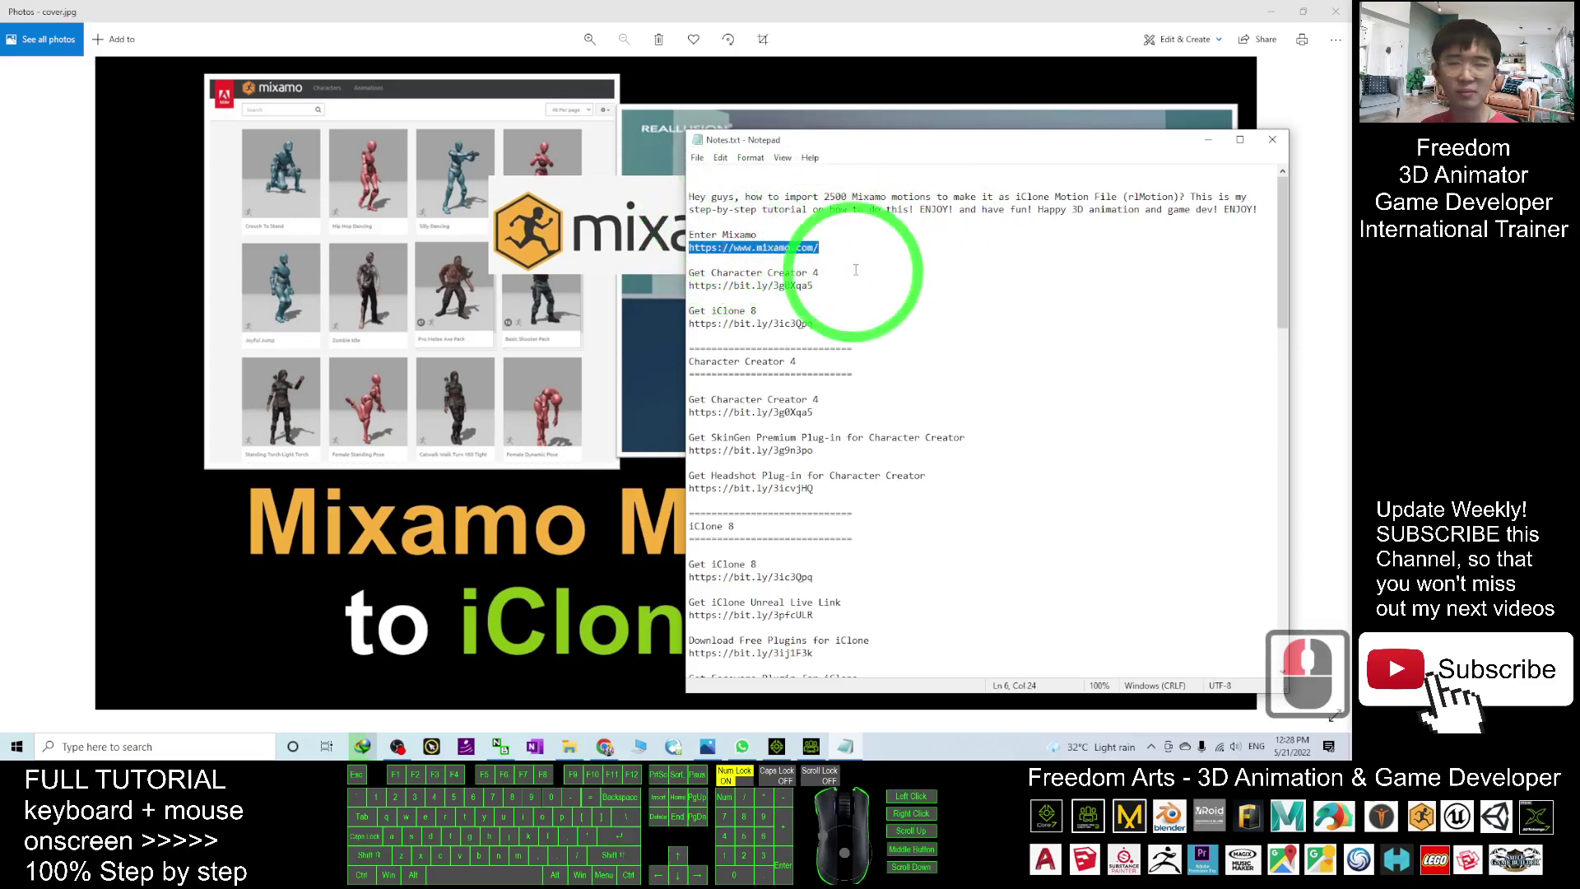
{"action": "left_click", "coordinate": [829, 251]}
{"action": "left_click_drag", "start_coordinate": [829, 242], "coordinate": [689, 247]}
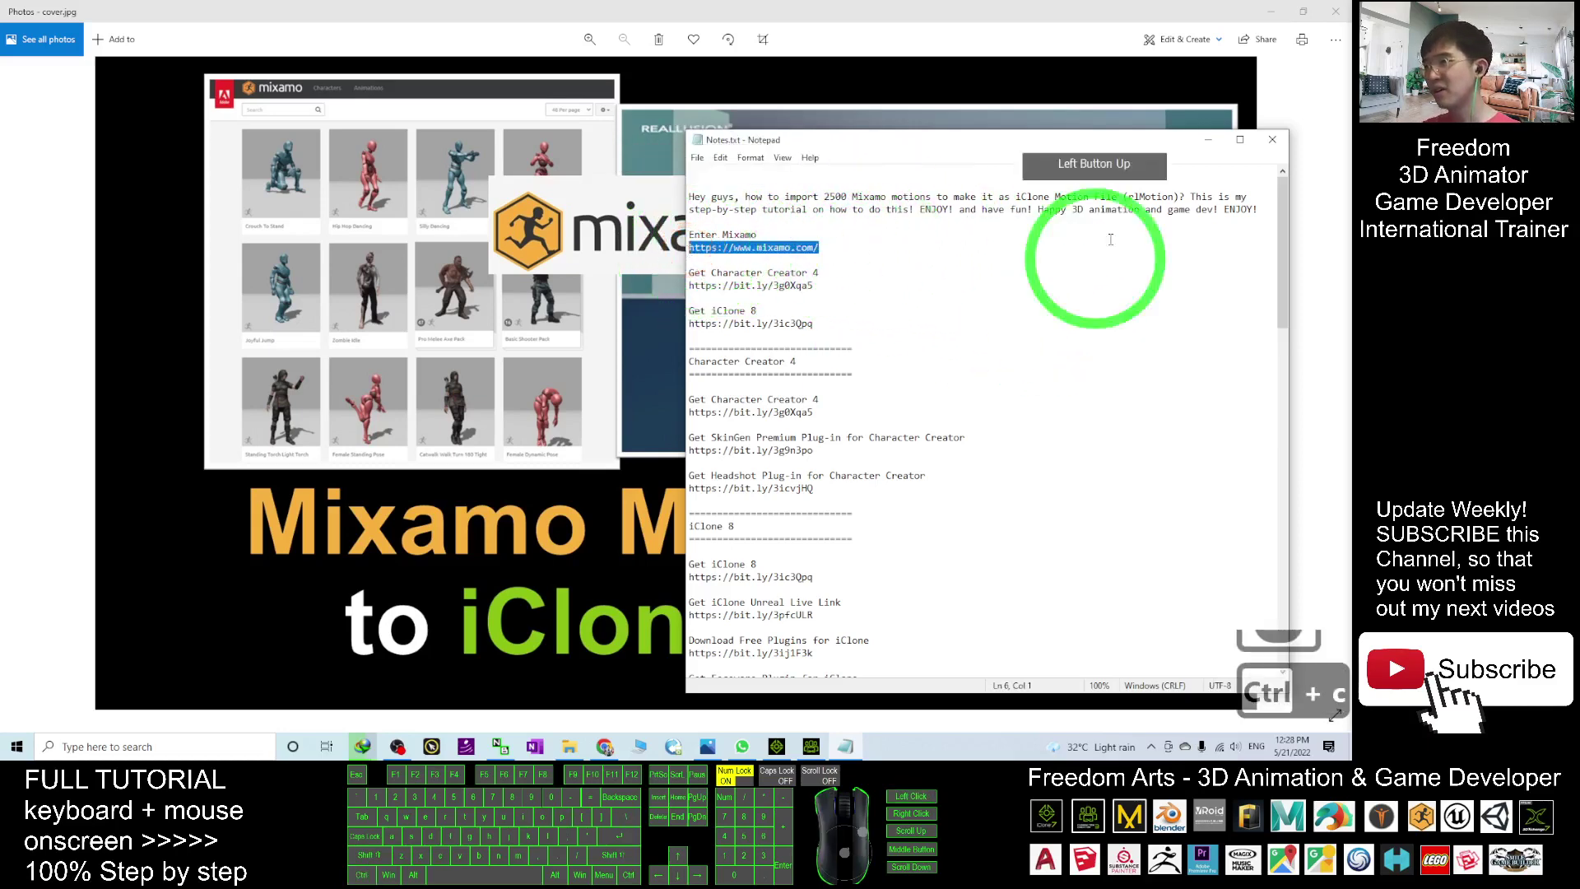
Copy the Mixamo address and load it in a new Chrome tab
{"action": "key", "text": "ctrl+c"}
{"action": "left_click", "coordinate": [1210, 144]}
{"action": "left_click", "coordinate": [605, 747]}
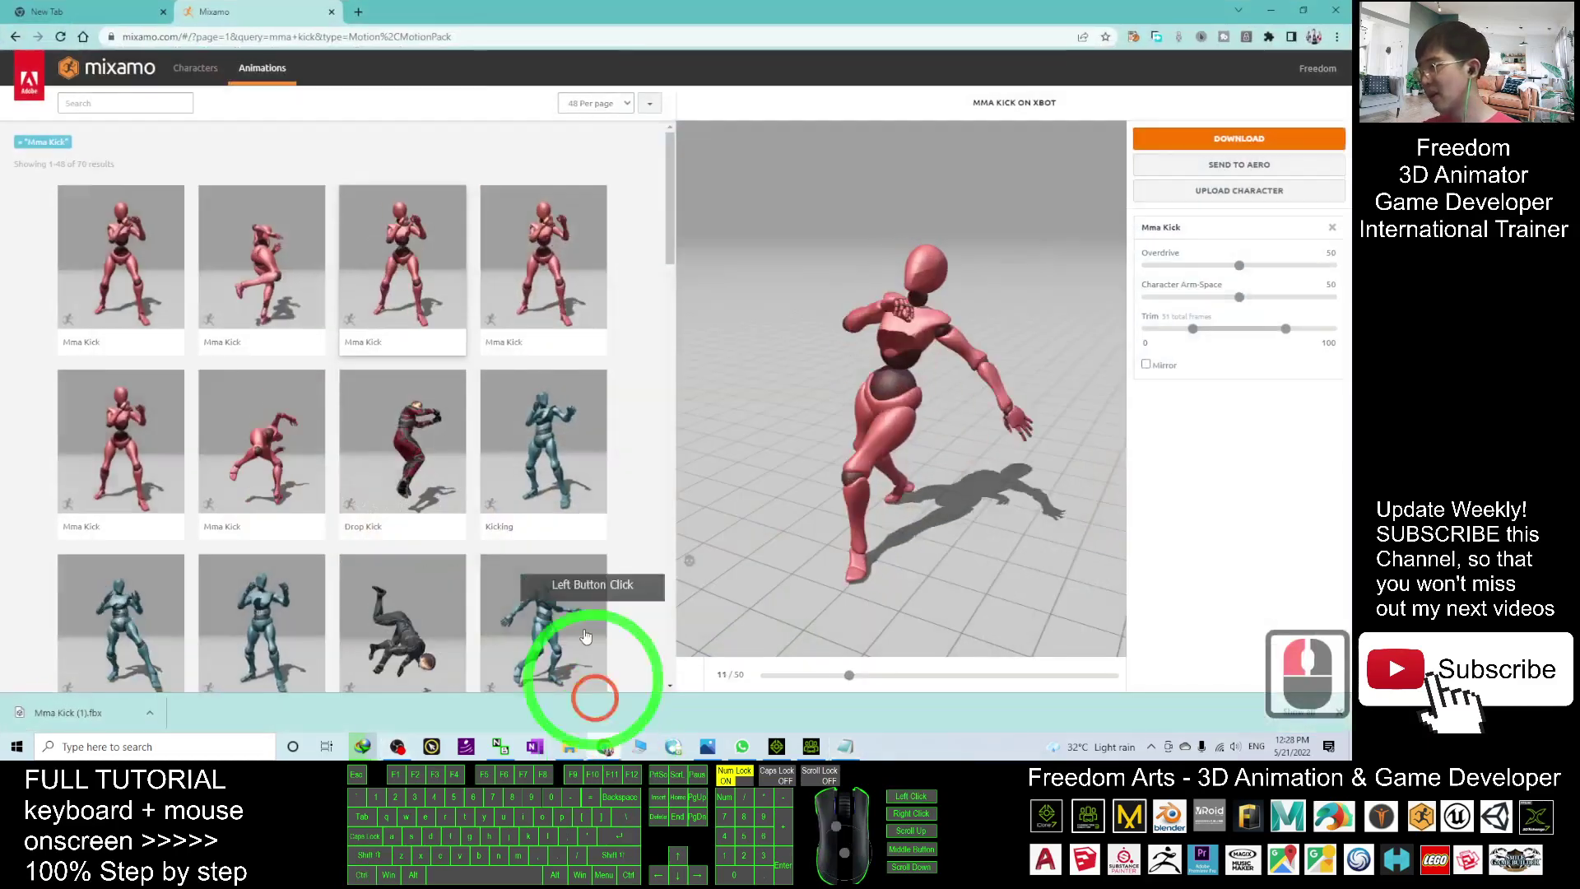
{"action": "left_click", "coordinate": [359, 11]}
{"action": "key", "text": "ctrl+v"}
{"action": "key", "text": "Return"}
Close the old Mixamo tab and the empty tab, leaving one Mixamo tab showing X Bot
{"action": "left_click", "coordinate": [265, 6]}
{"action": "left_click", "coordinate": [330, 12]}
{"action": "left_click", "coordinate": [141, 11]}
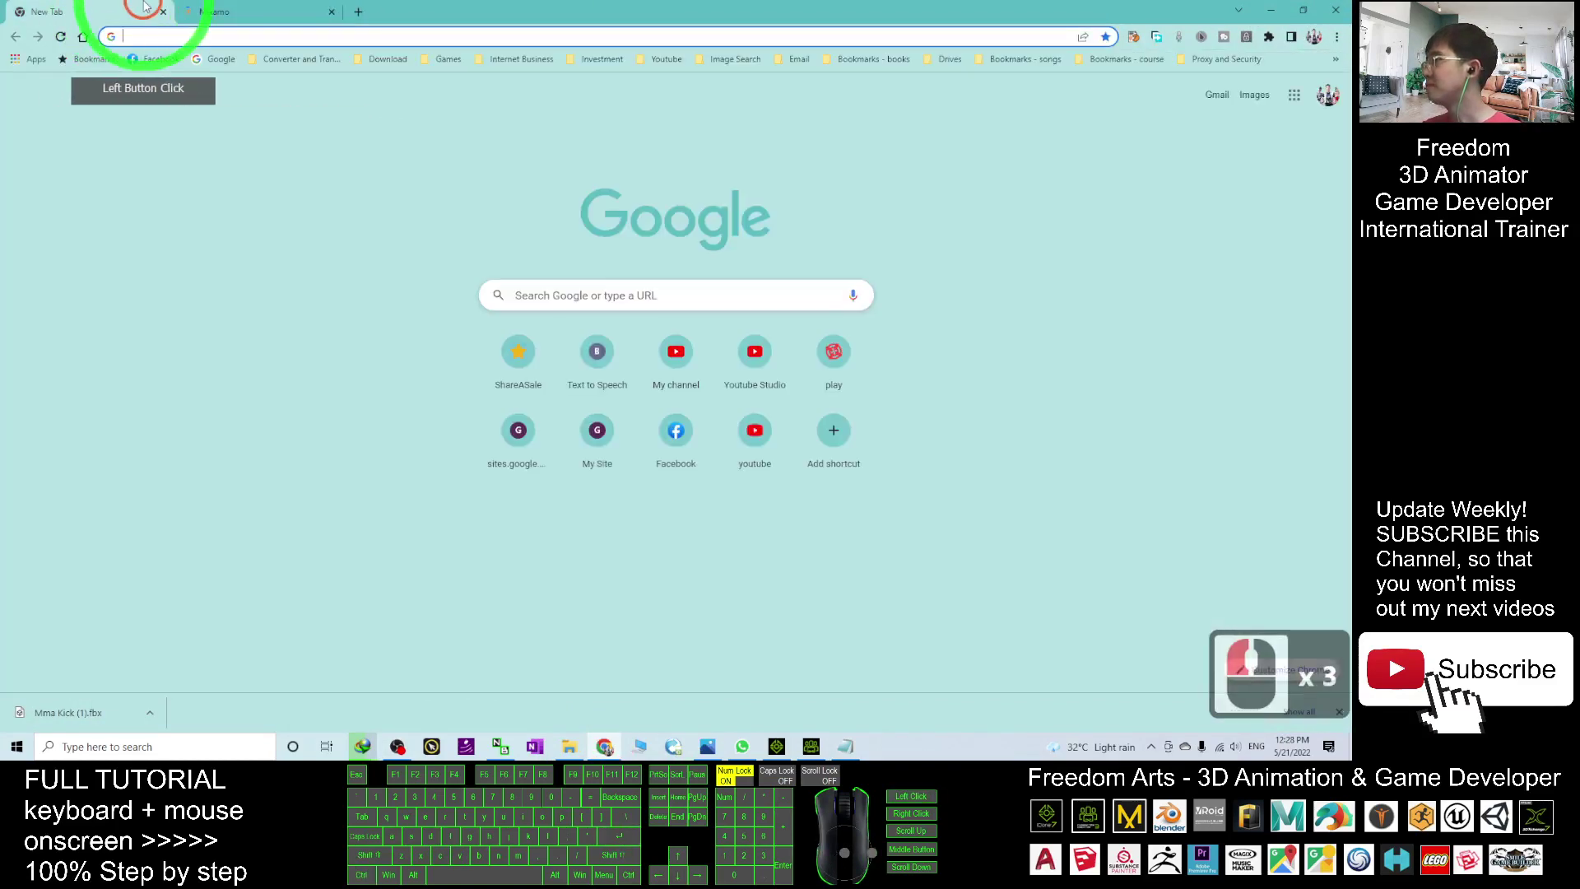
{"action": "key", "text": "ctrl+w"}
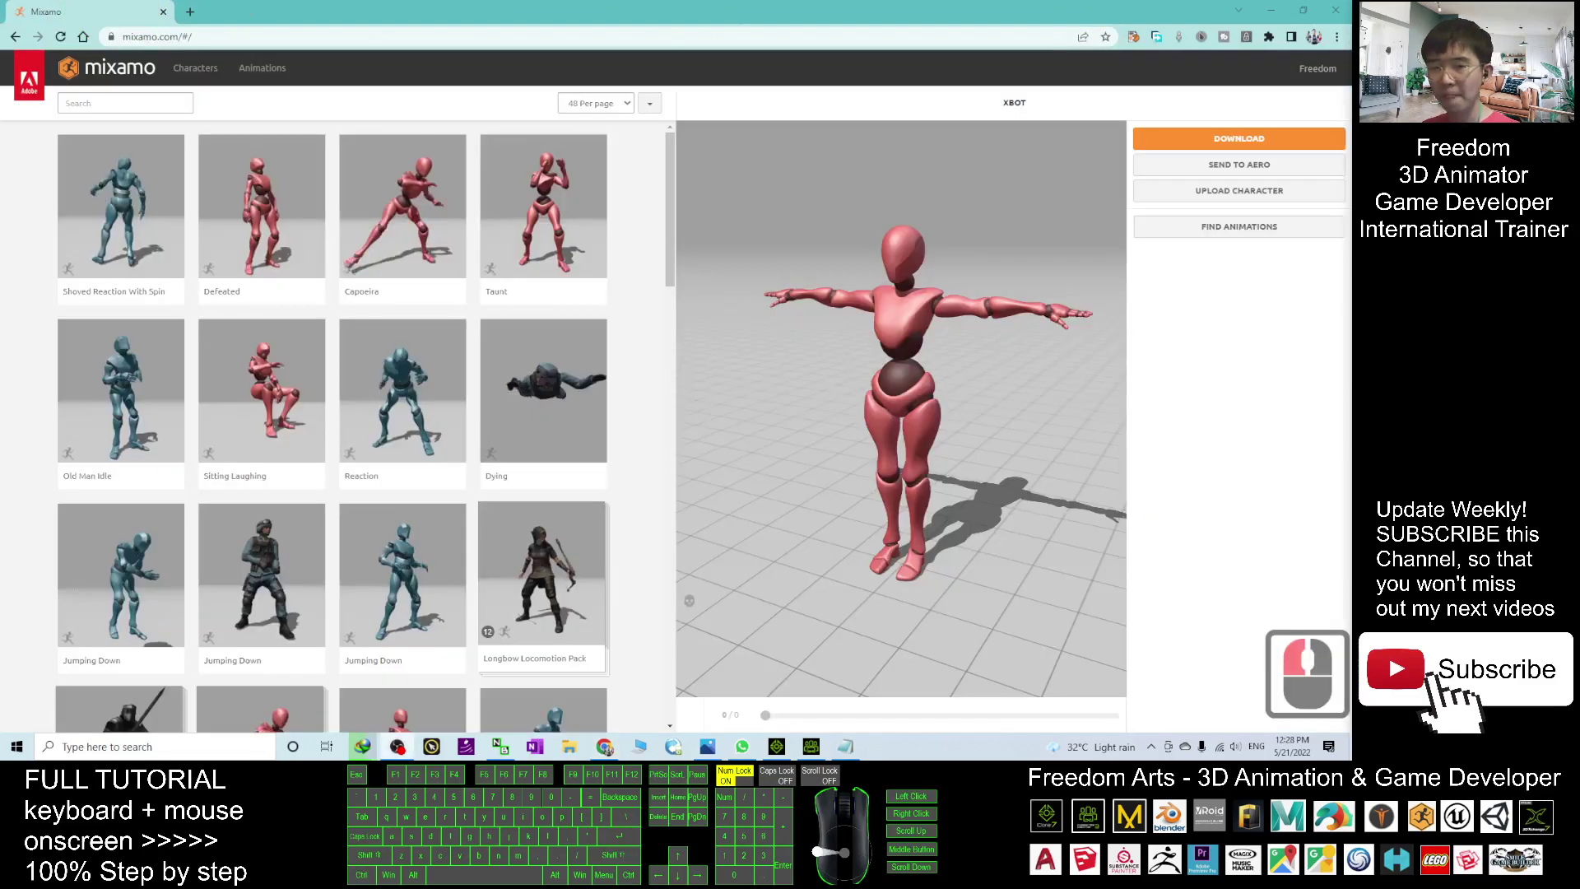
{"action": "left_click_drag", "start_coordinate": [733, 460], "coordinate": [1140, 113]}
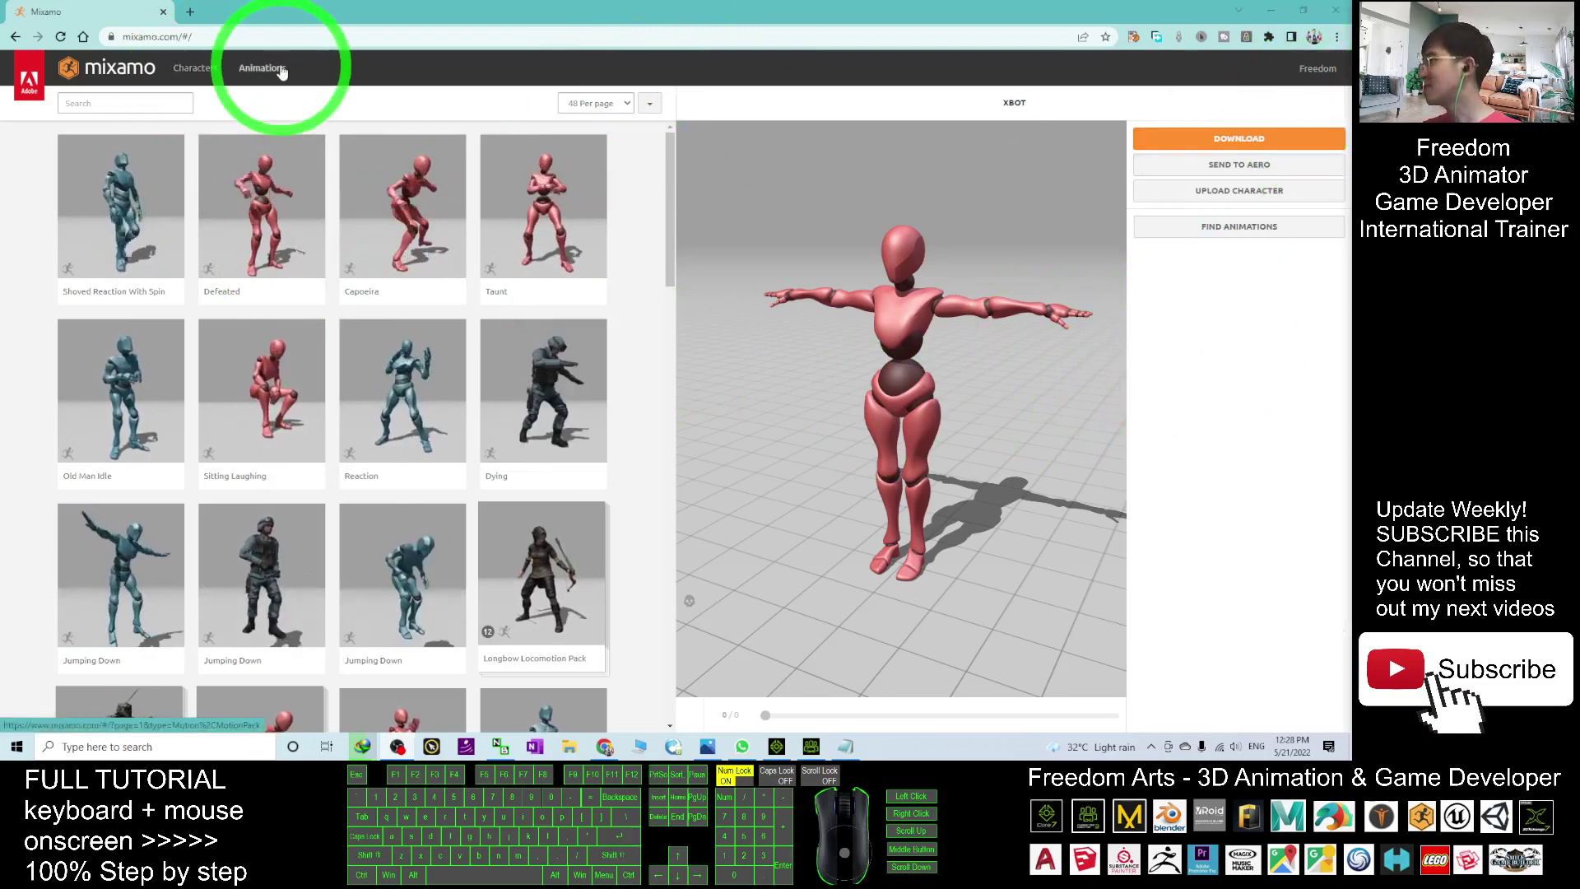
Load X Bot into the preview from page 3 of the Mixamo Characters list
{"action": "left_click", "coordinate": [212, 71]}
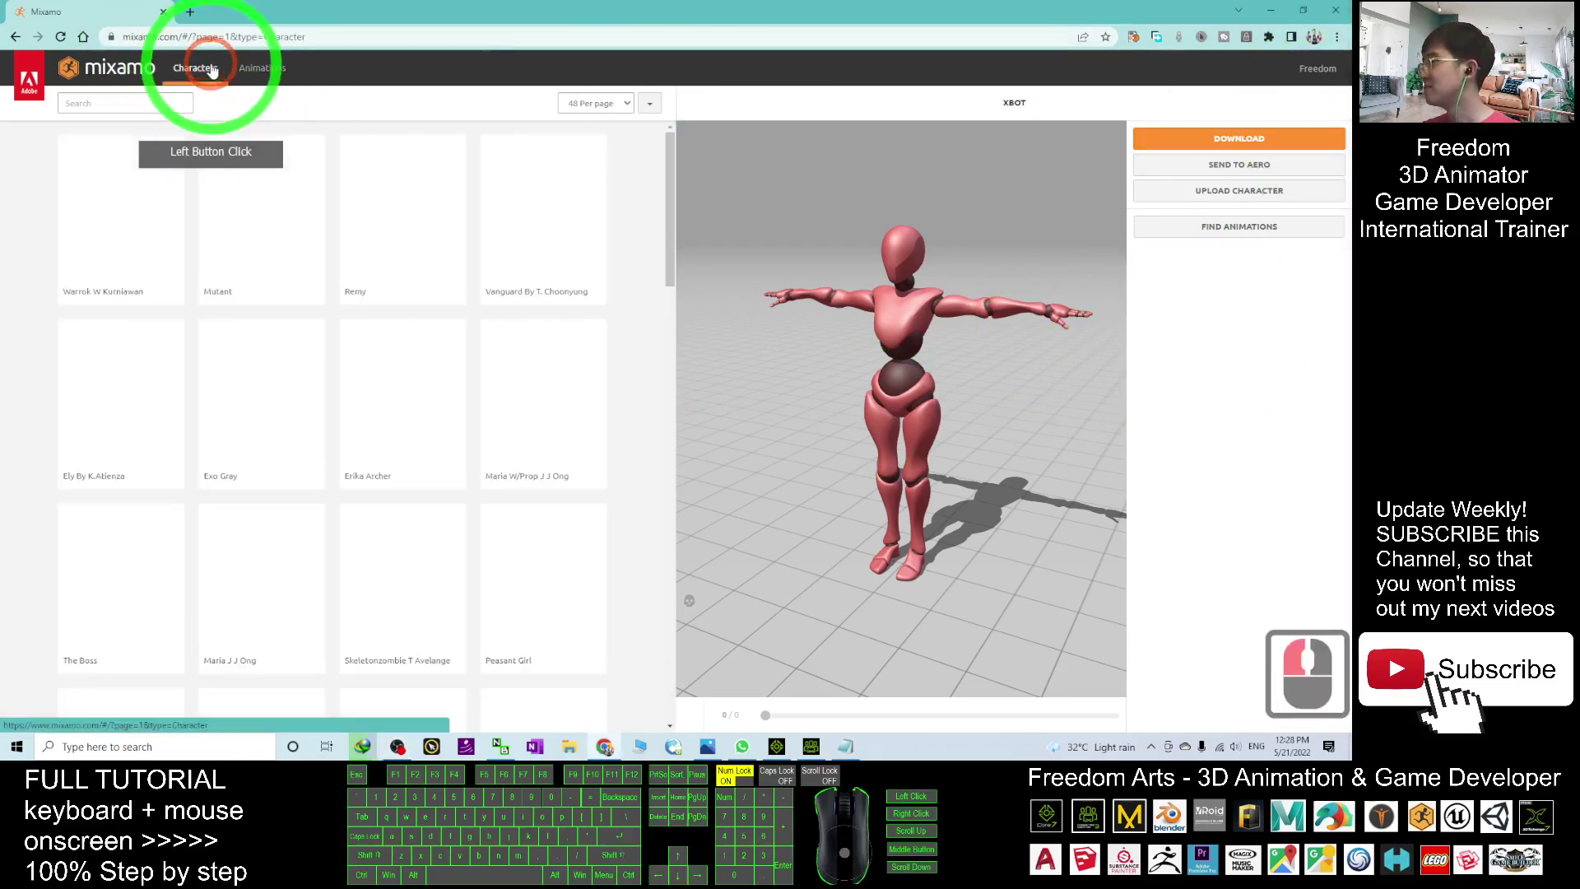
{"action": "left_click_drag", "start_coordinate": [673, 198], "coordinate": [340, 639]}
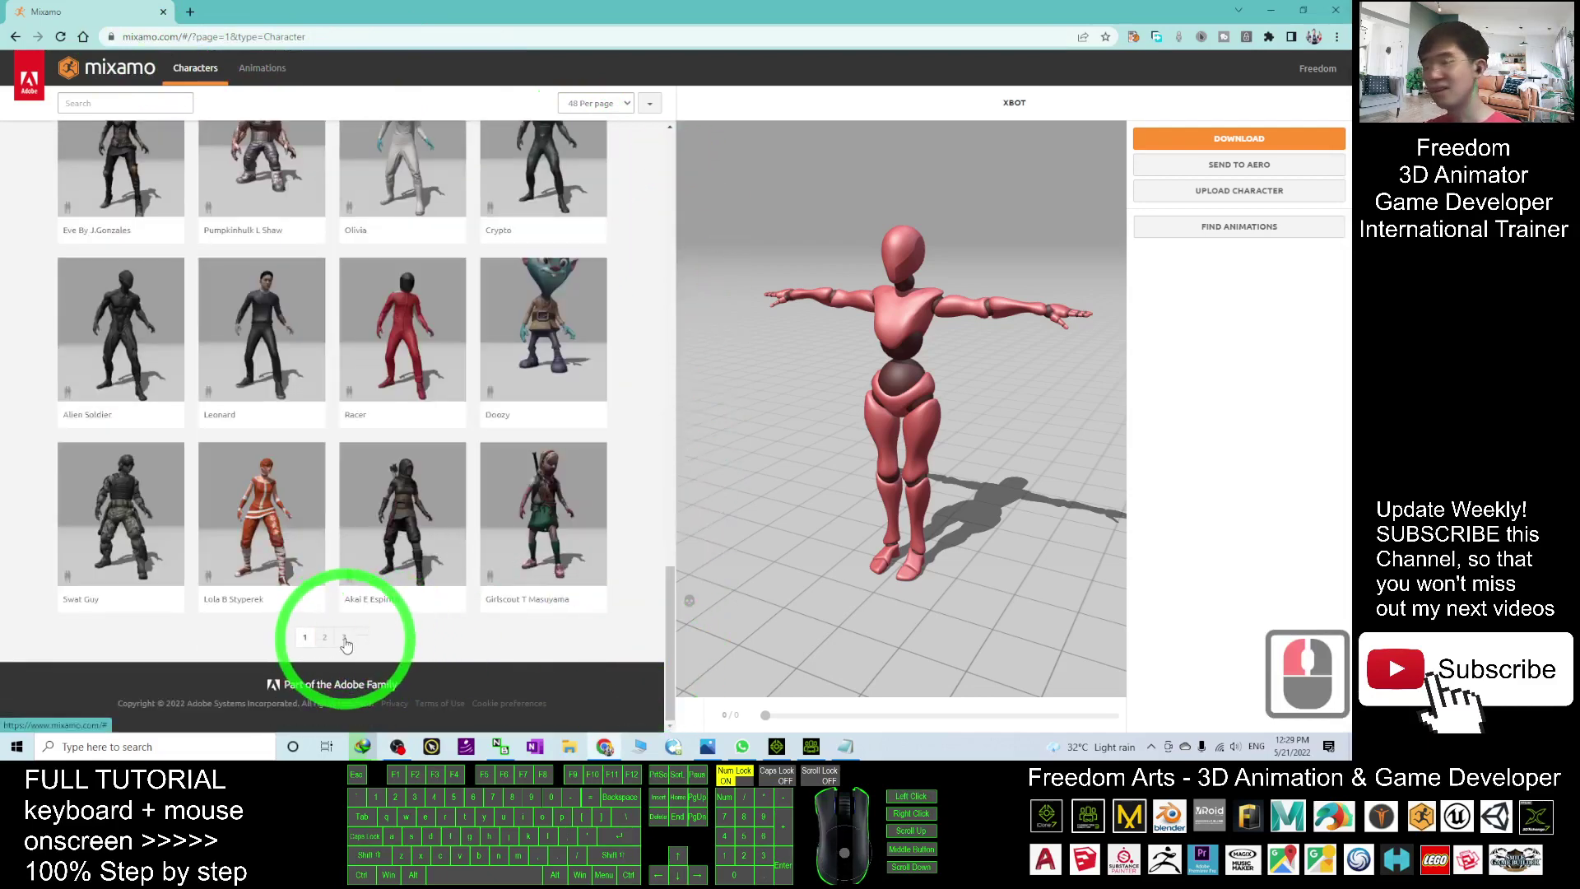
{"action": "left_click", "coordinate": [346, 639]}
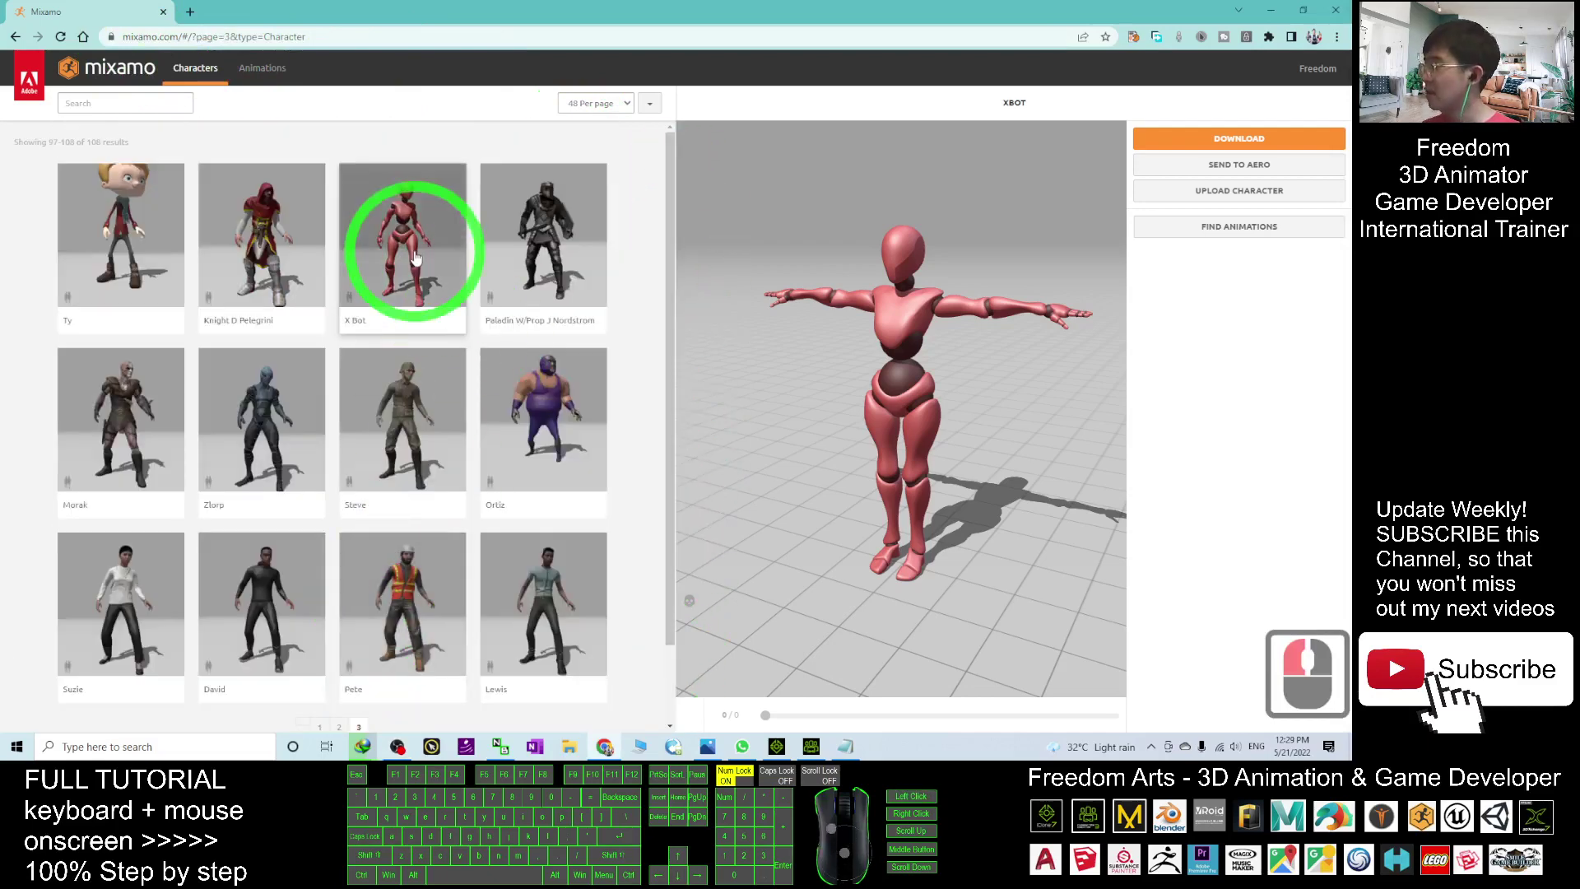
{"action": "left_click", "coordinate": [414, 255]}
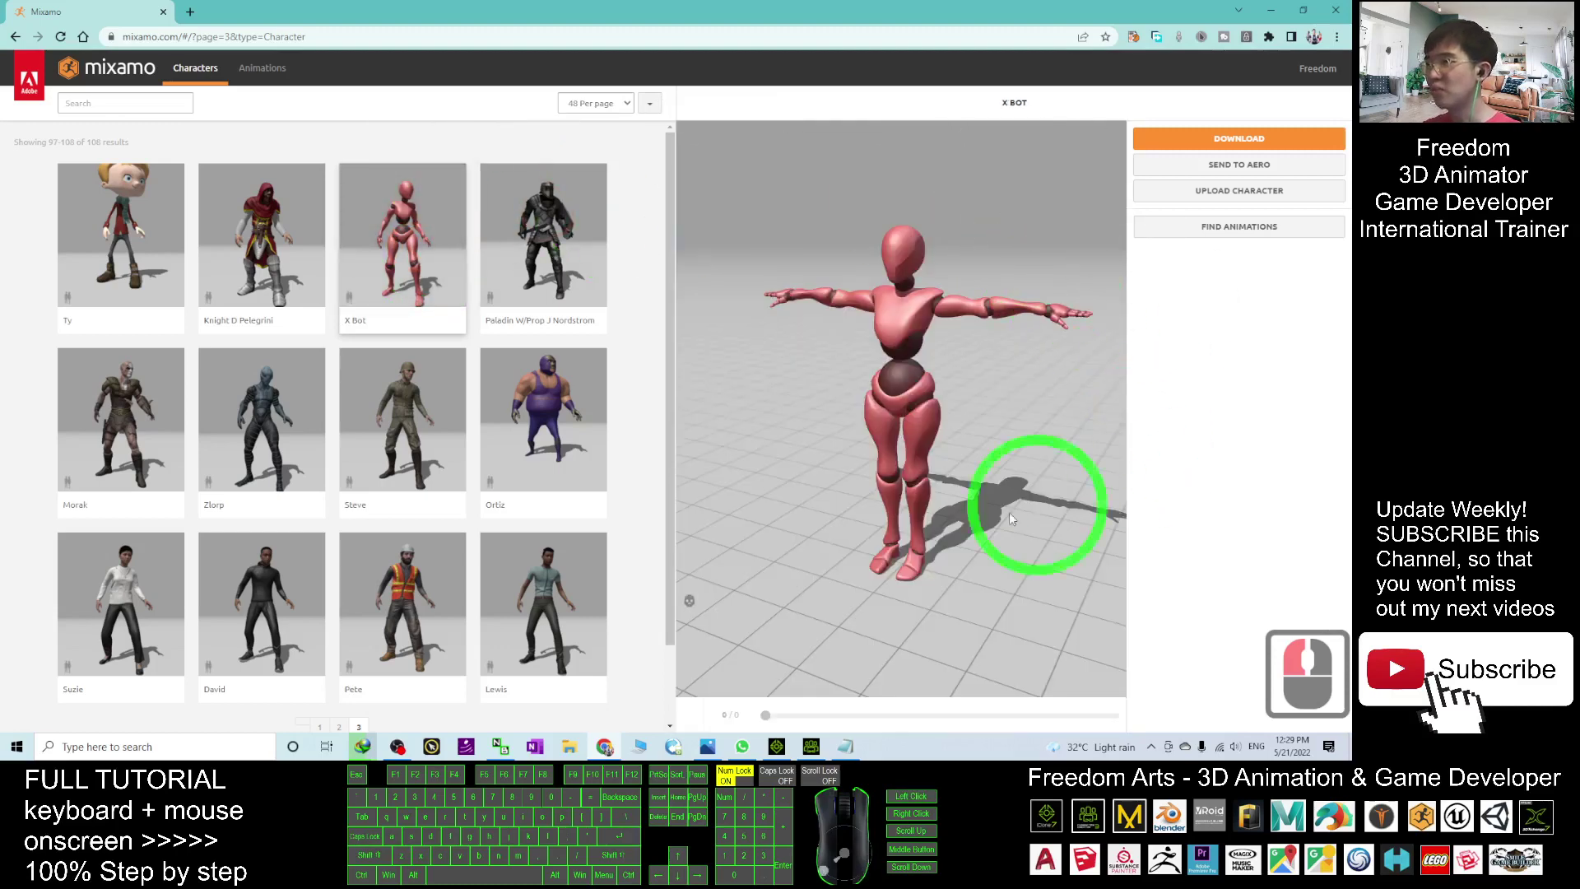
Download X Bot as an FBX Binary file in T-pose
{"action": "left_click_drag", "start_coordinate": [755, 6], "coordinate": [788, 60]}
{"action": "left_click", "coordinate": [1272, 14]}
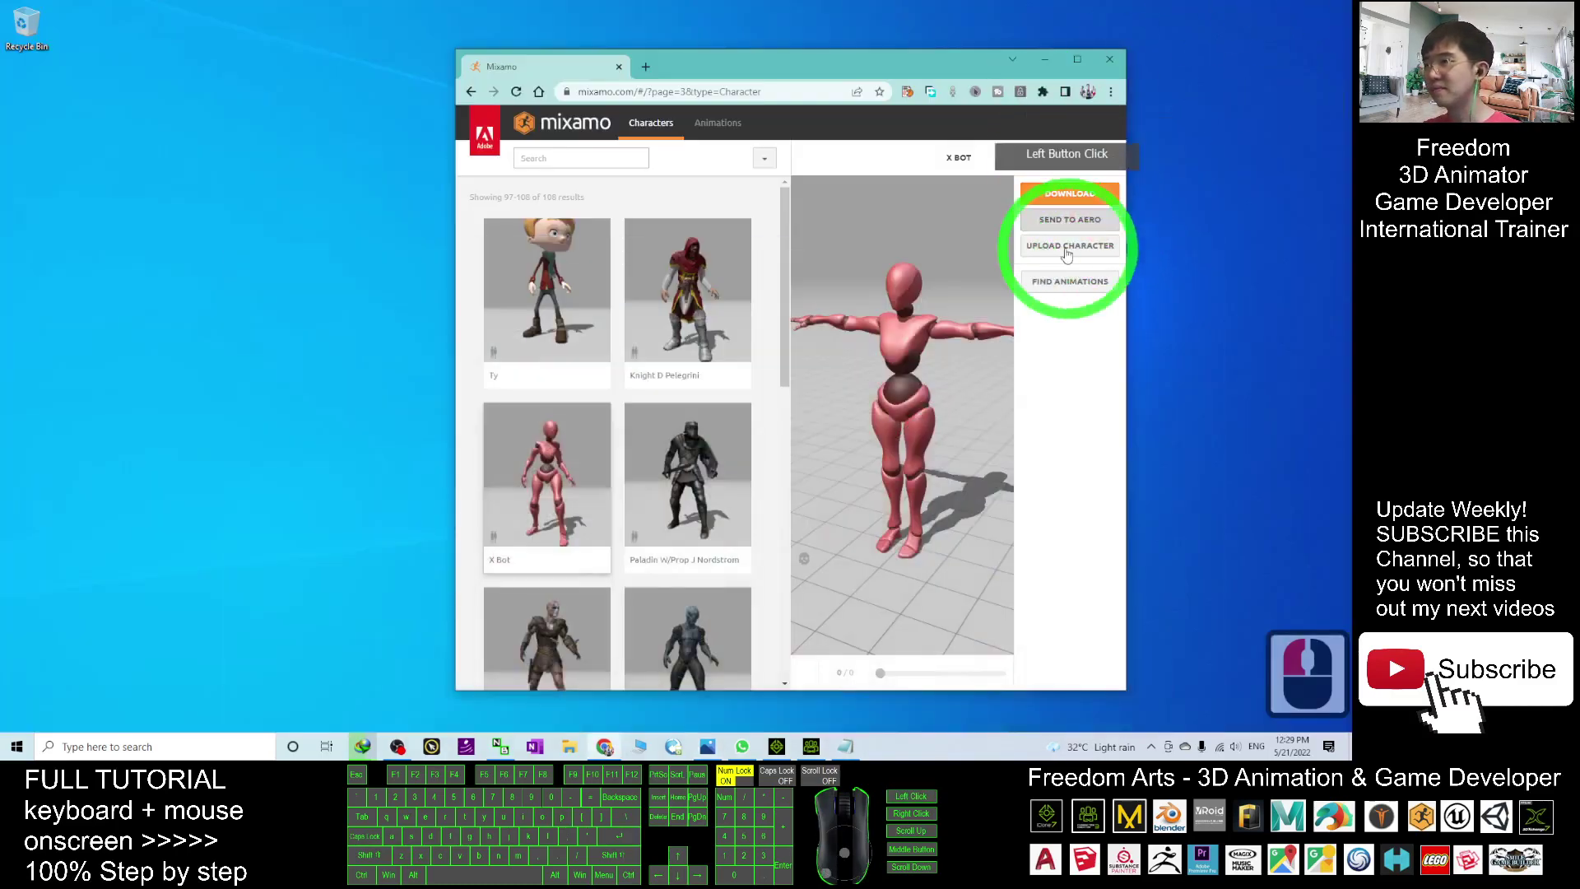
{"action": "left_click", "coordinate": [1069, 194]}
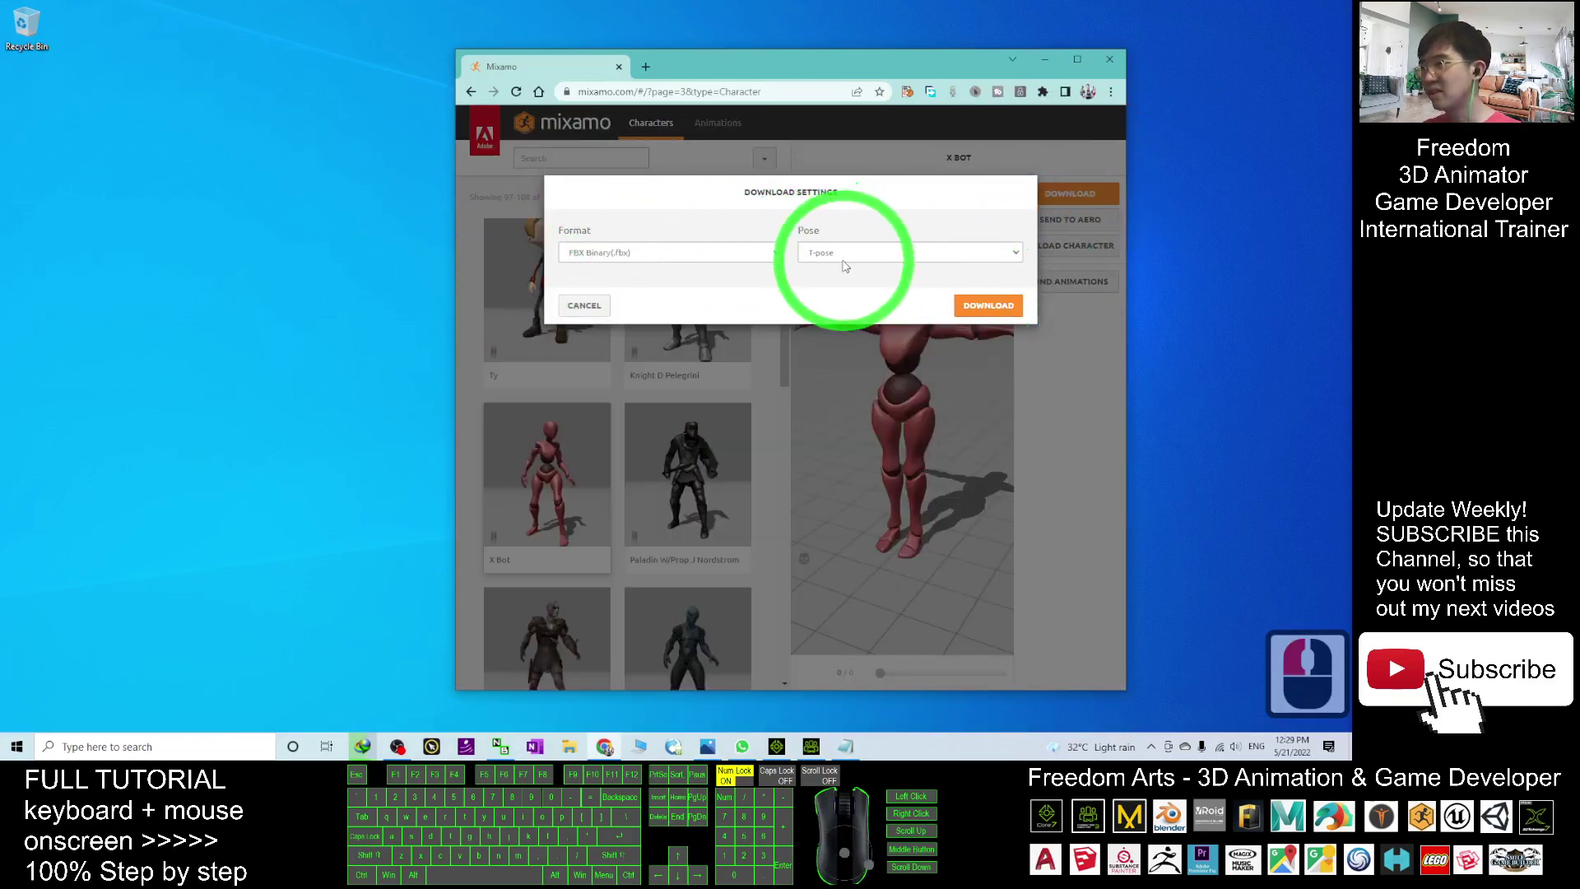
{"action": "left_click", "coordinate": [954, 306]}
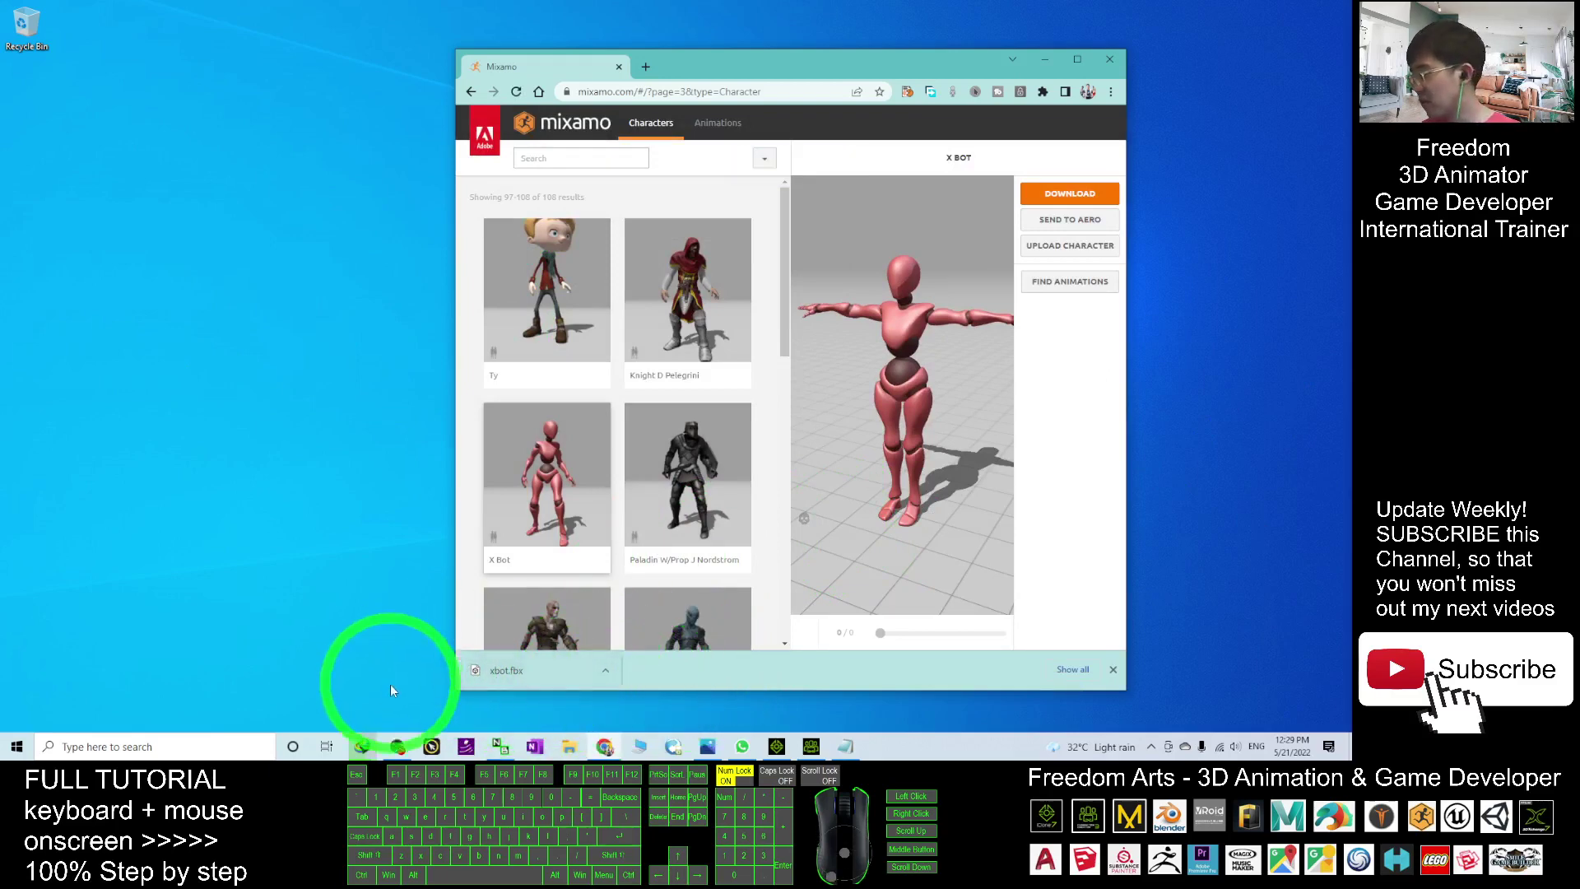
Open the Downloads folder in File Explorer and select the downloaded xbot.fbx
{"action": "left_click", "coordinate": [573, 749]}
{"action": "right_click", "coordinate": [576, 752]}
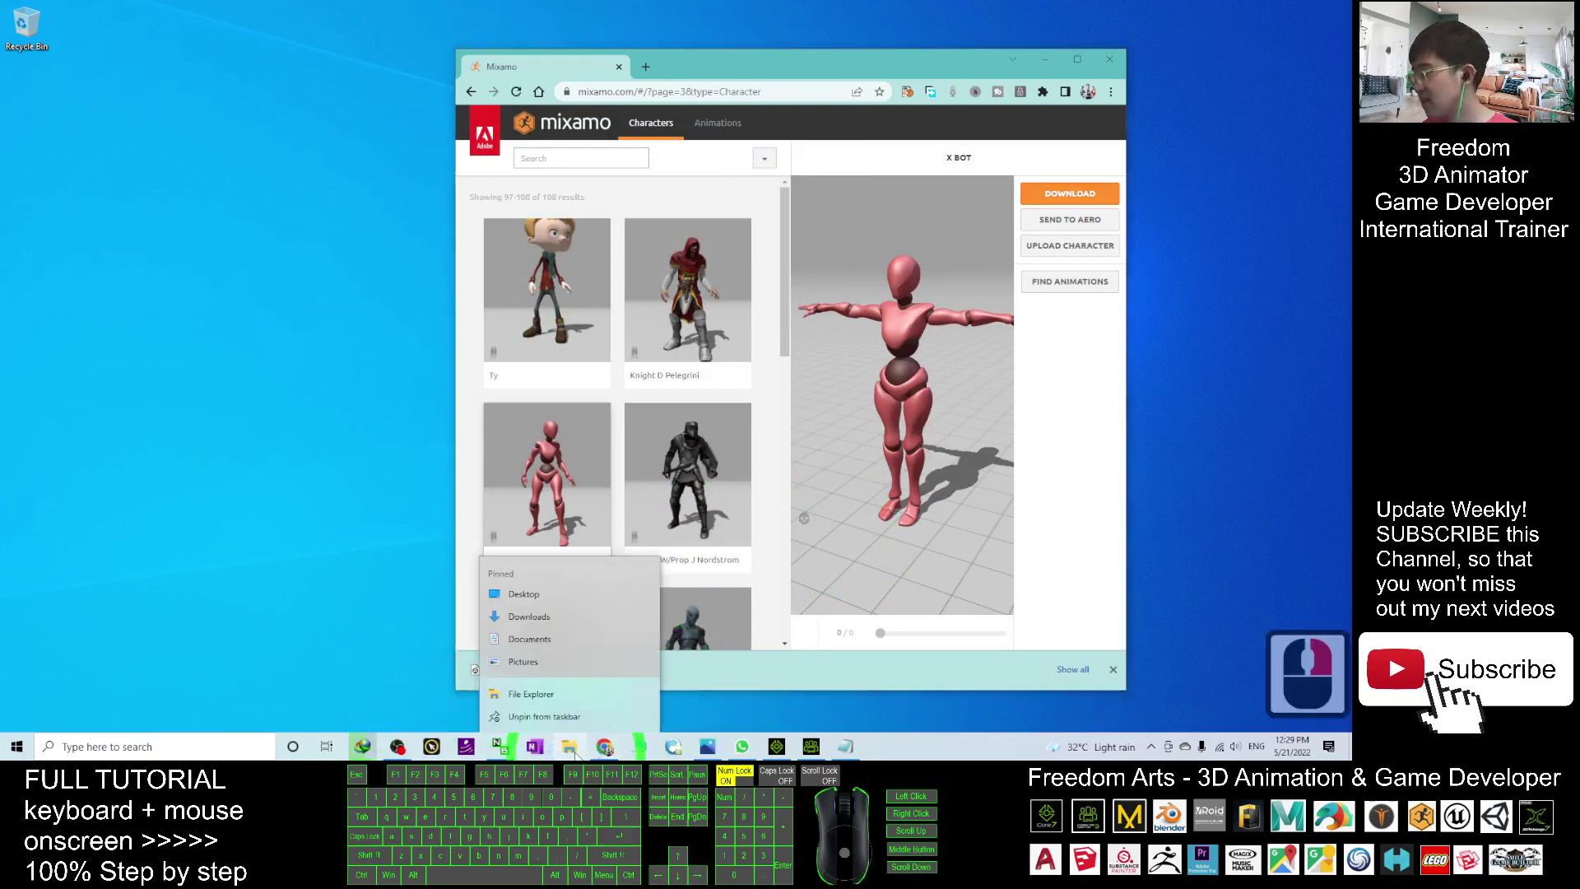
{"action": "left_click", "coordinate": [529, 616]}
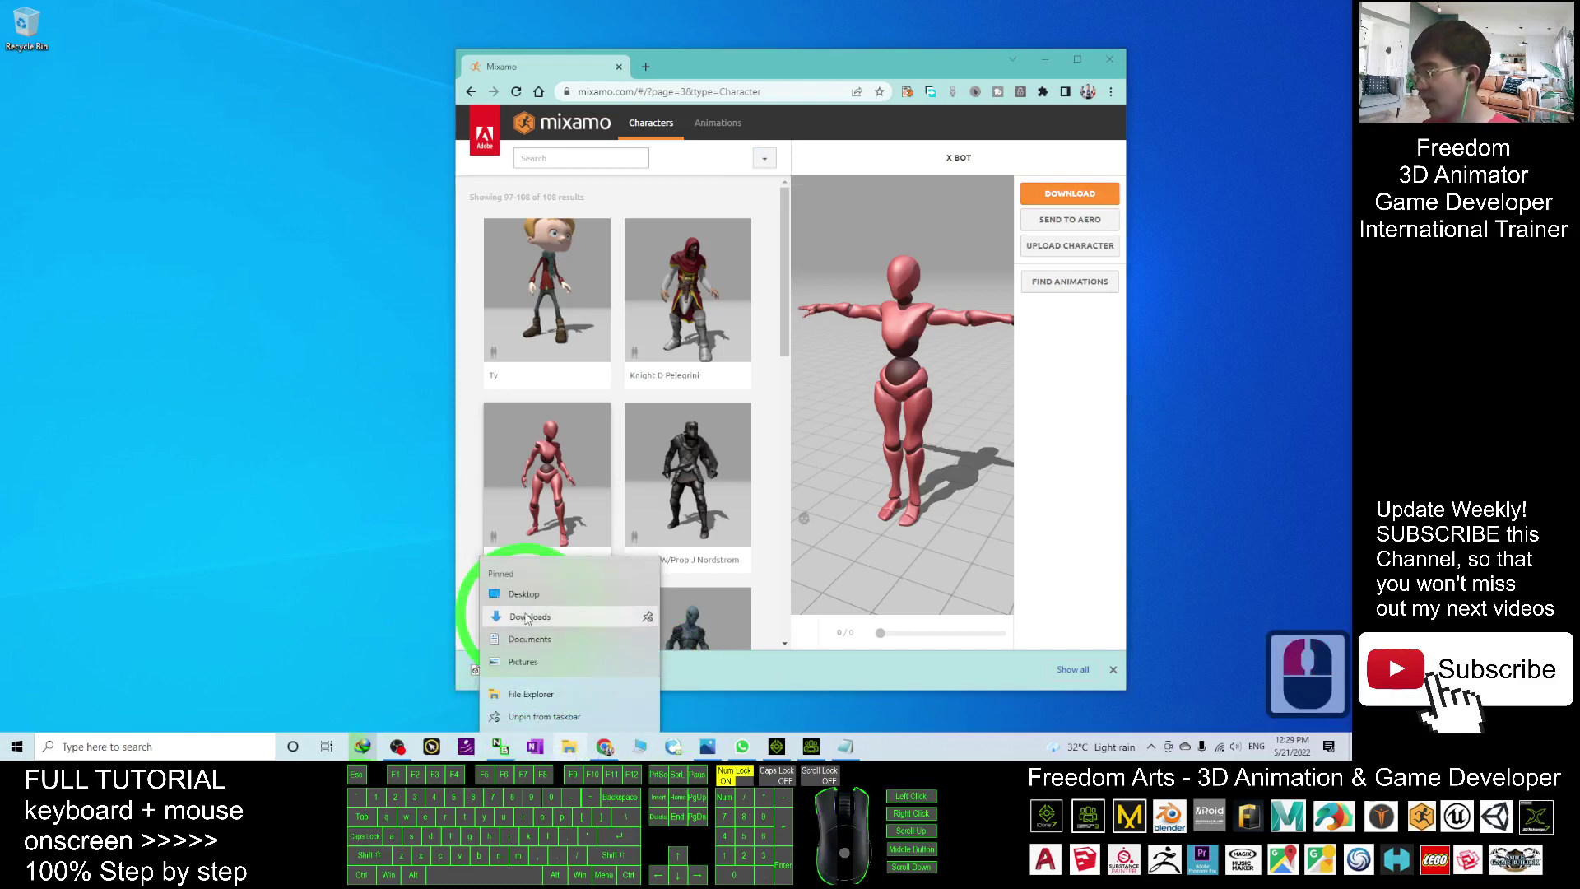
{"action": "left_click", "coordinate": [212, 195]}
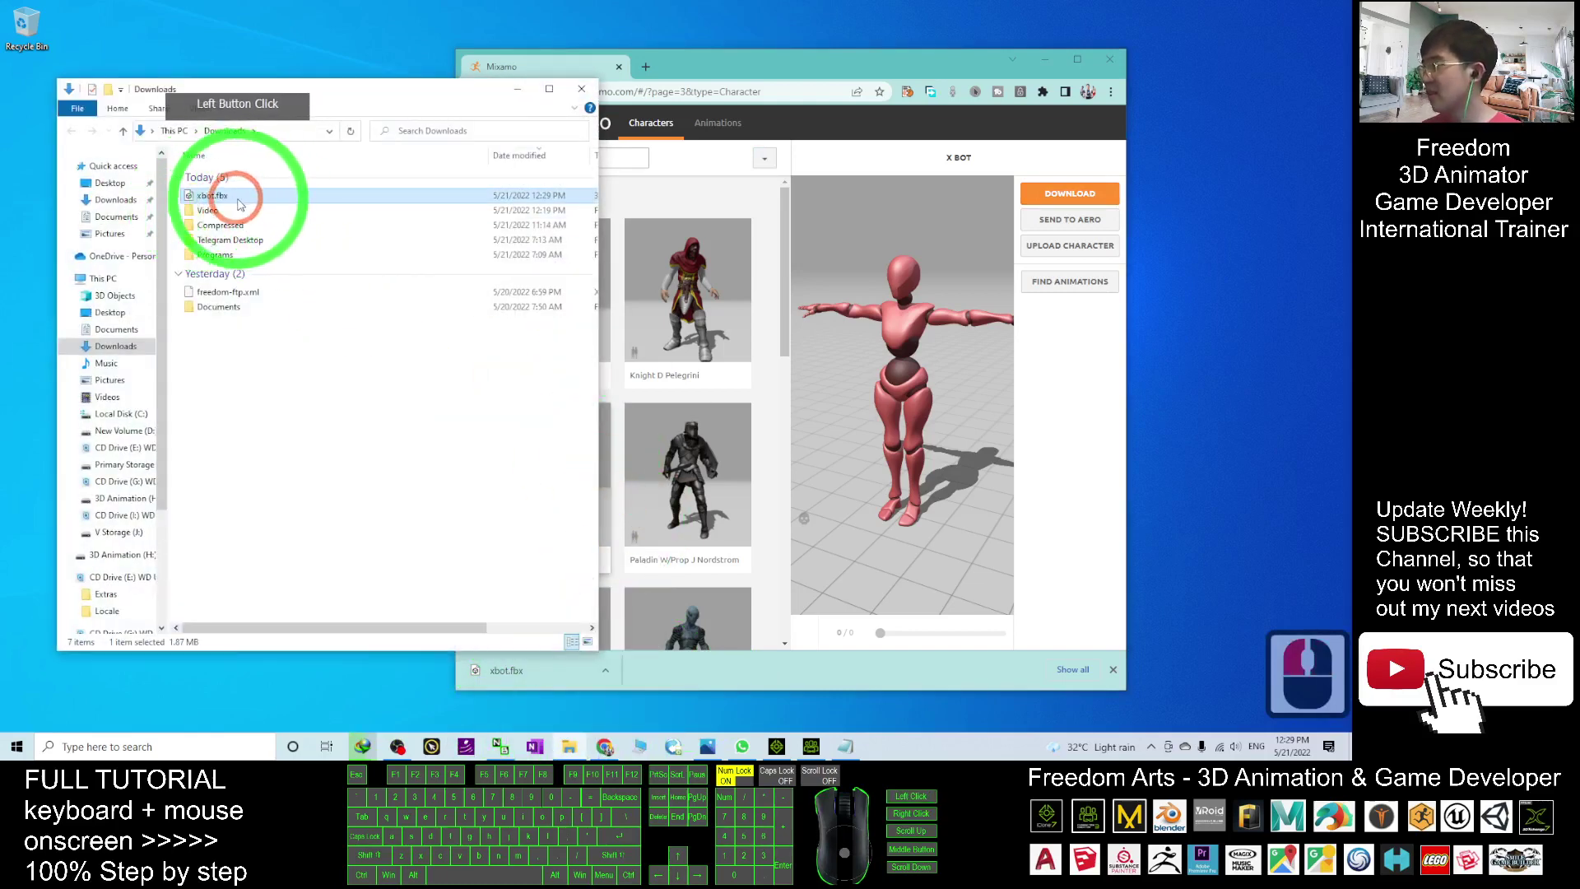
{"action": "left_click_drag", "start_coordinate": [445, 89], "coordinate": [387, 103]}
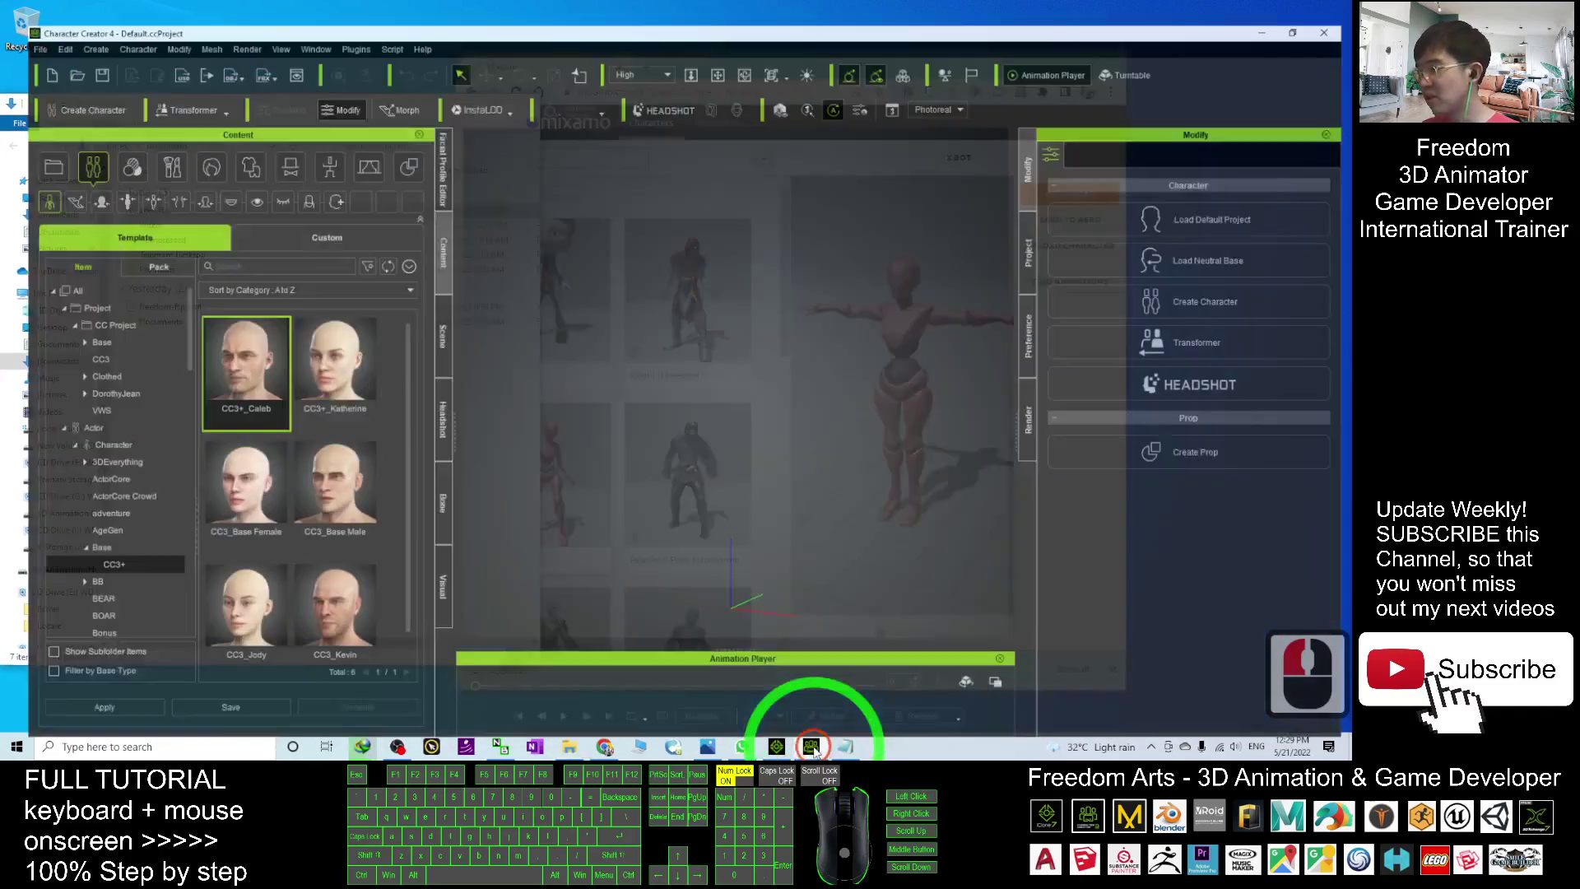
{"action": "left_click", "coordinate": [778, 748]}
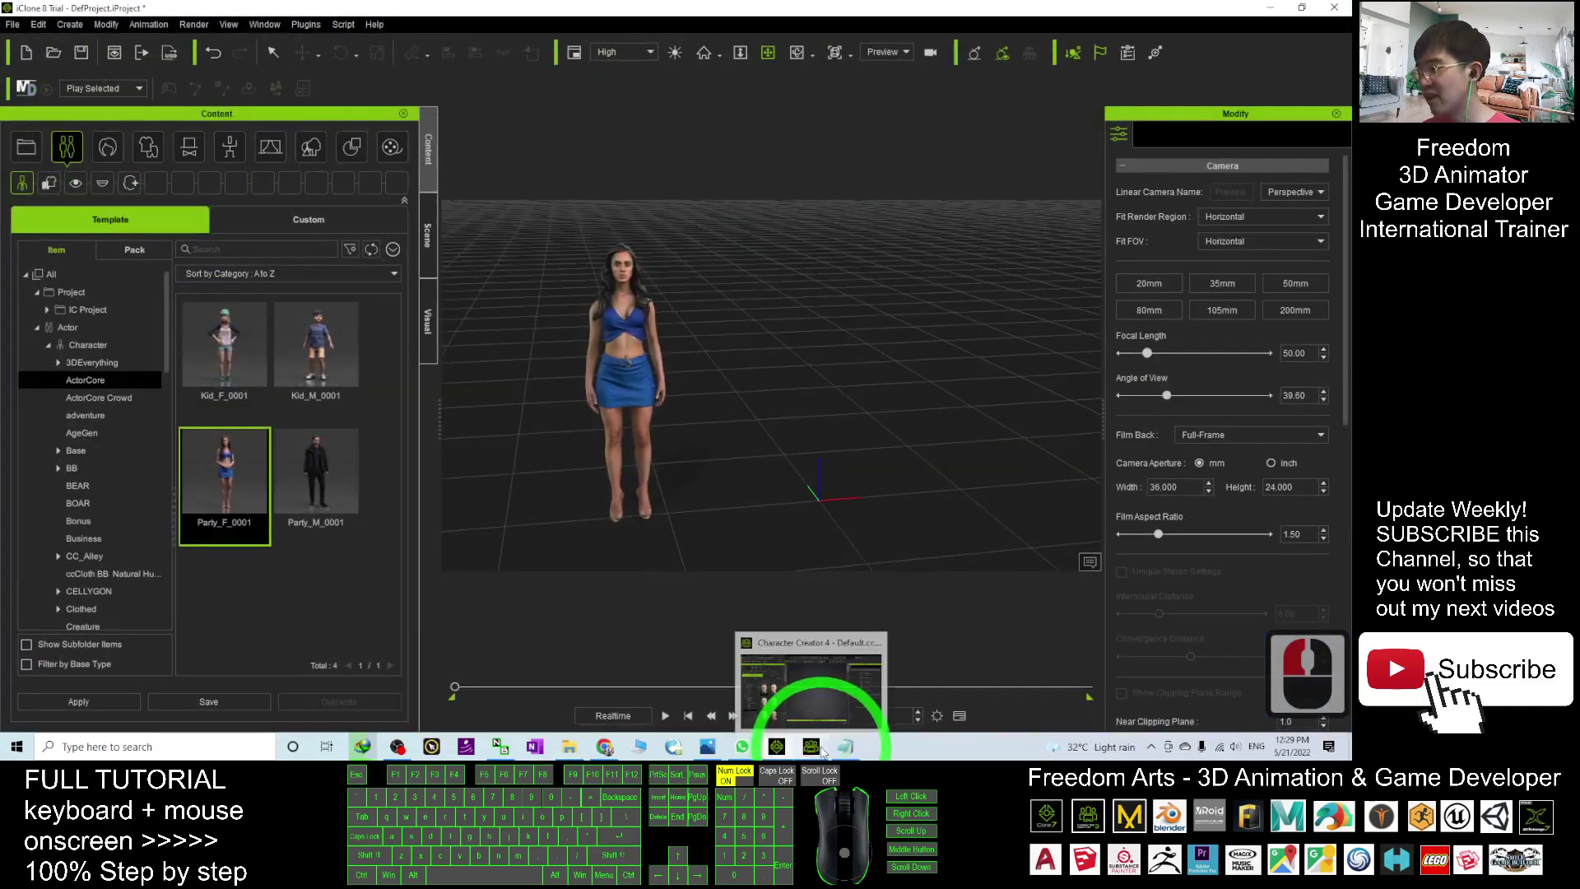
Check iClone 8's default female scene, then minimize iClone to reveal Character Creator 4
{"action": "left_click", "coordinate": [823, 750]}
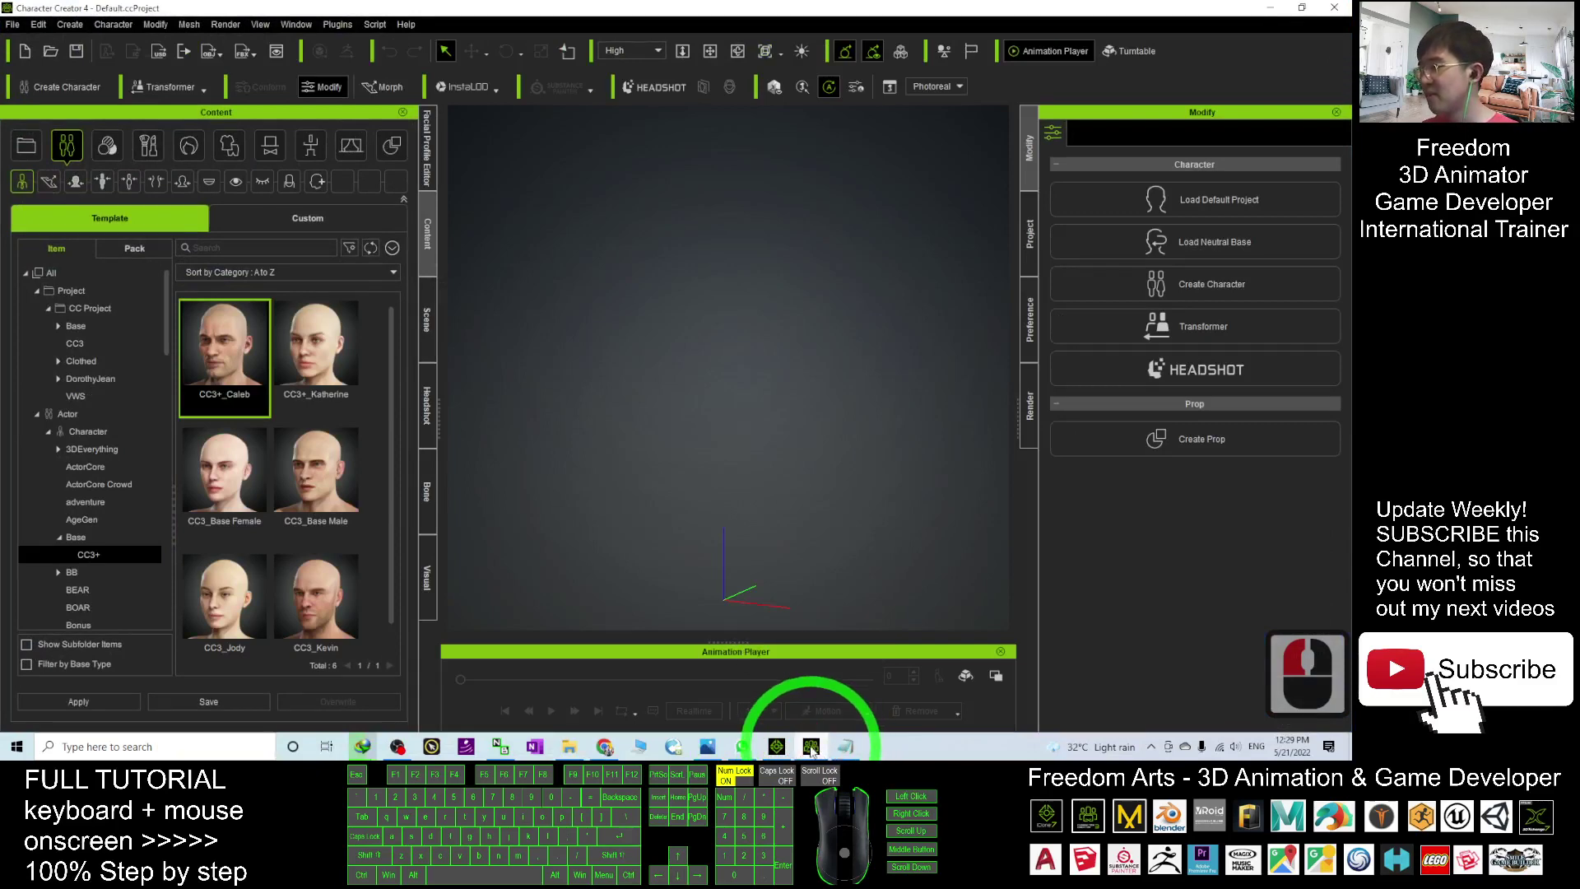
{"action": "left_click", "coordinate": [777, 747]}
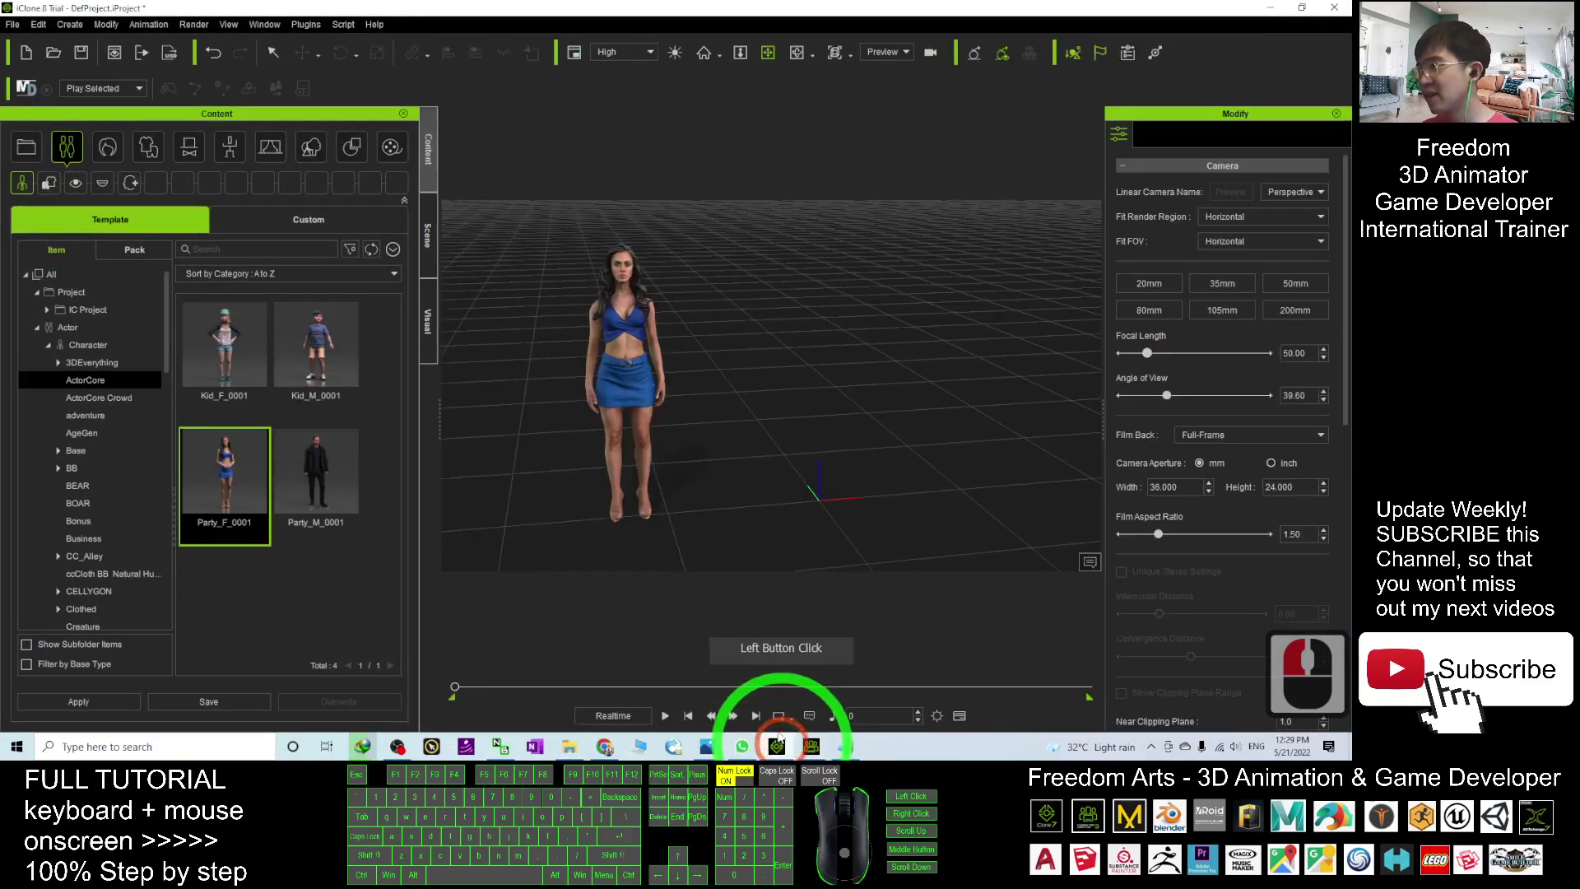
{"action": "left_click", "coordinate": [617, 241]}
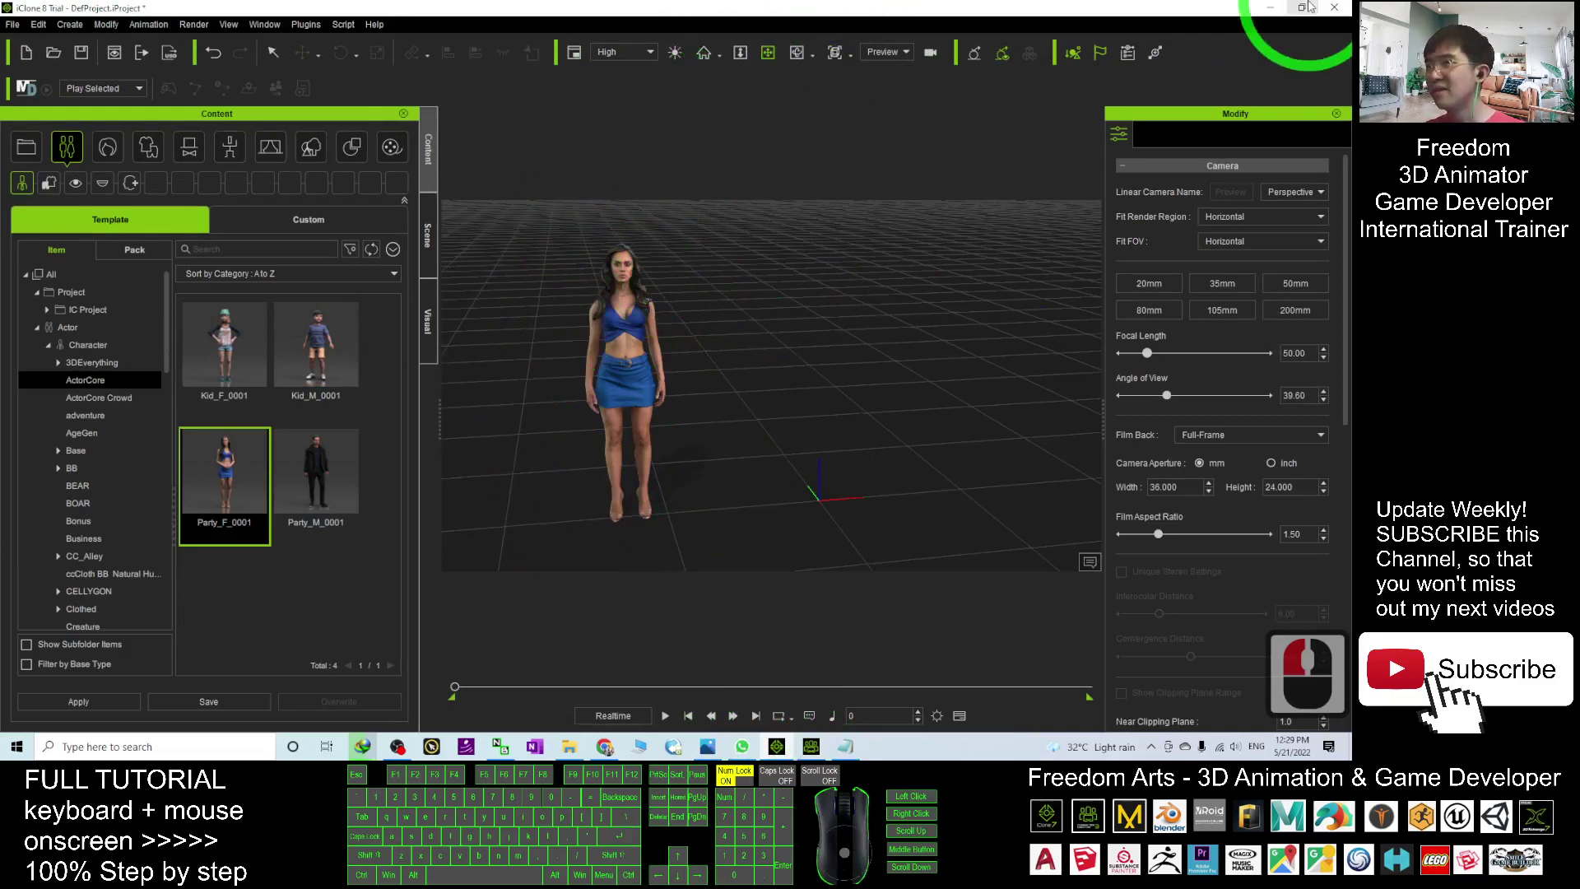
{"action": "left_click", "coordinate": [1270, 10]}
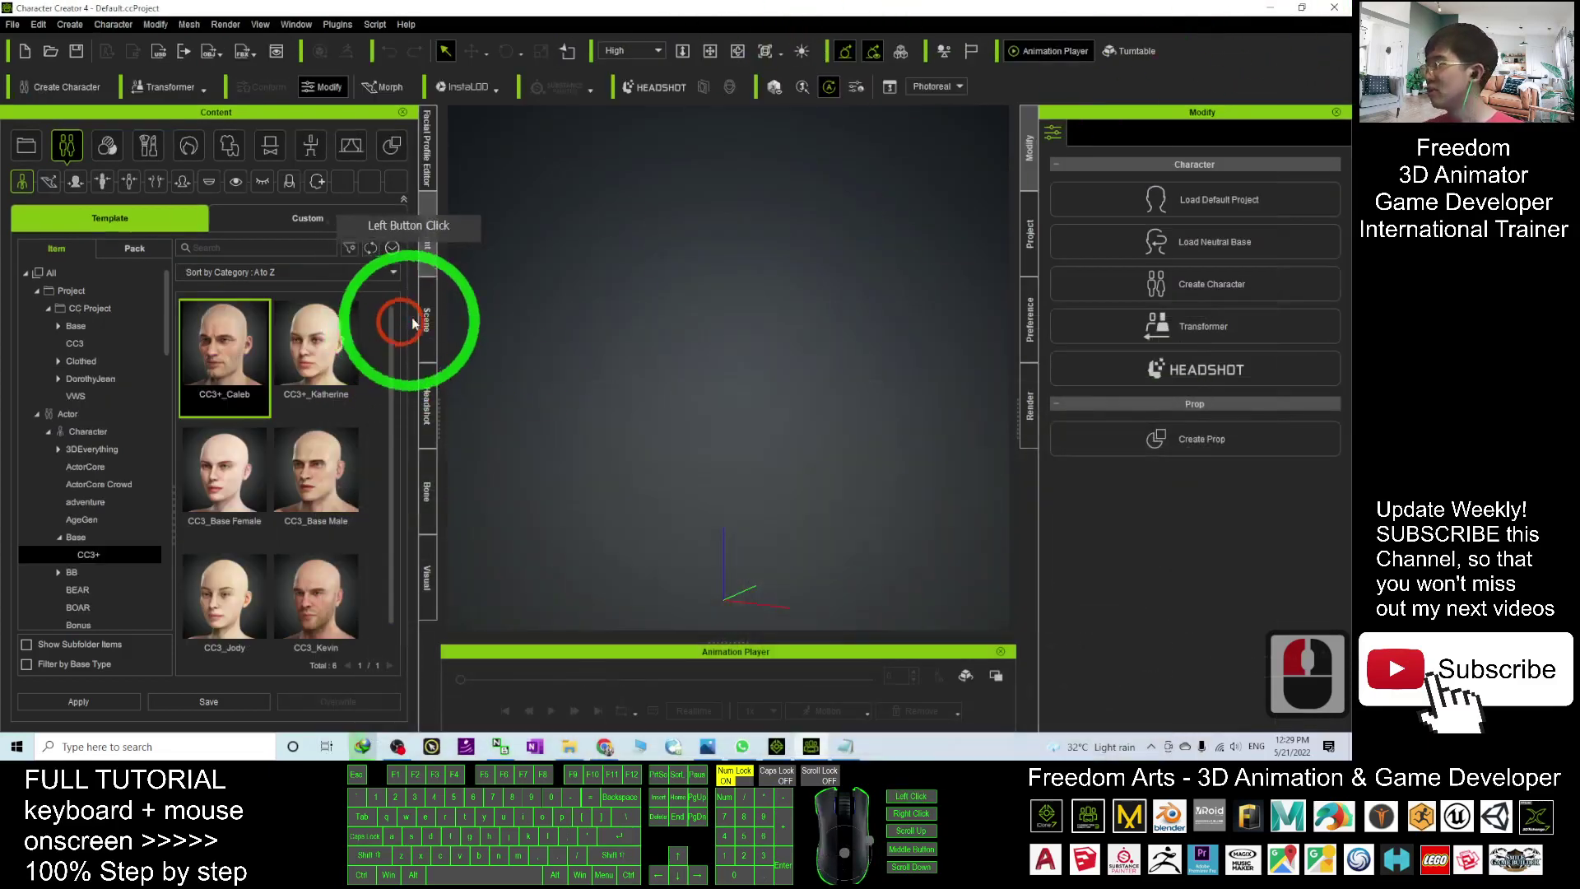
Maximize the browser and try a 'mma kick' search under Characters, then go back
{"action": "left_click", "coordinate": [1270, 8]}
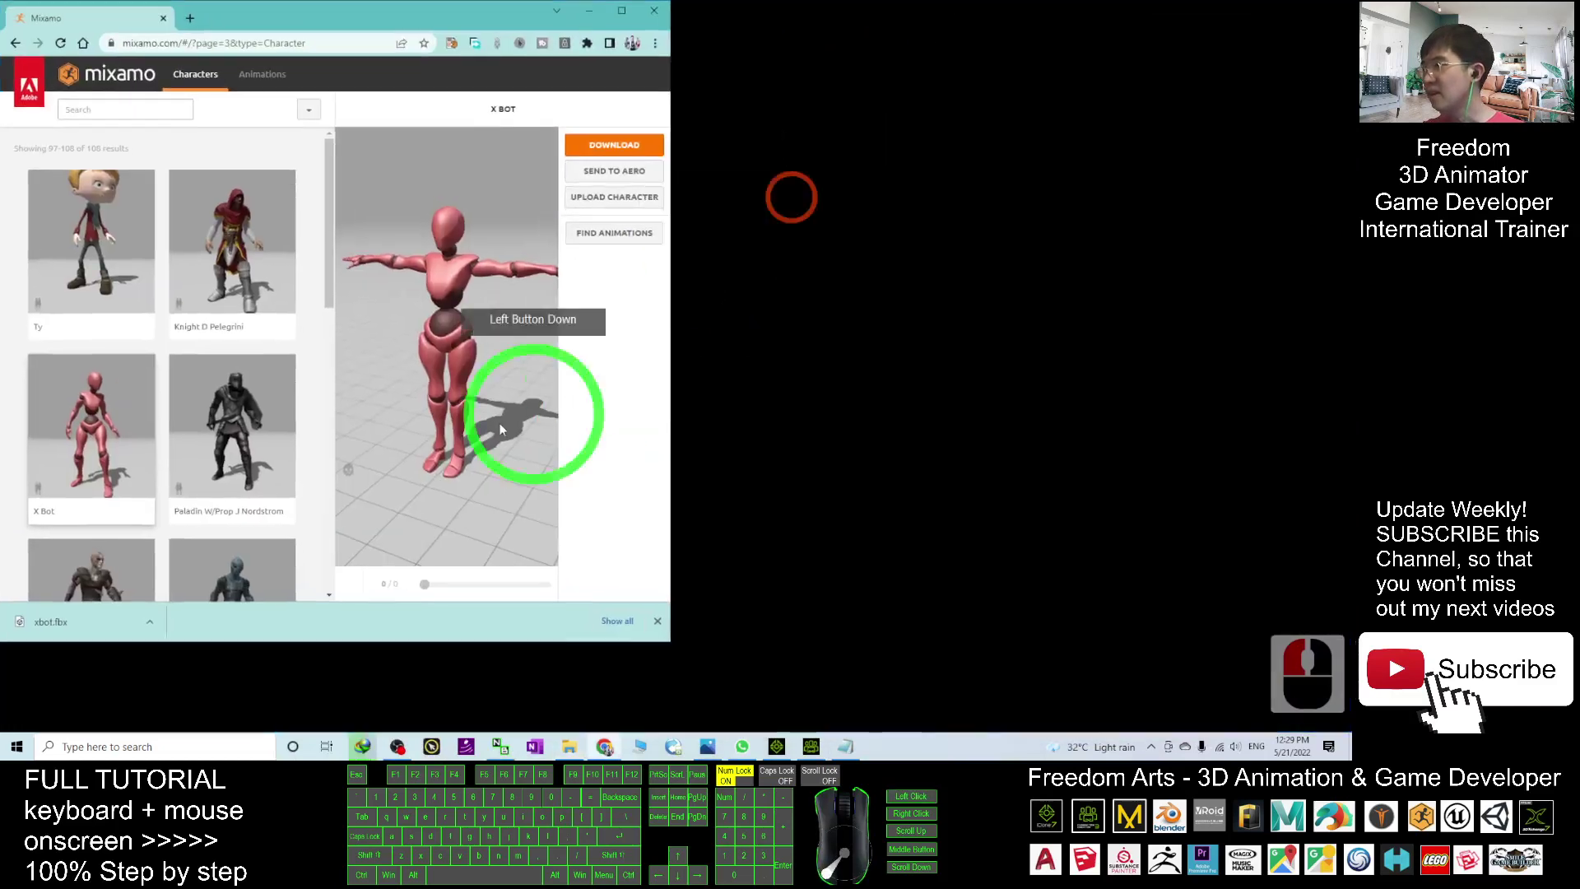
{"action": "key", "text": "super+Up"}
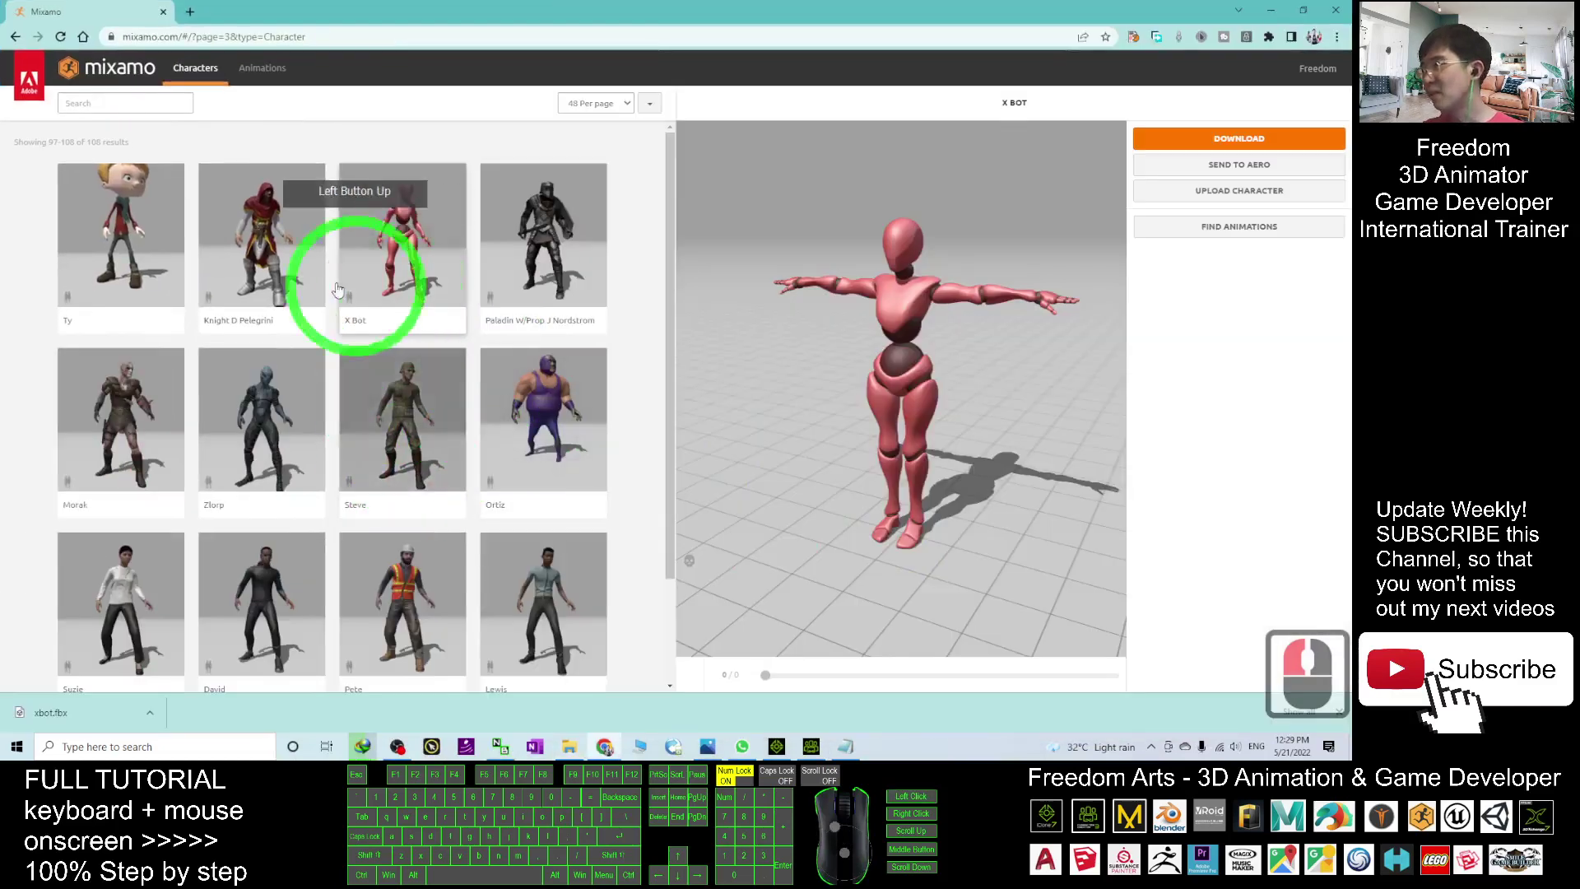
{"action": "left_click", "coordinate": [156, 97]}
{"action": "type", "text": "mma kick"}
{"action": "key", "text": "Return"}
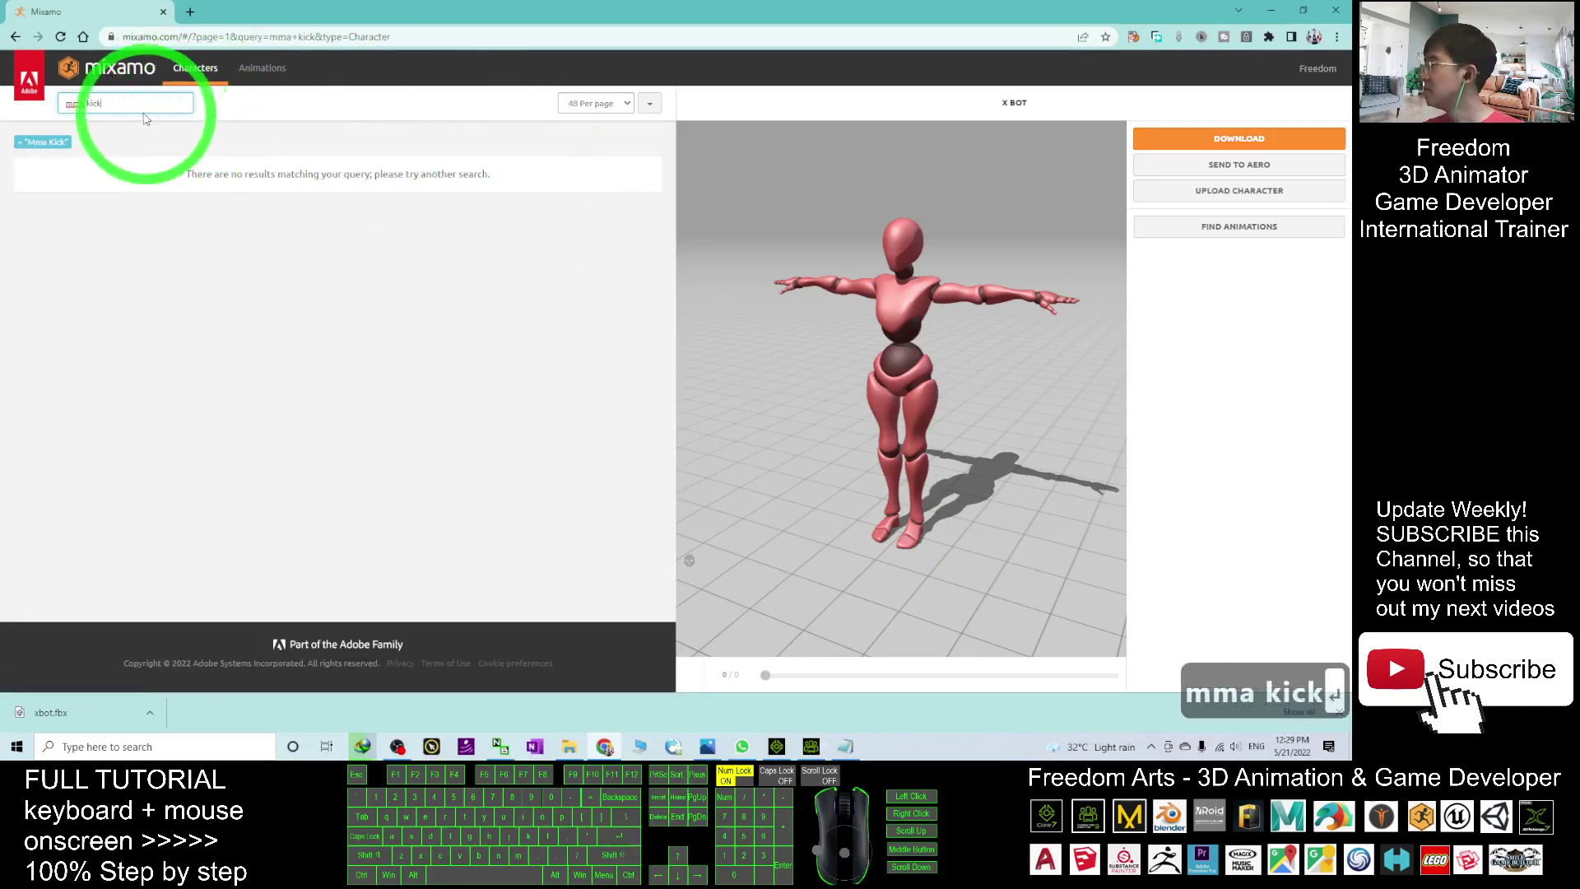
{"action": "key", "text": "alt+Left"}
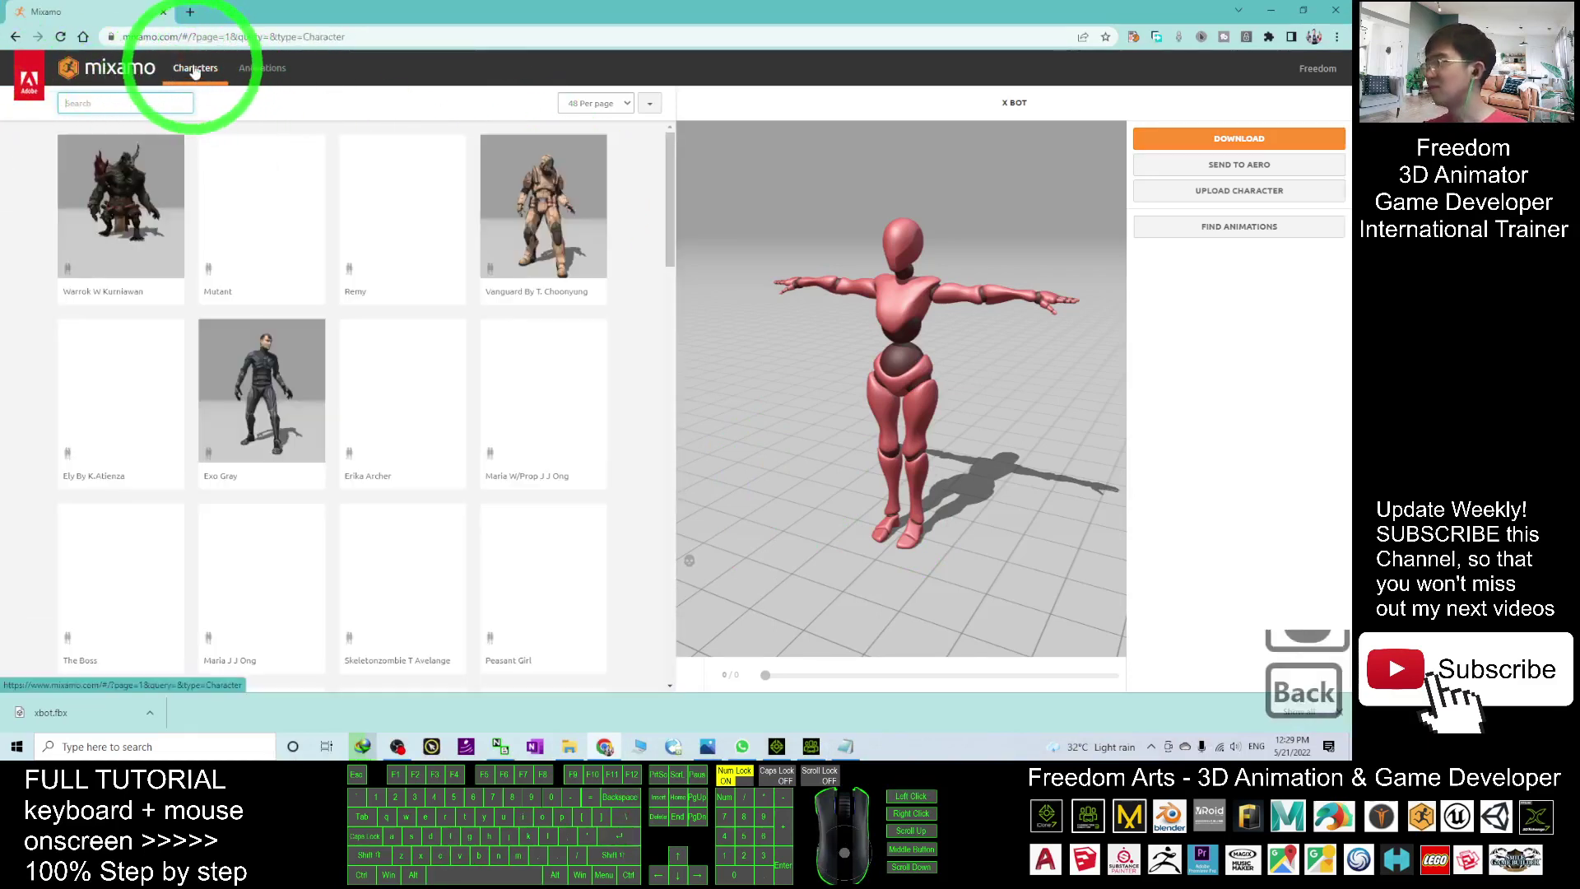
Search Animations for 'mma kick' and preview the third Mma Kick result on X Bot
{"action": "left_click", "coordinate": [263, 68]}
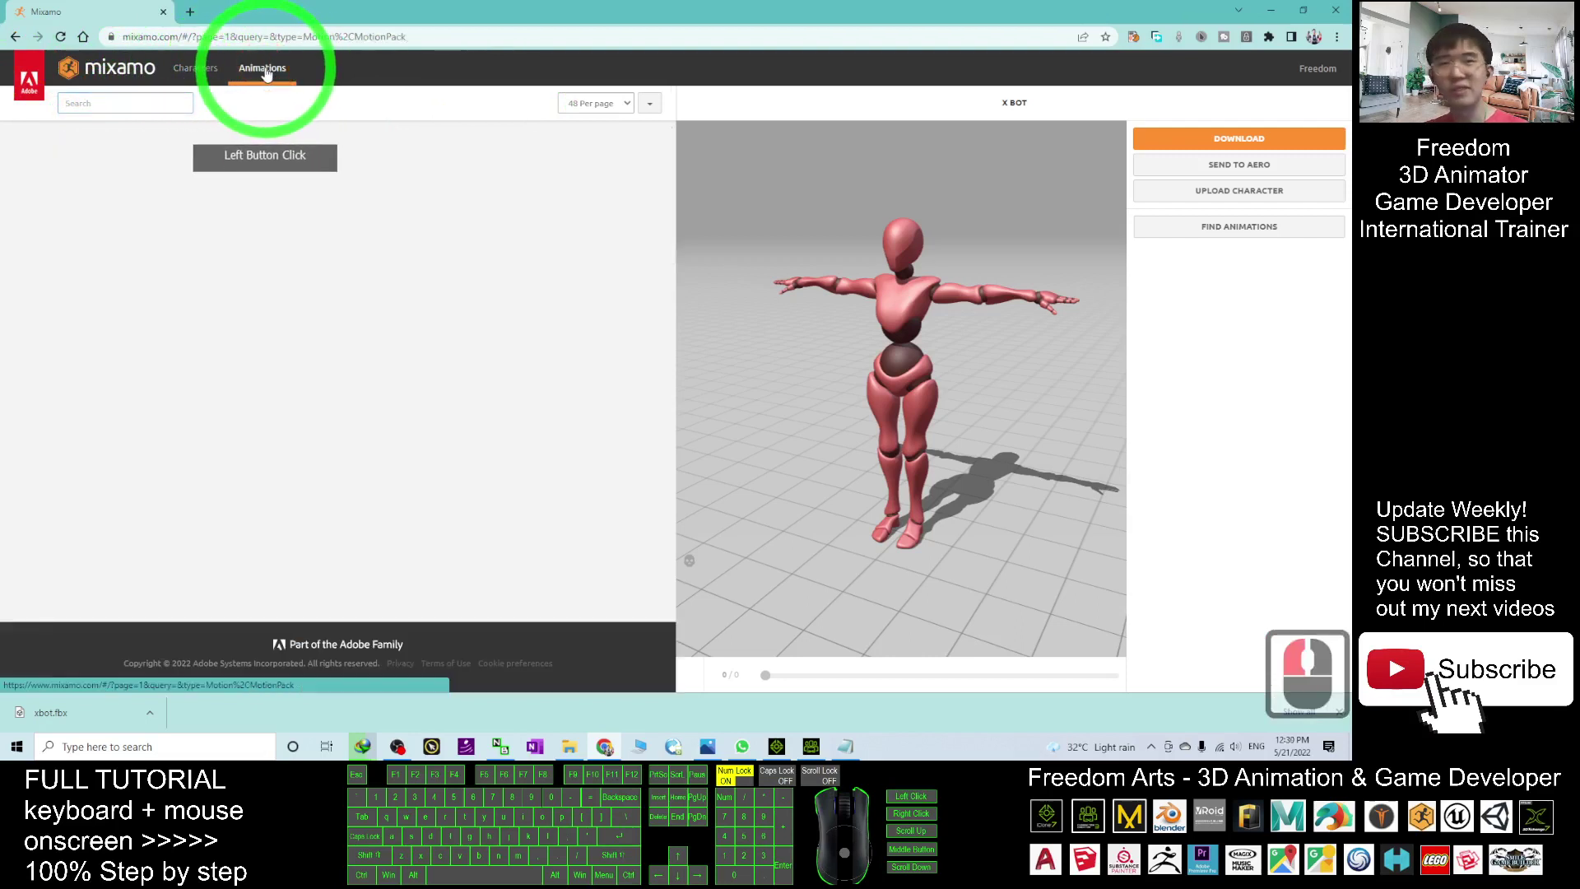
{"action": "left_click", "coordinate": [108, 105]}
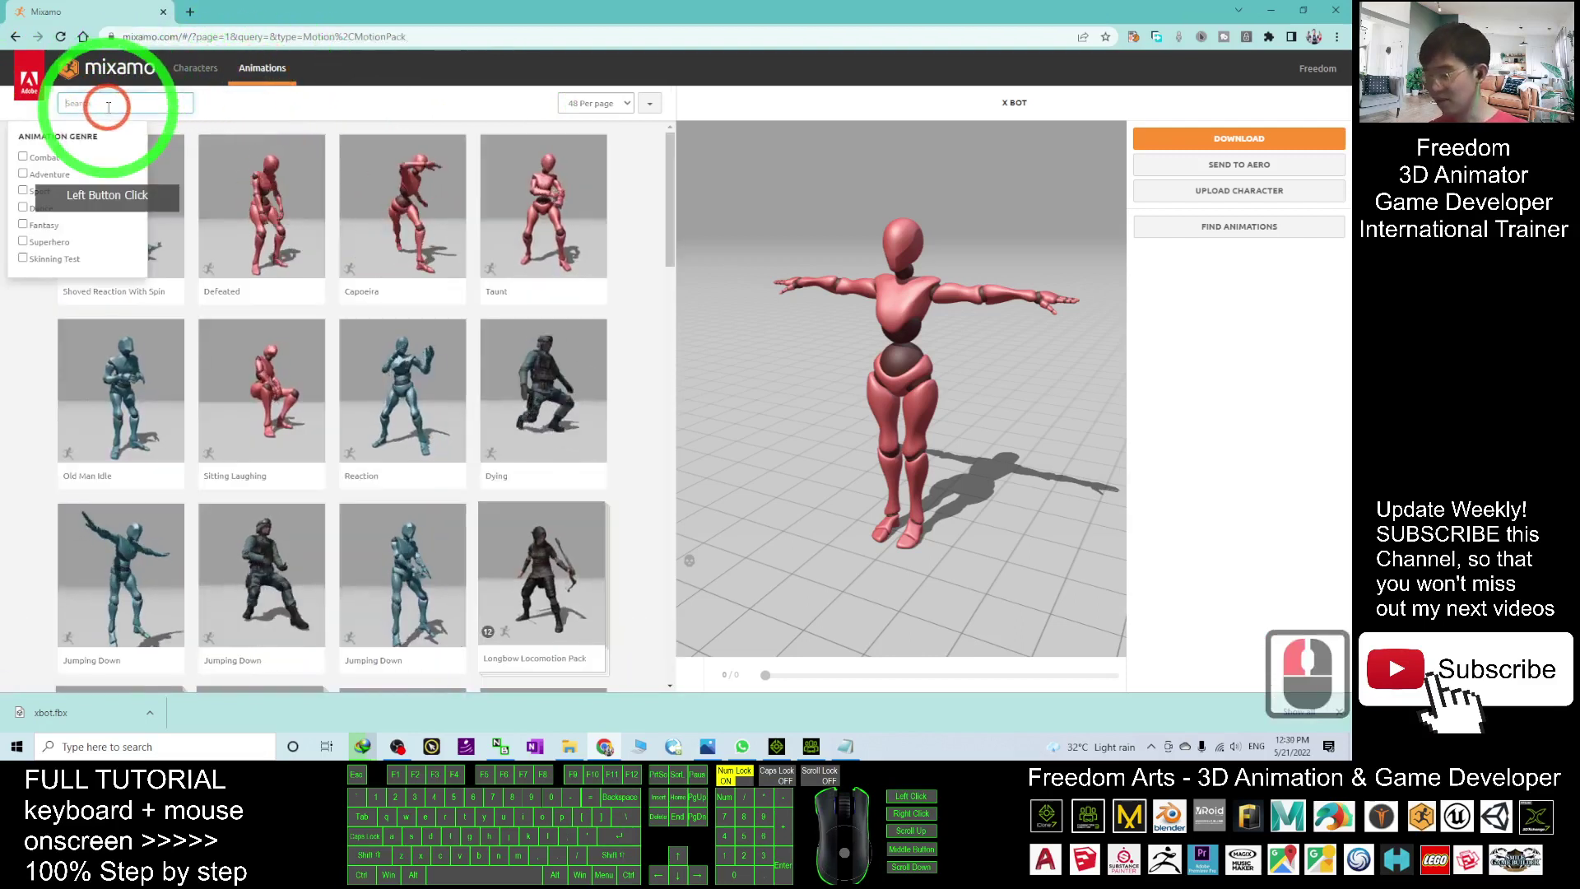
{"action": "type", "text": "mma kick"}
{"action": "key", "text": "Return"}
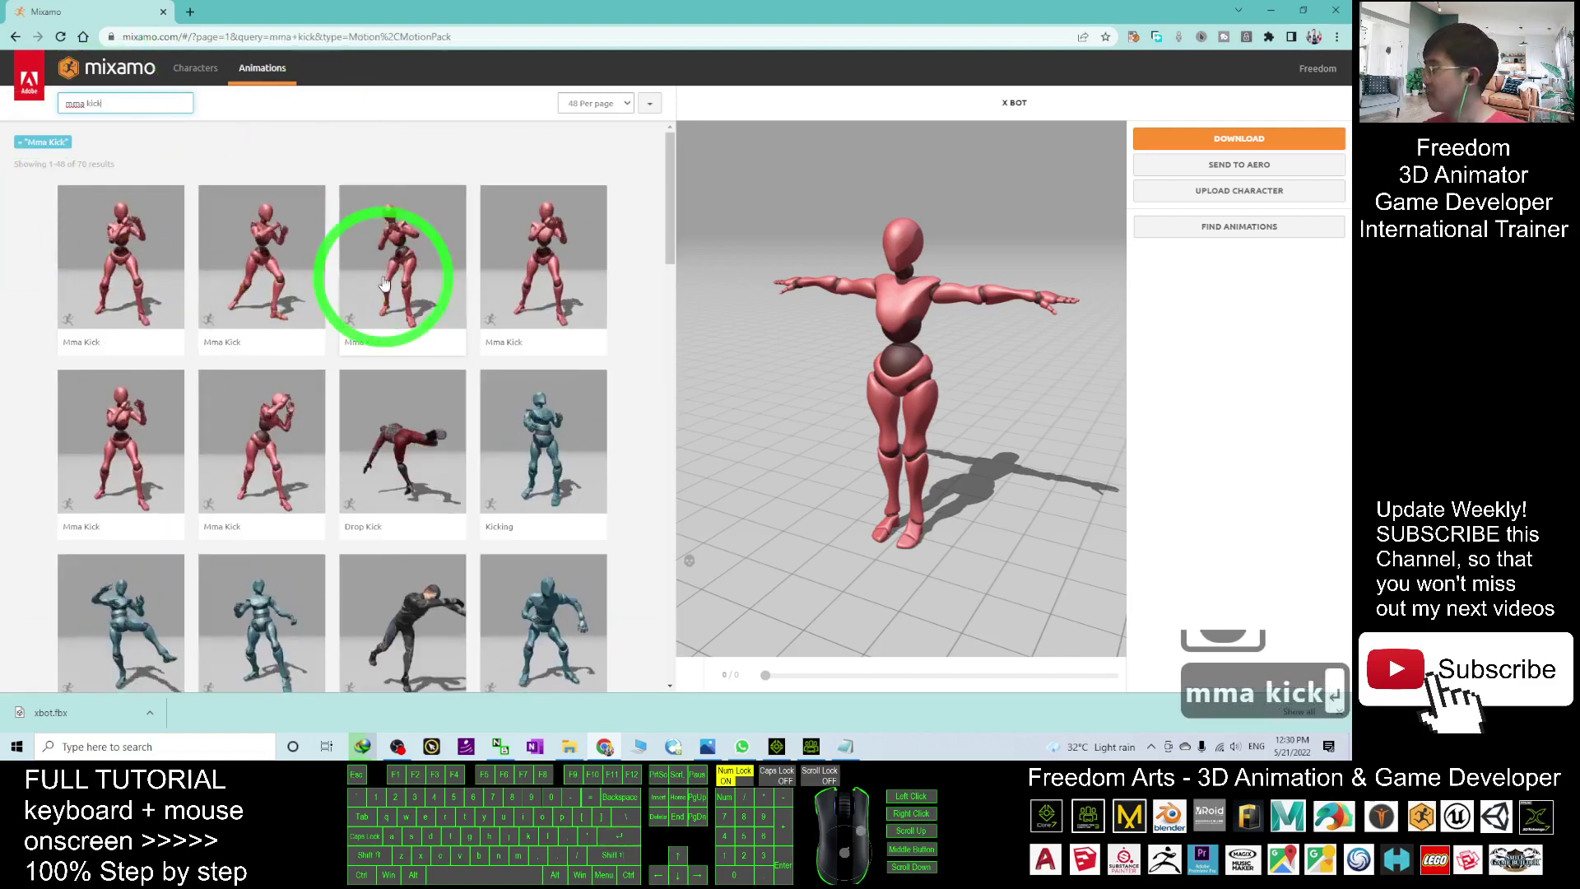
{"action": "left_click", "coordinate": [380, 276]}
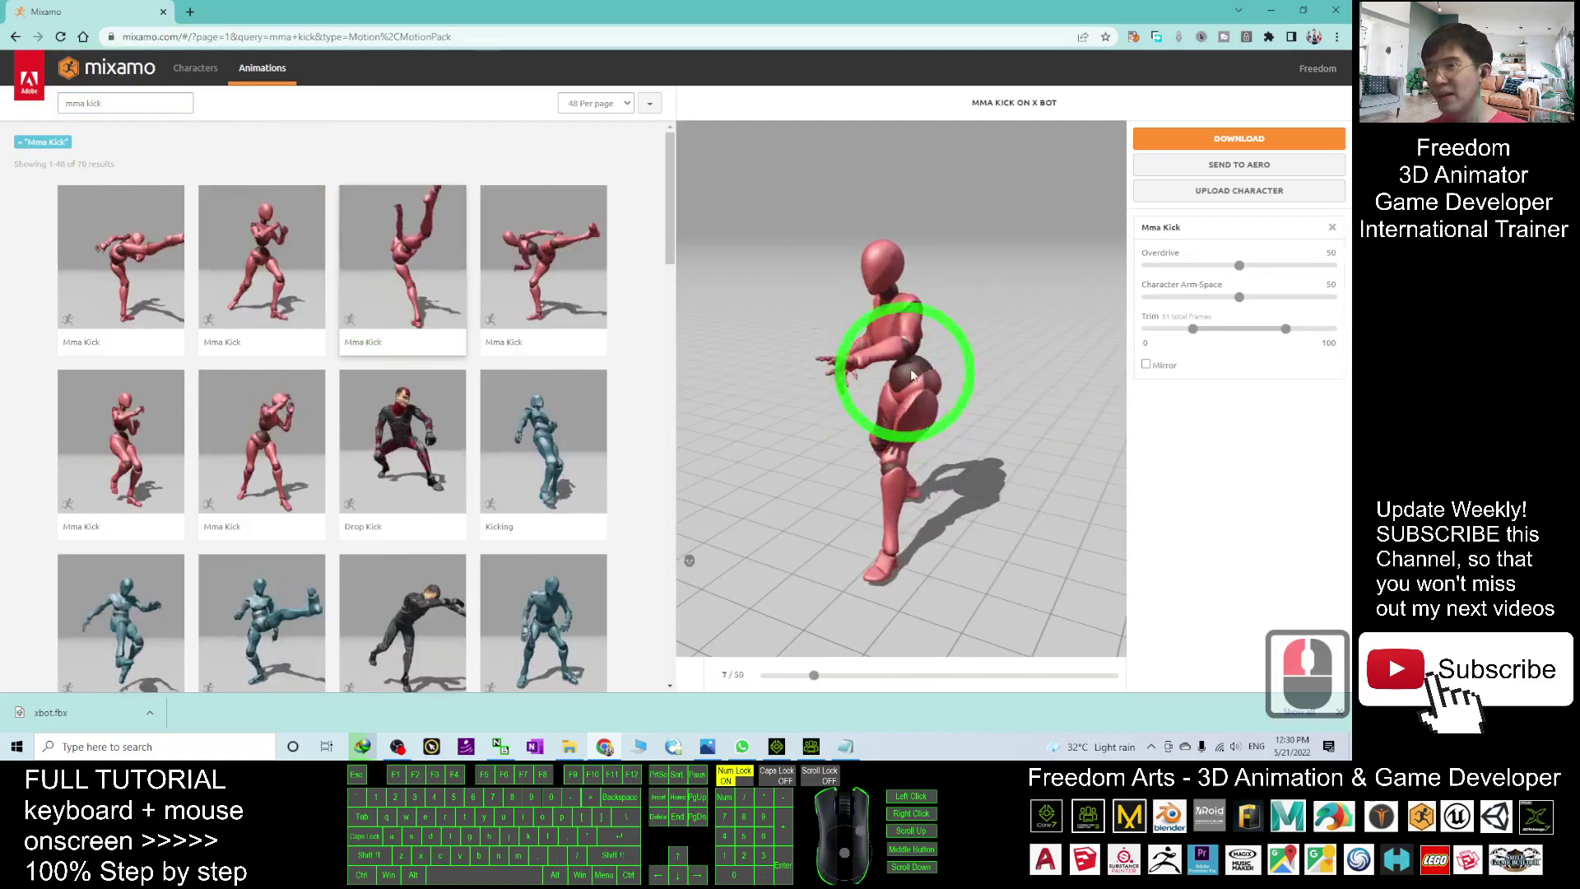
Download Mma Kick as FBX Binary, With Skin, at 30 fps
{"action": "left_click", "coordinate": [1241, 140]}
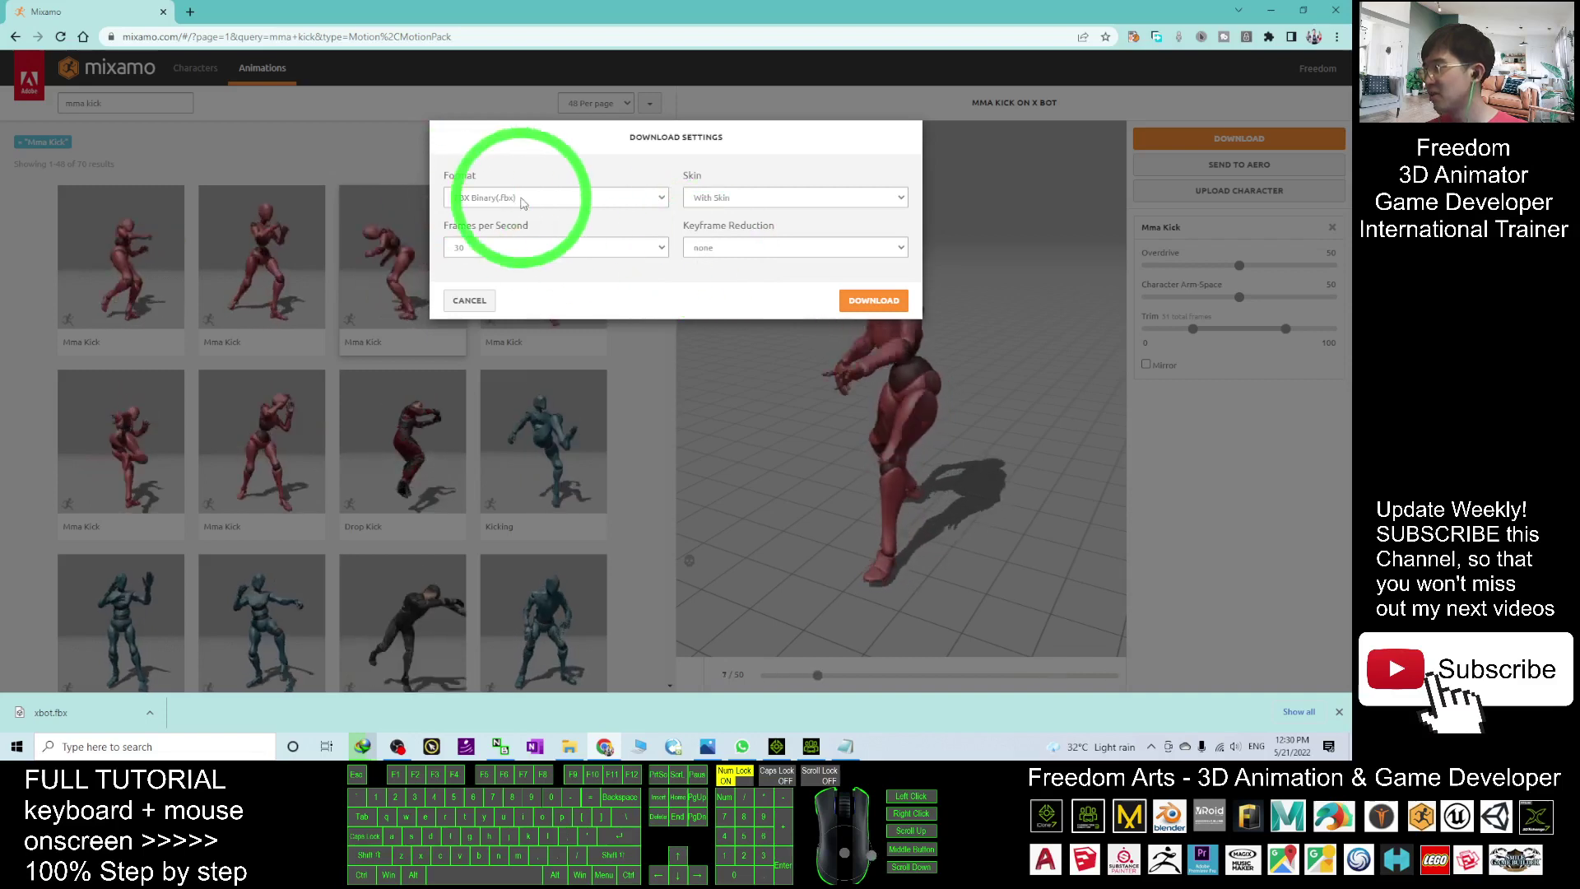
{"action": "left_click", "coordinate": [873, 300]}
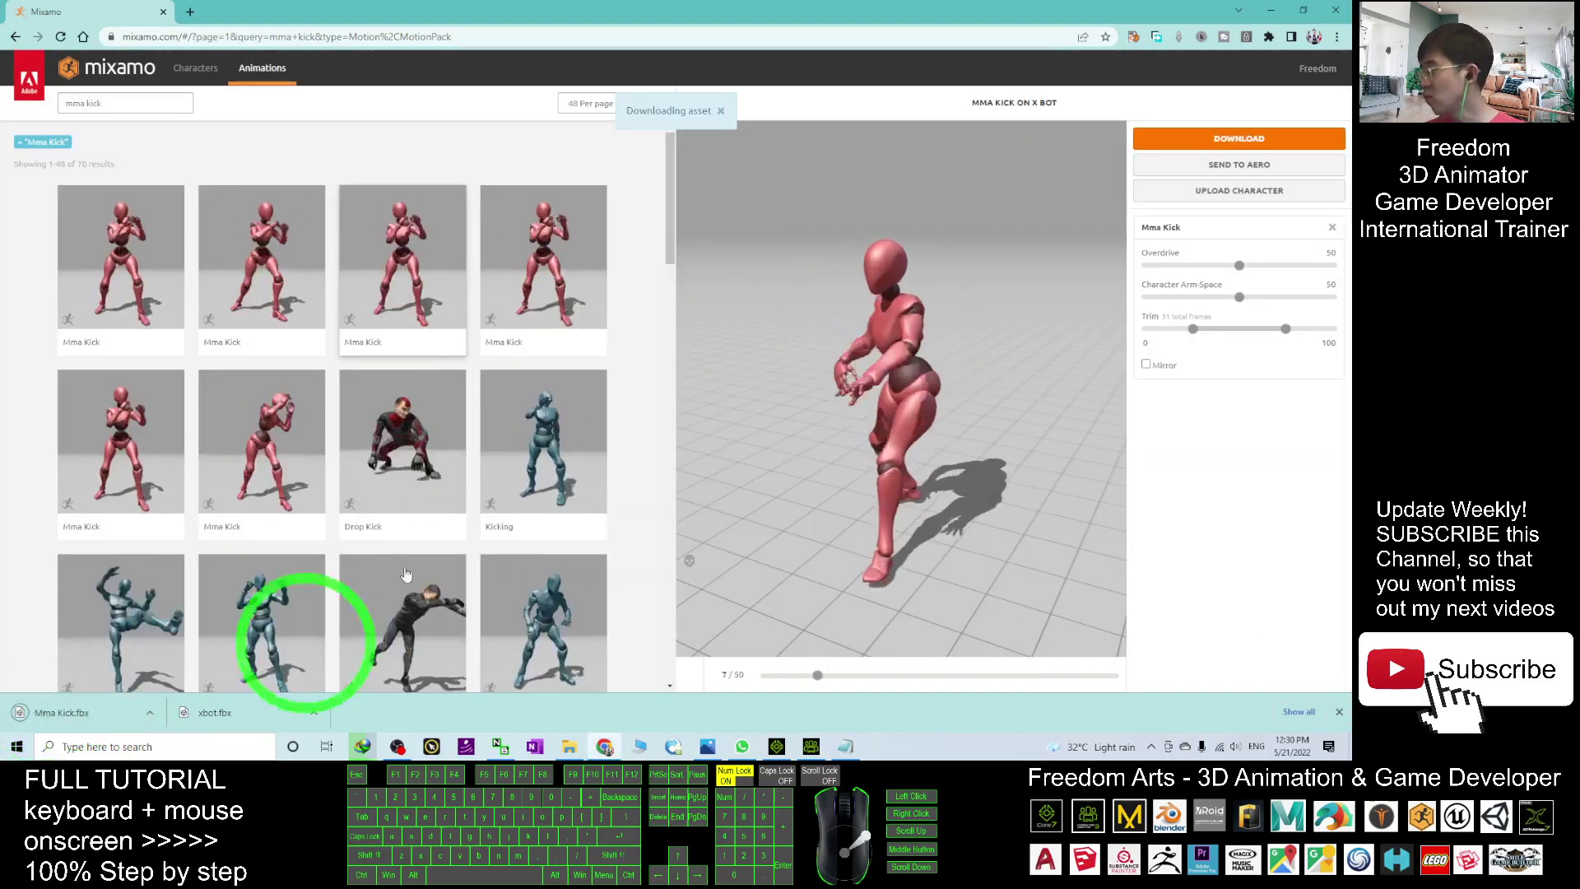
Close Chrome, refresh Downloads so Mma Kick.fbx appears, and bring up Character Creator 4
{"action": "left_click", "coordinate": [1335, 14]}
{"action": "left_click", "coordinate": [198, 308]}
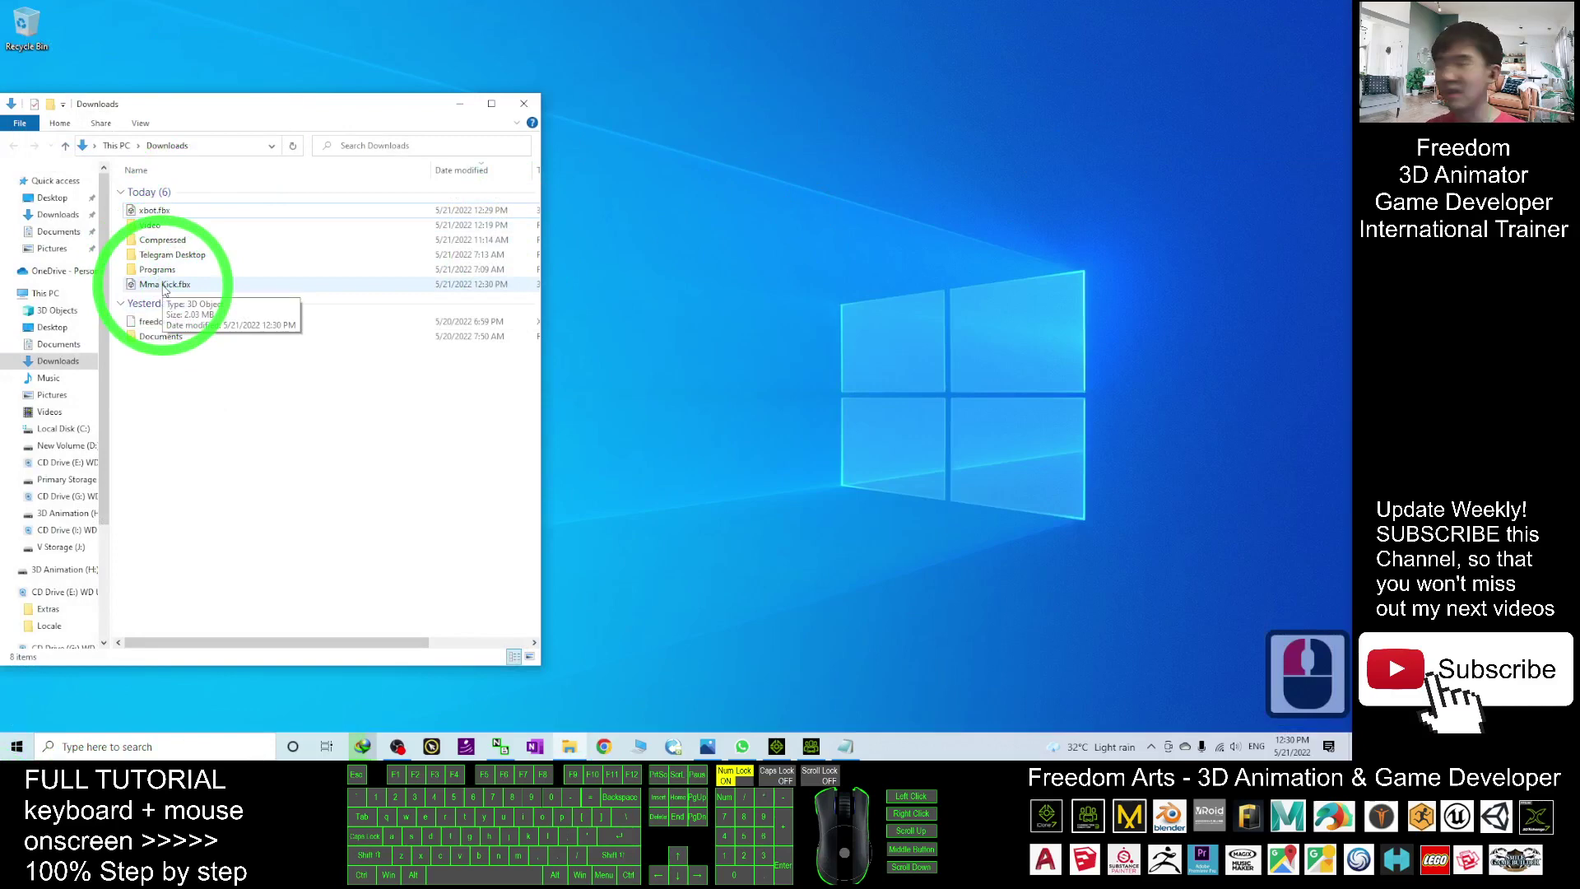
{"action": "right_click", "coordinate": [213, 392]}
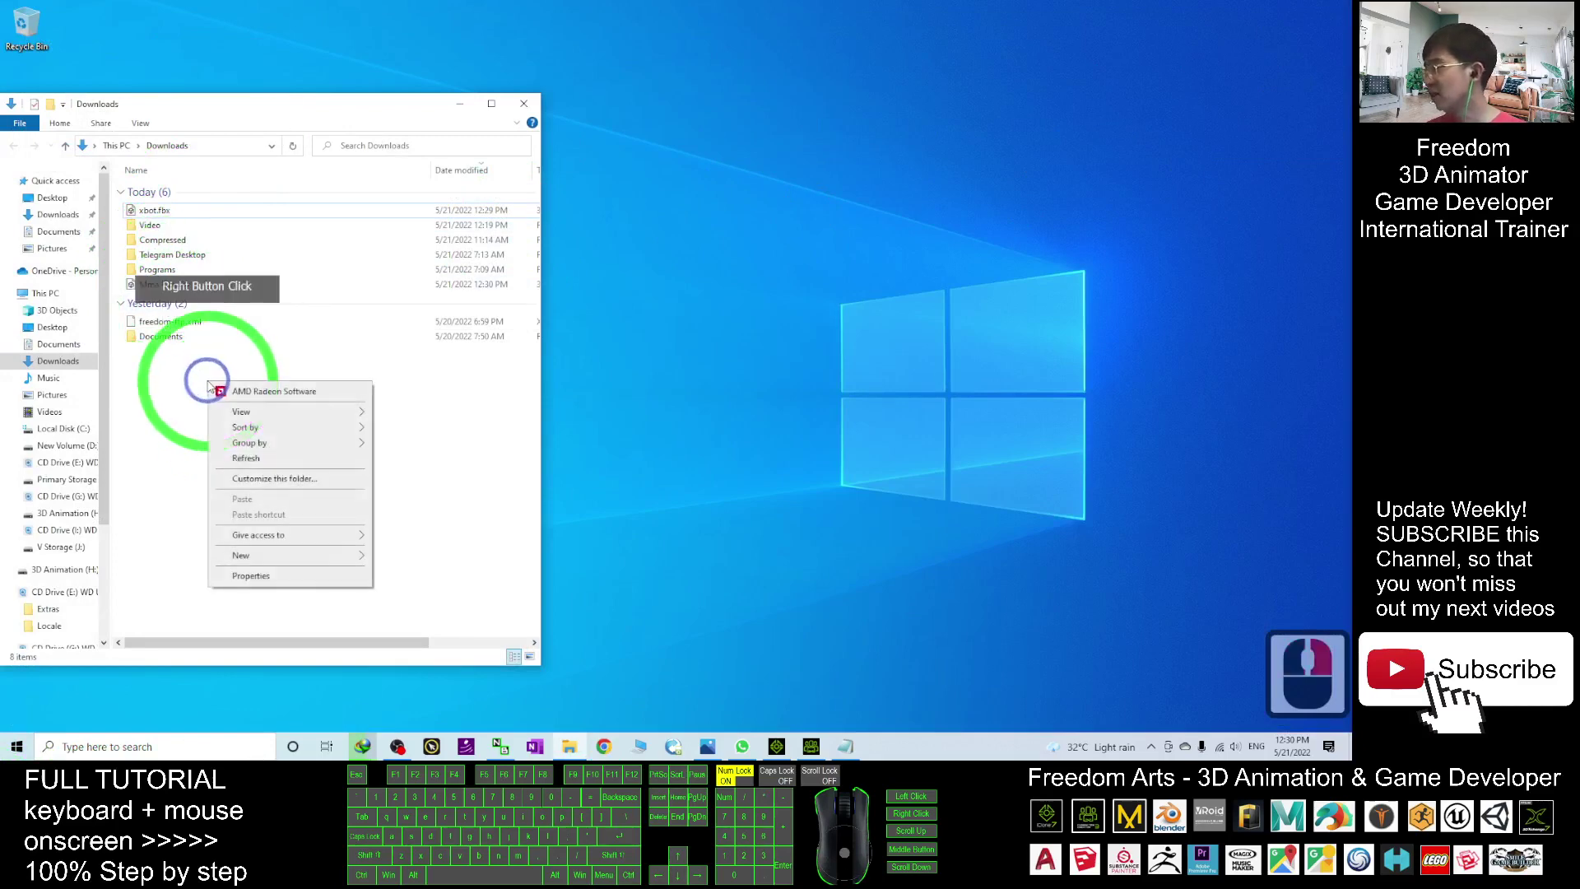
{"action": "left_click", "coordinate": [246, 449]}
{"action": "left_click_drag", "start_coordinate": [165, 227], "coordinate": [722, 296]}
{"action": "left_click_drag", "start_coordinate": [856, 10], "coordinate": [971, 25]}
Drop xbot.fbx into the viewport and import it as Humanoid with the Mixamo_DefaultCharacter profile
{"action": "left_click", "coordinate": [102, 141]}
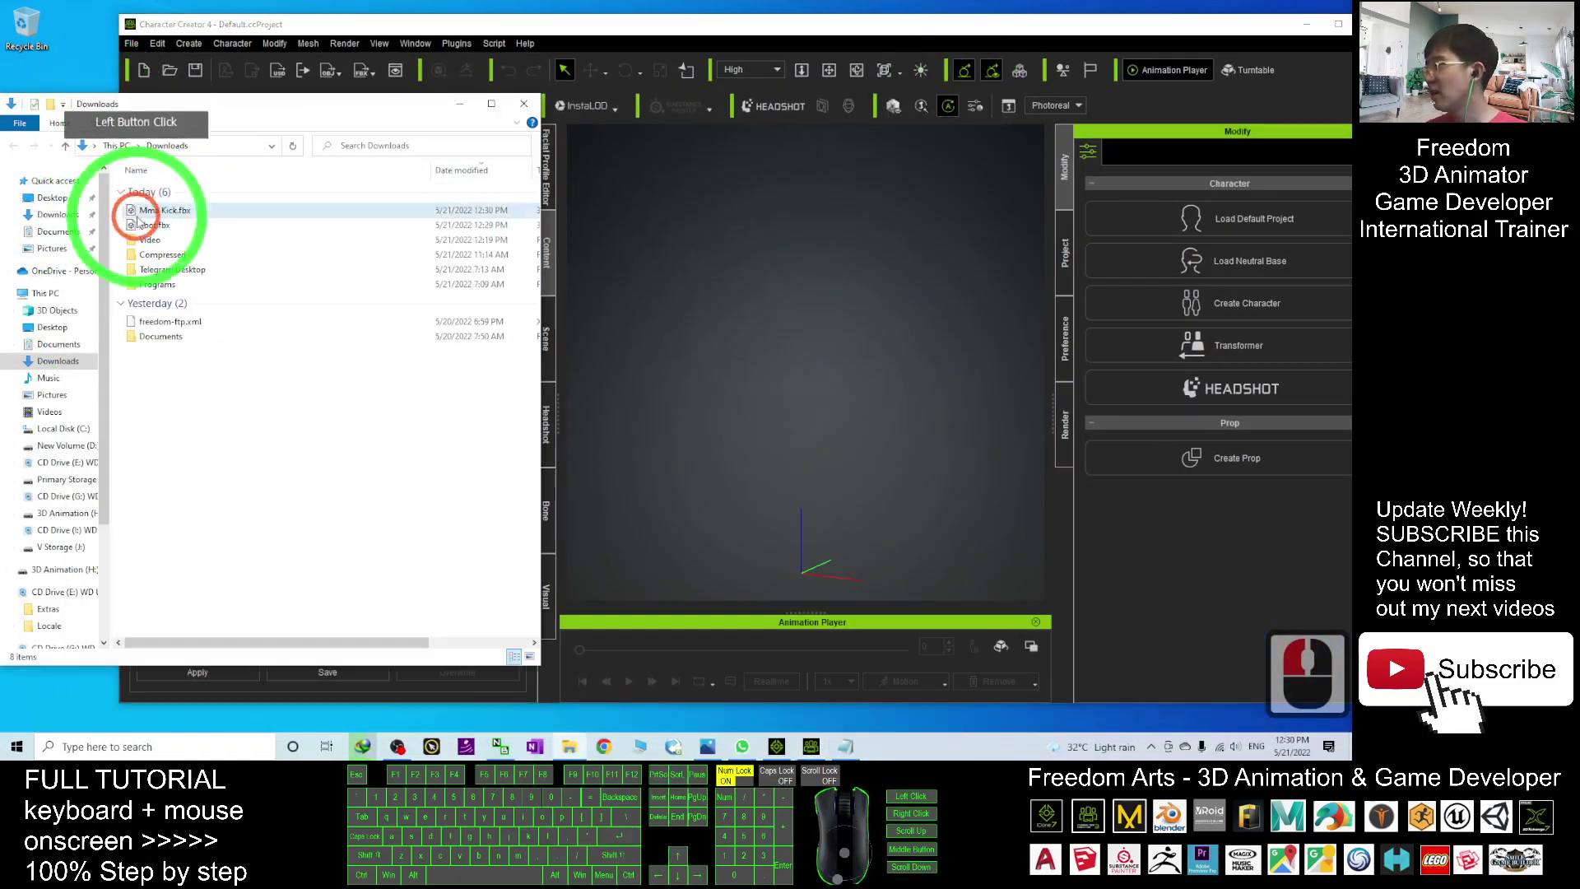
{"action": "left_click_drag", "start_coordinate": [148, 224], "coordinate": [793, 571]}
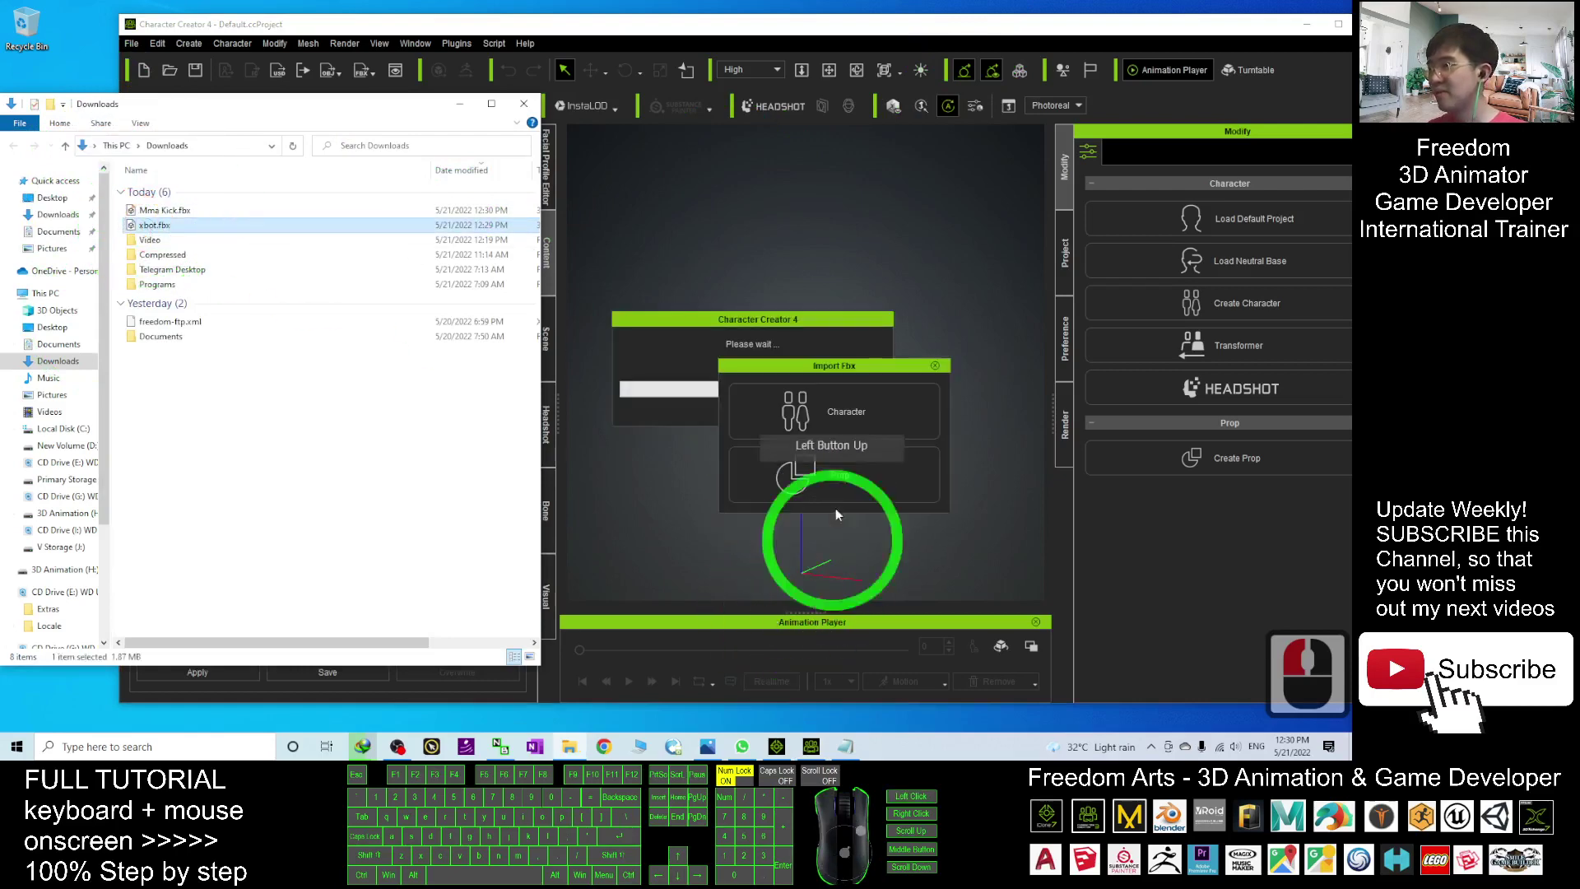
{"action": "left_click", "coordinate": [847, 407]}
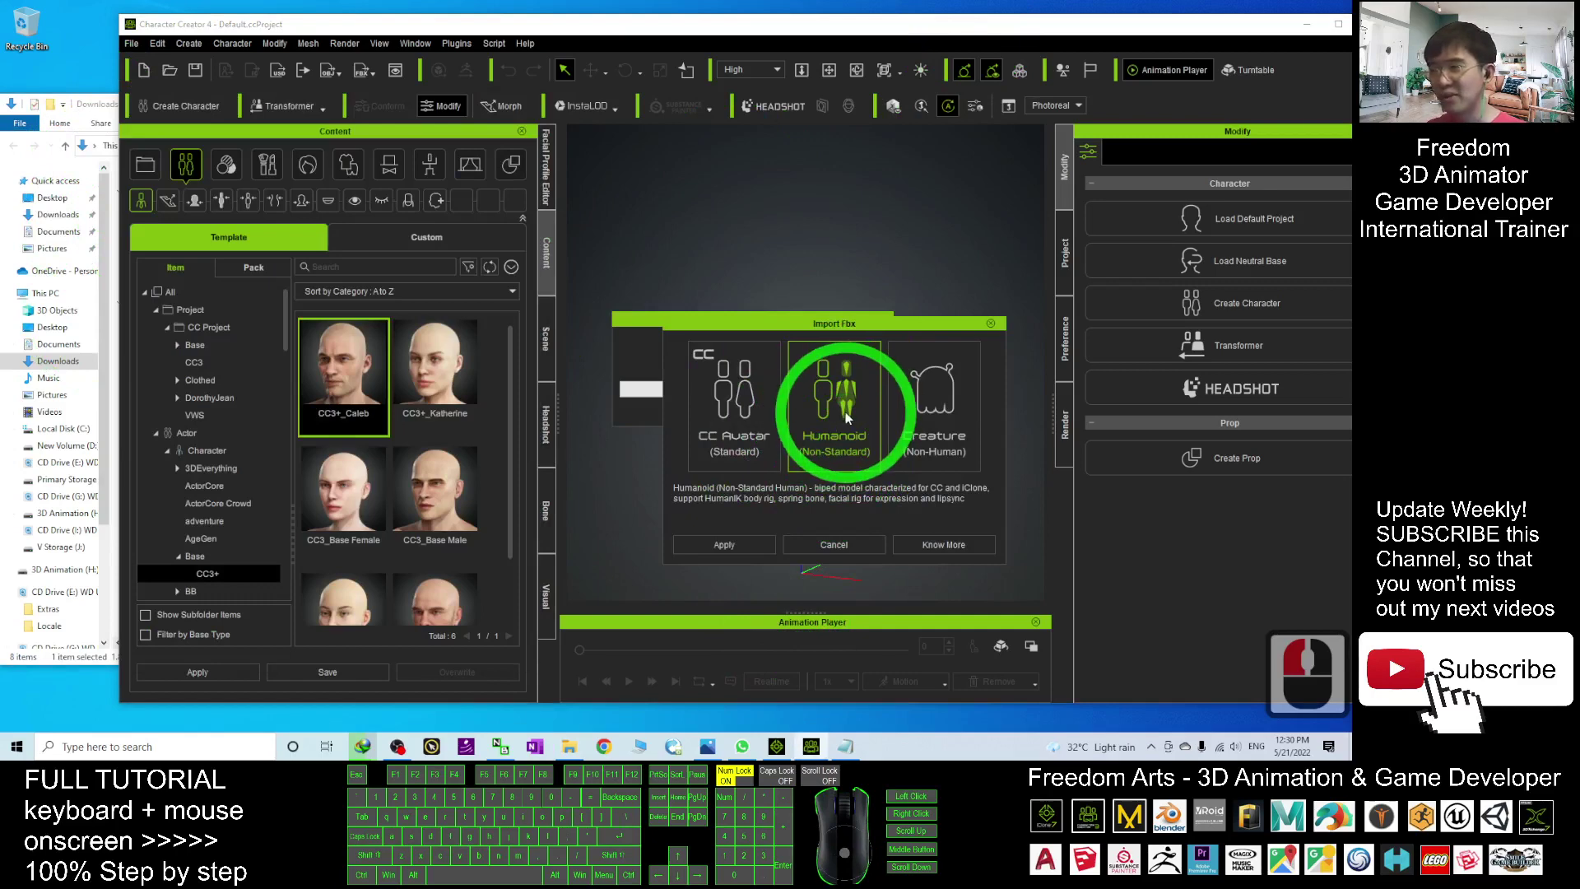
{"action": "left_click", "coordinate": [721, 542]}
{"action": "left_click", "coordinate": [623, 280]}
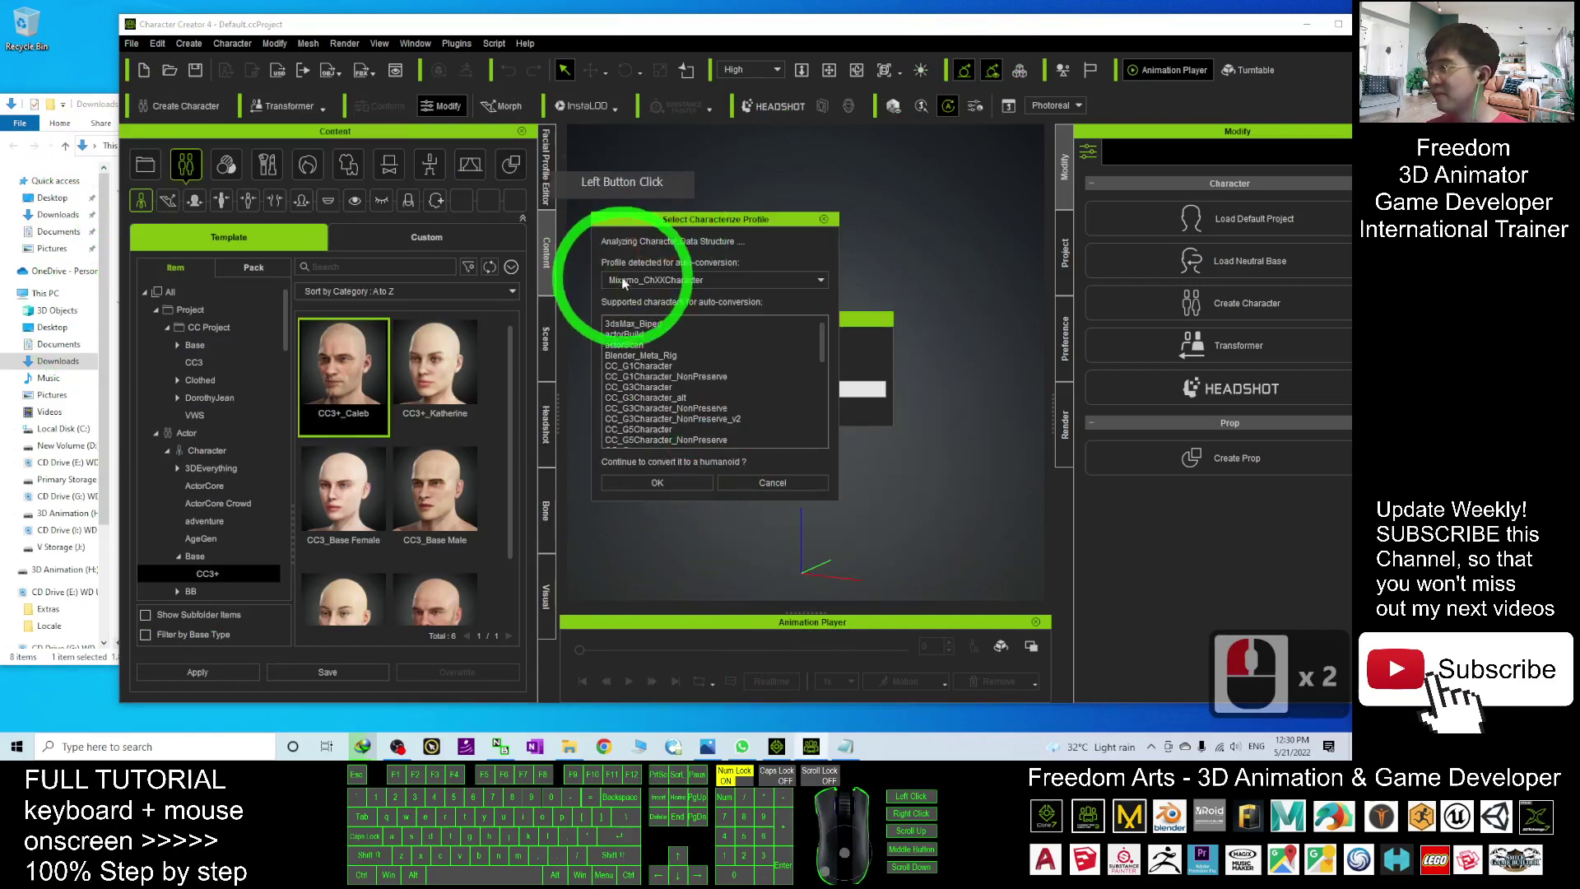
{"action": "left_click", "coordinate": [657, 288]}
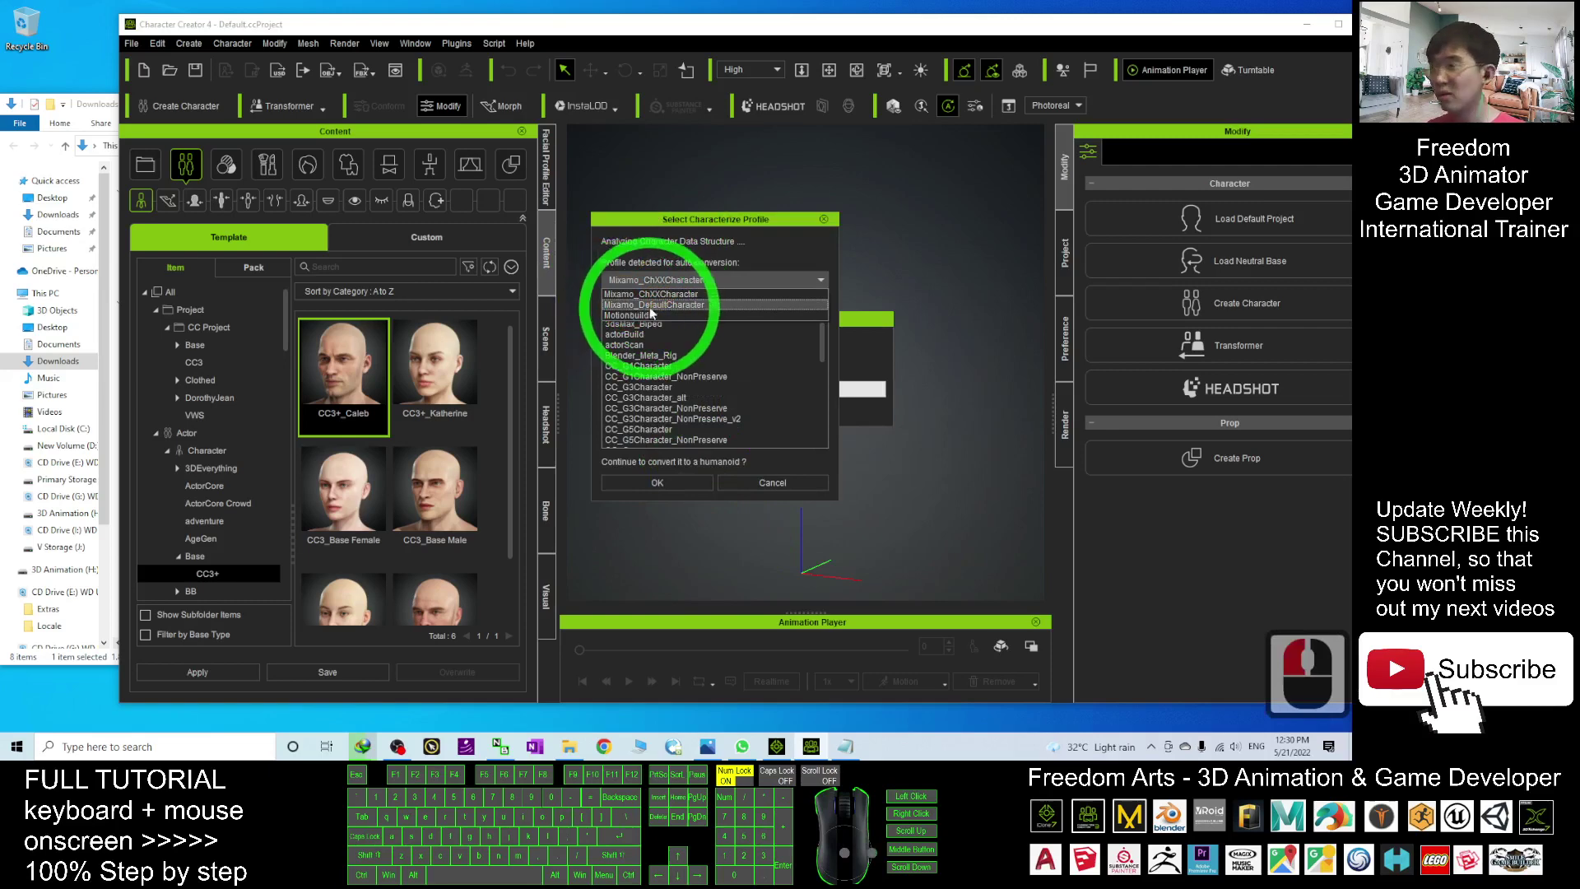
{"action": "left_click", "coordinate": [662, 304]}
{"action": "left_click", "coordinate": [647, 485]}
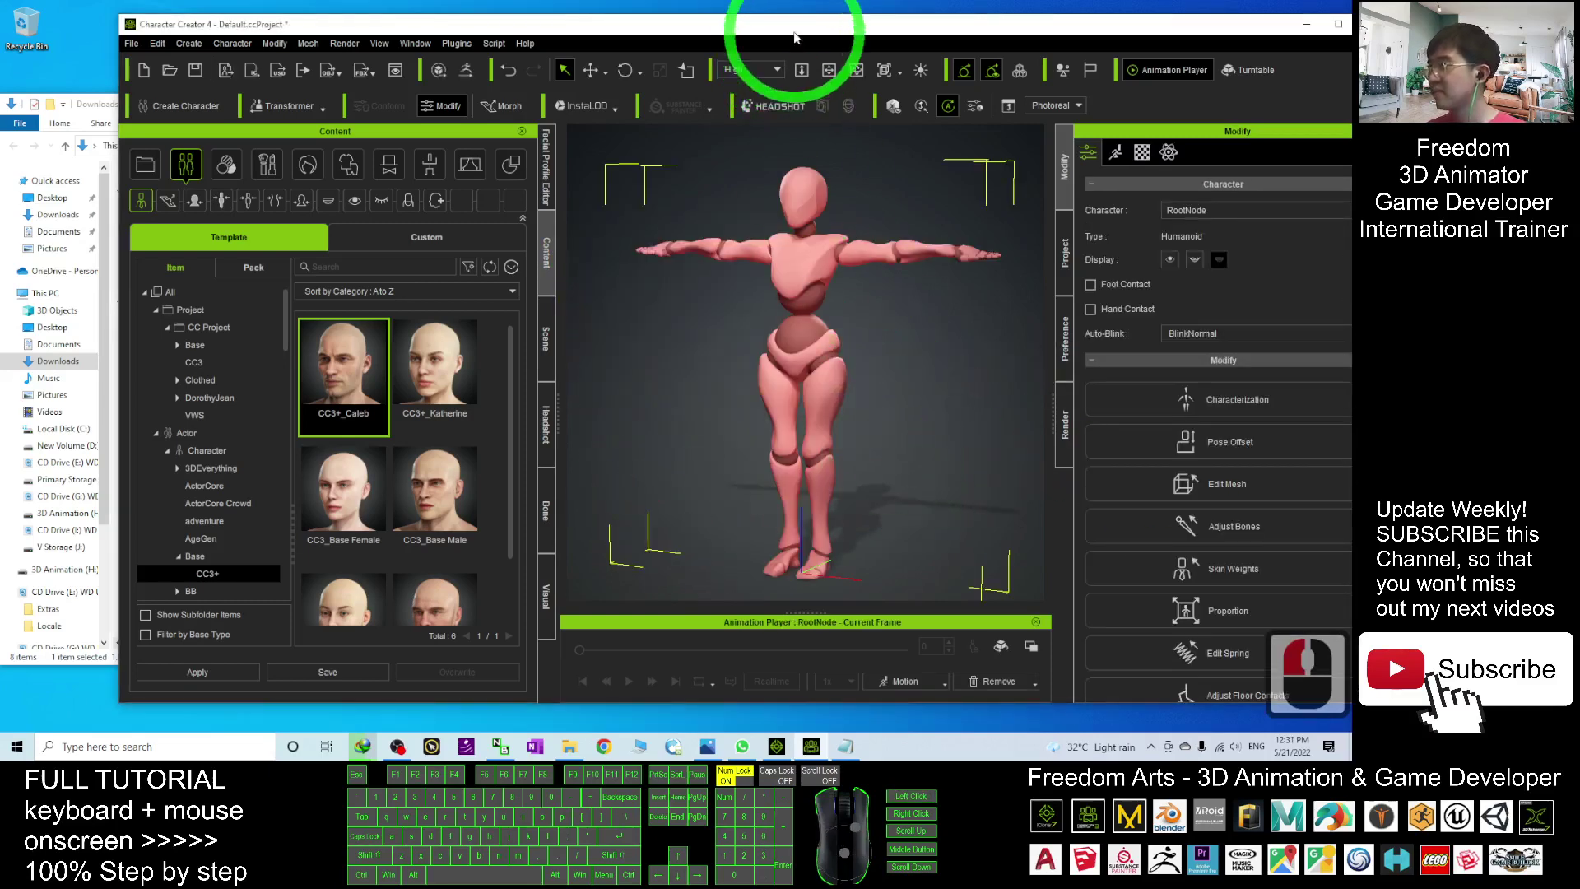
Arrange the windows and drop Mma Kick.fbx onto the Character Creator viewport
{"action": "left_click_drag", "start_coordinate": [794, 37], "coordinate": [916, 47]}
{"action": "left_click", "coordinate": [176, 403]}
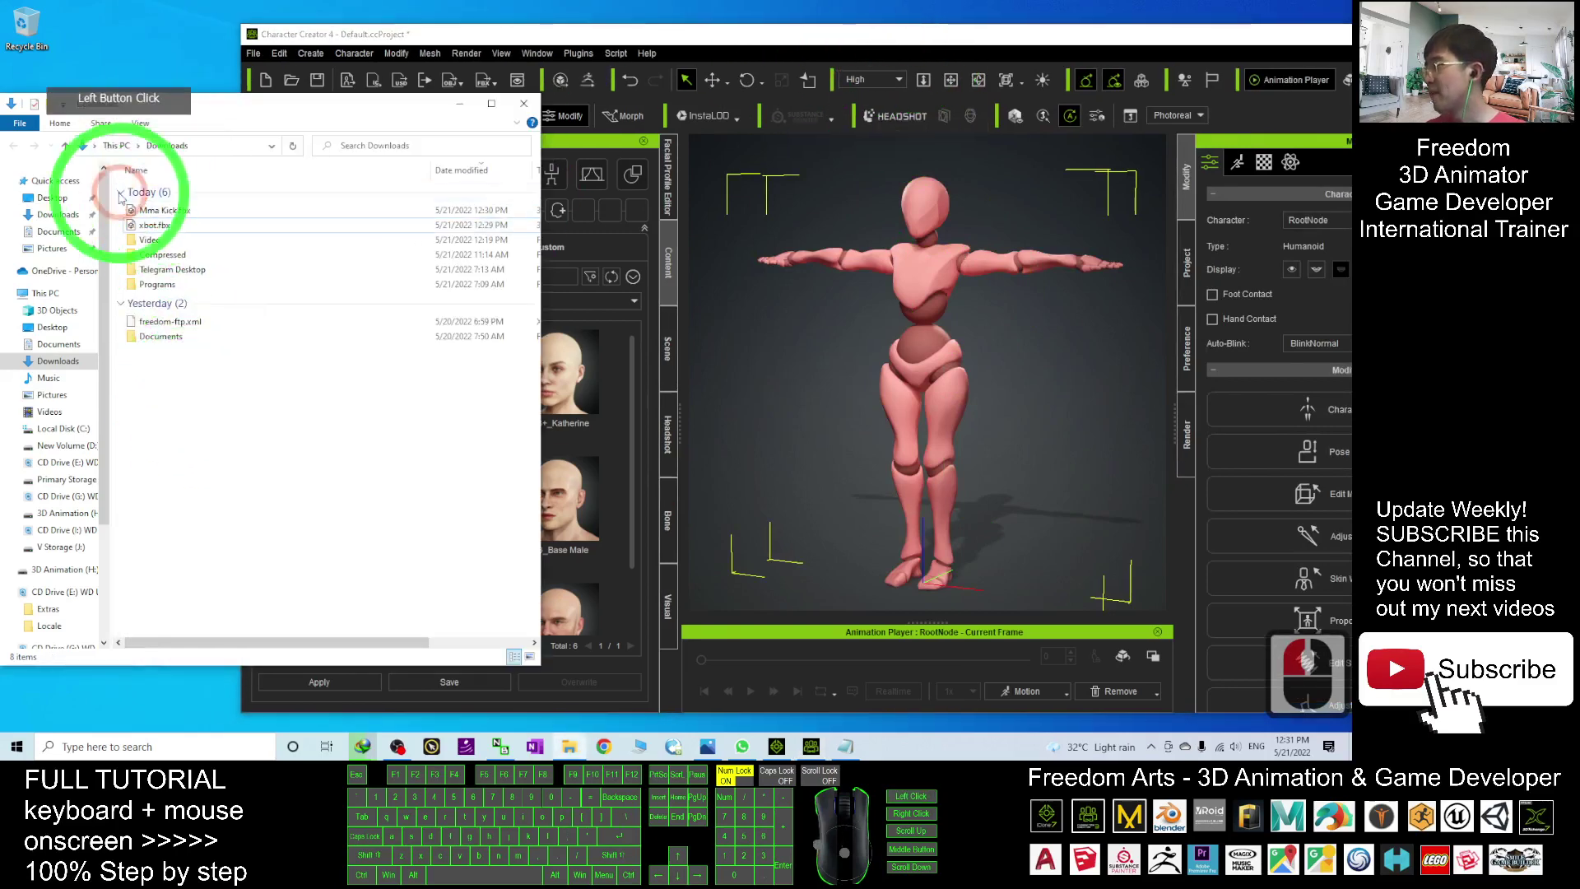
{"action": "left_click_drag", "start_coordinate": [196, 103], "coordinate": [264, 113]}
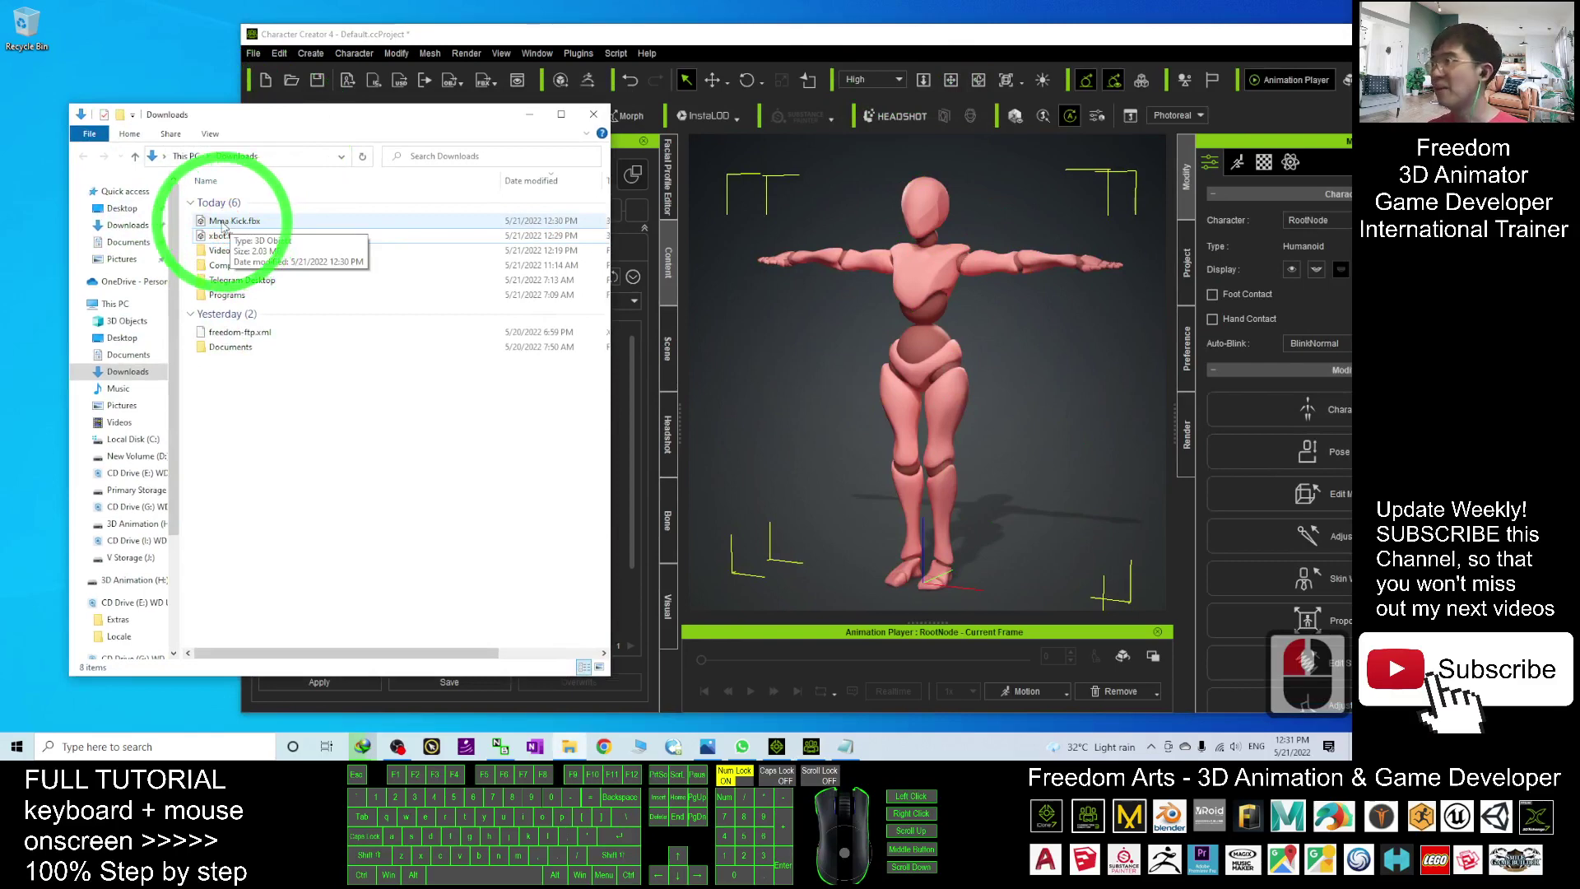
{"action": "left_click_drag", "start_coordinate": [223, 226], "coordinate": [927, 271]}
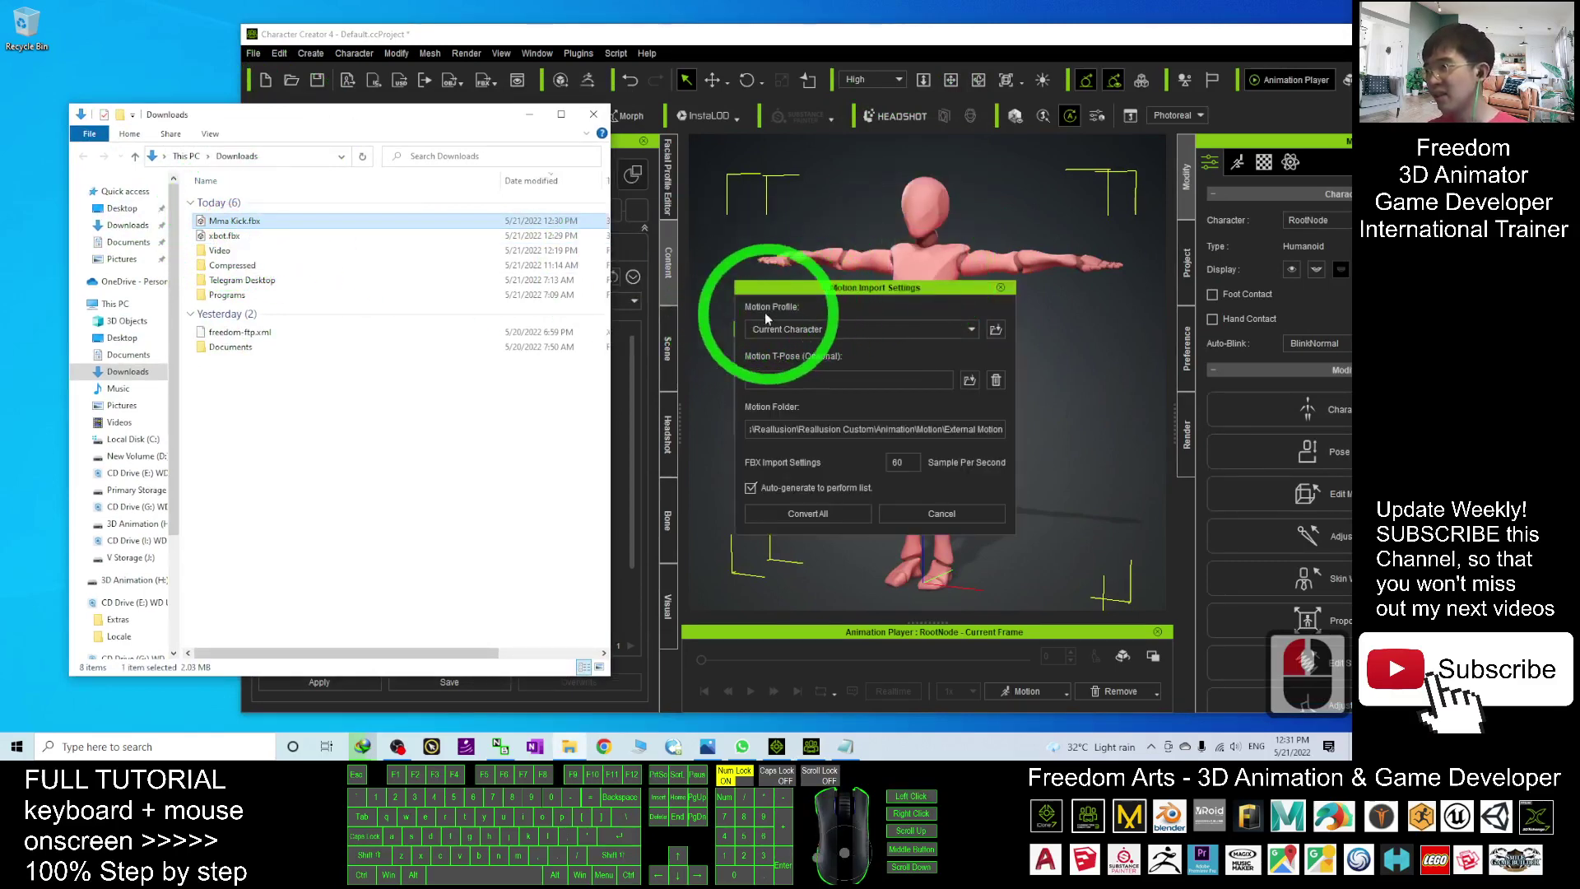
Convert All and proceed with the mixamo.com take, then select the X Bot character
{"action": "left_click", "coordinate": [763, 37]}
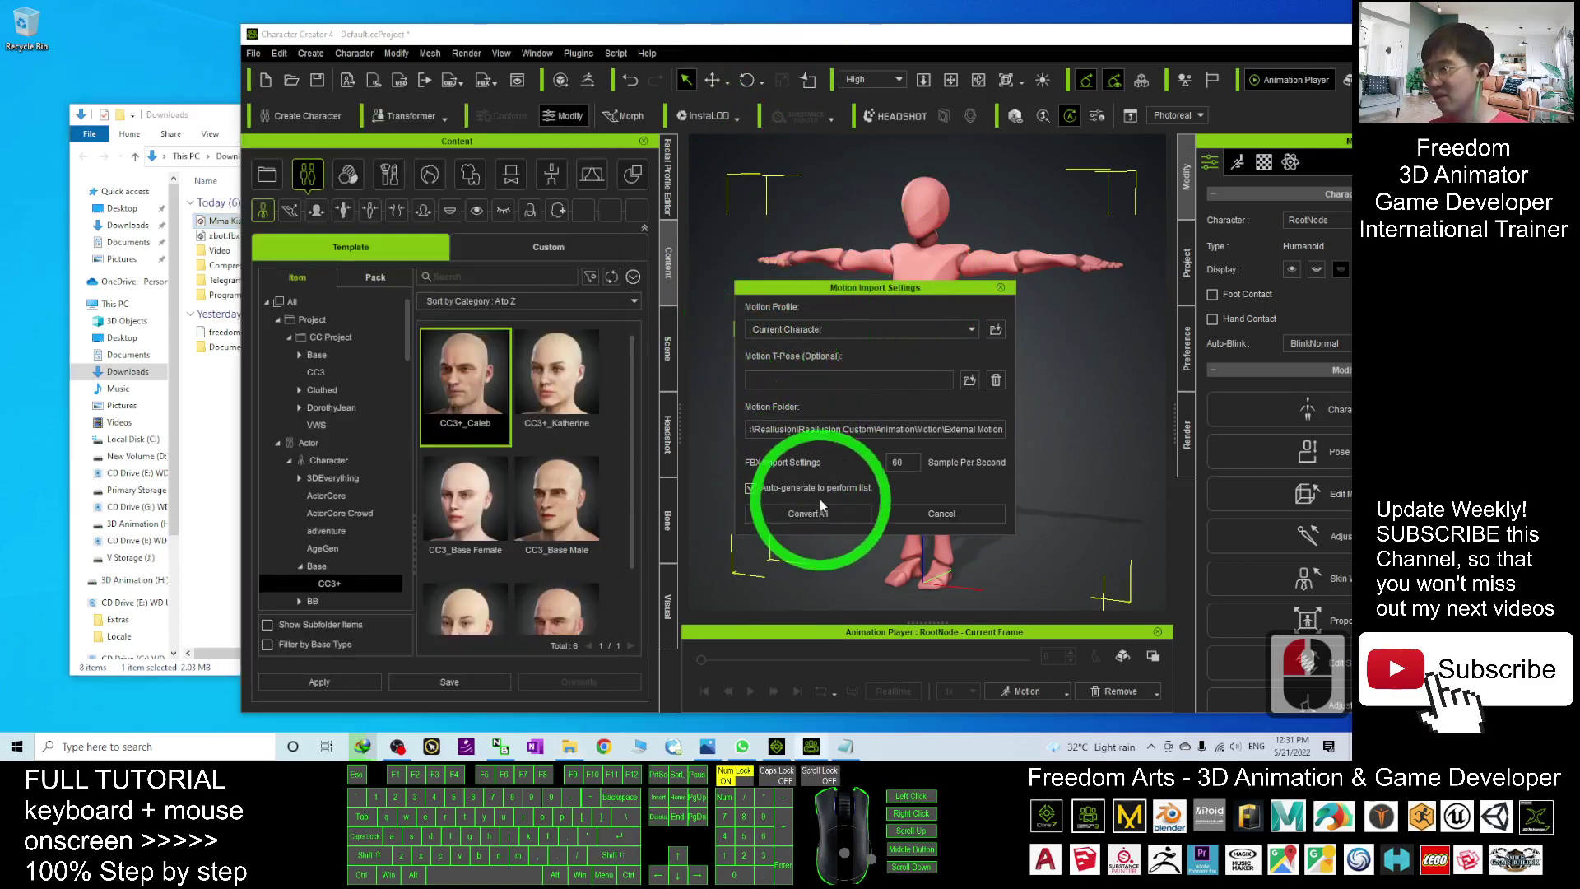
{"action": "left_click", "coordinate": [797, 515]}
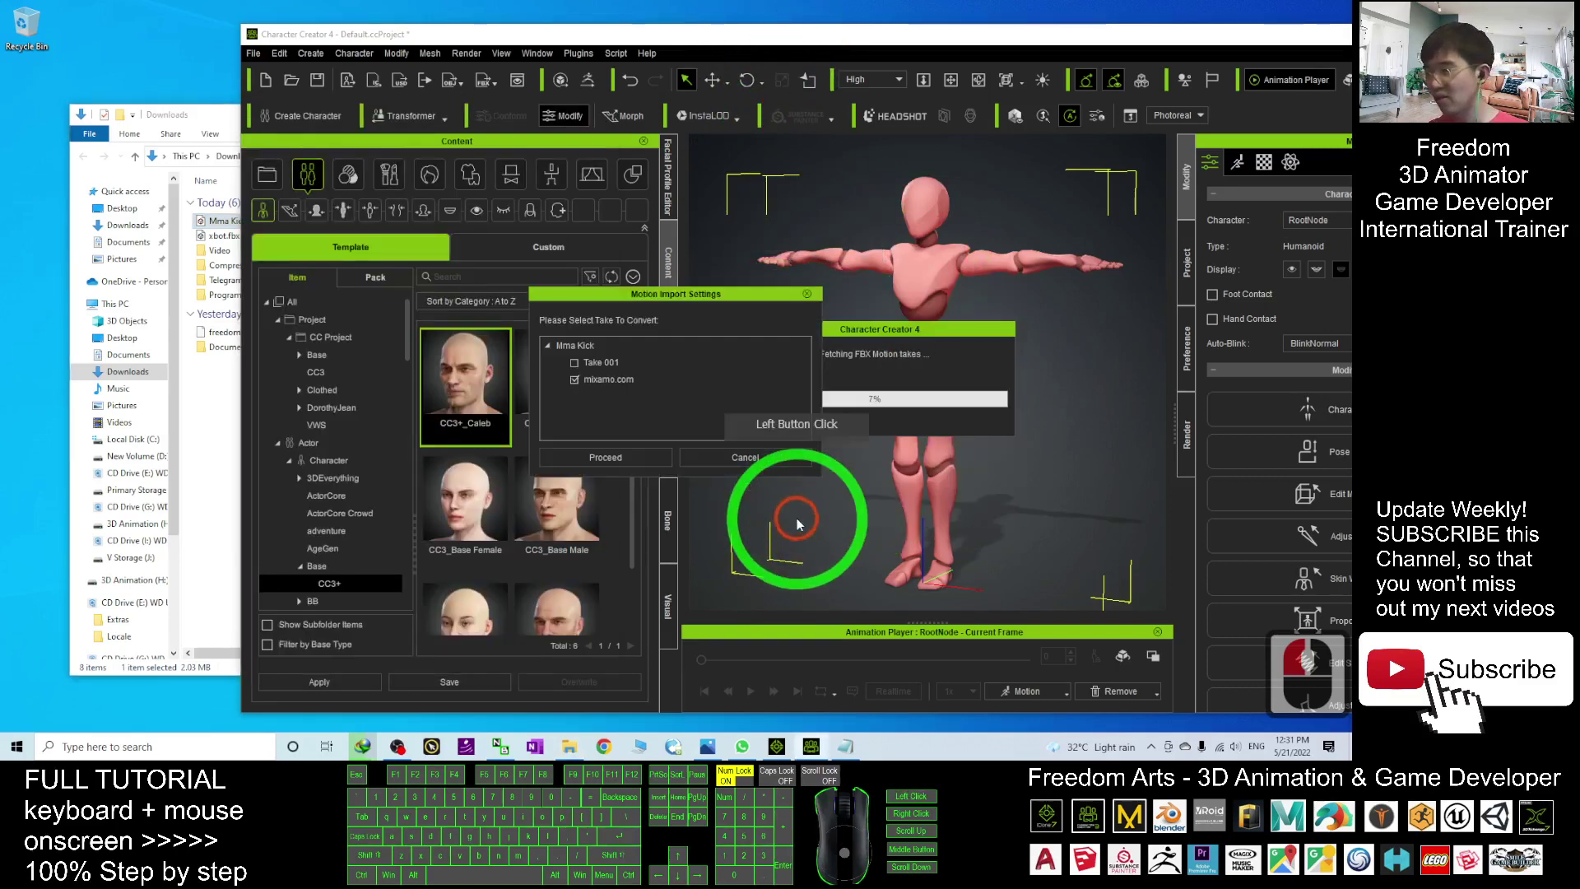
{"action": "left_click", "coordinate": [574, 363]}
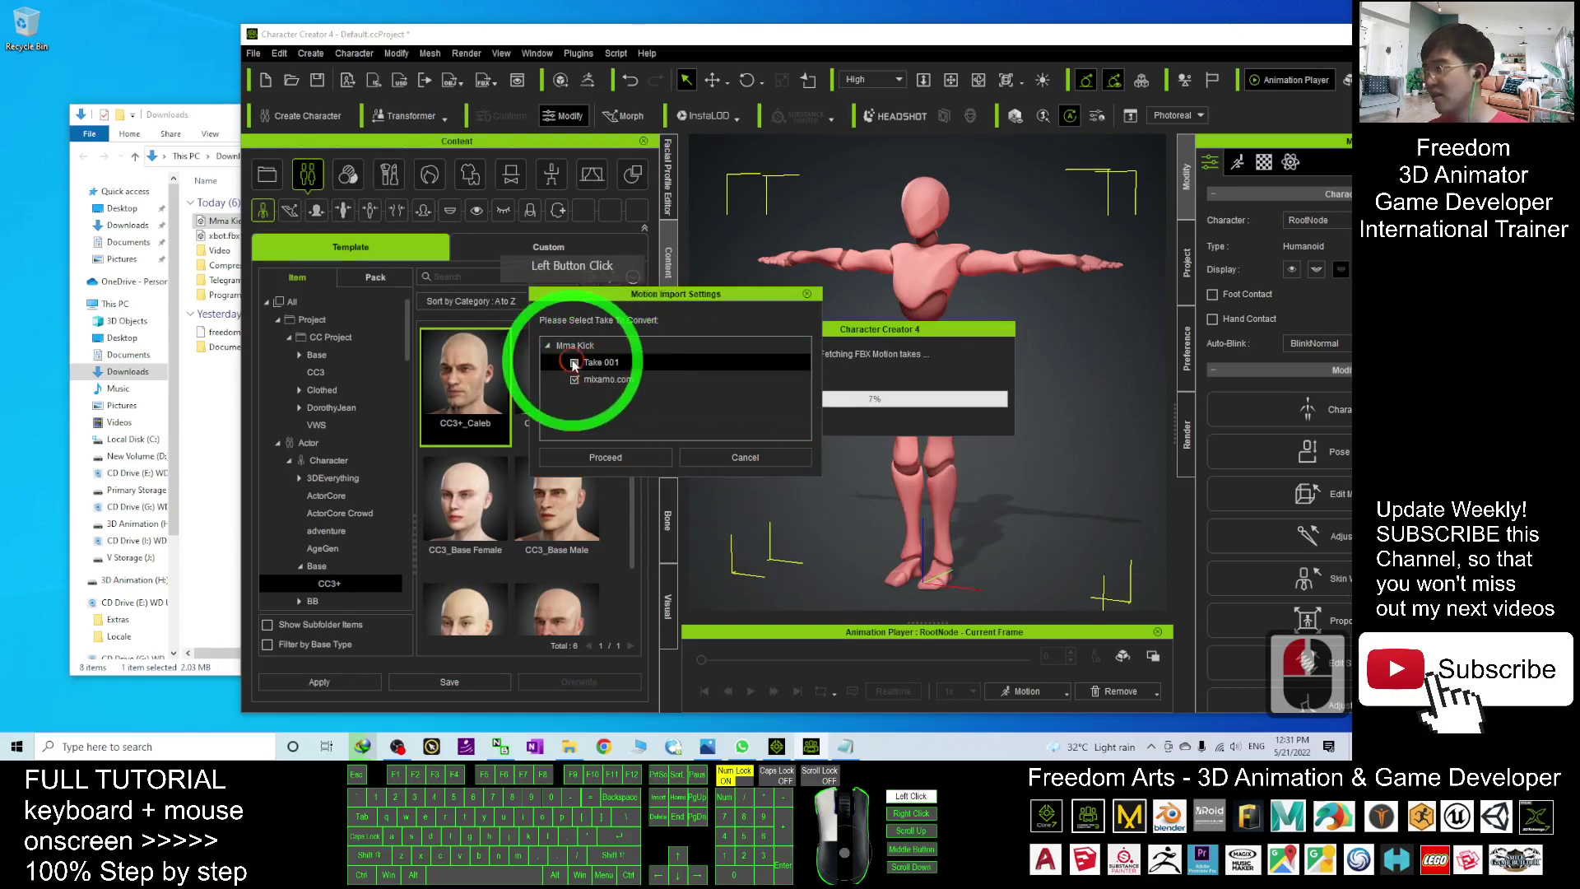
{"action": "left_click", "coordinate": [606, 456]}
{"action": "double_click", "coordinate": [1070, 436]}
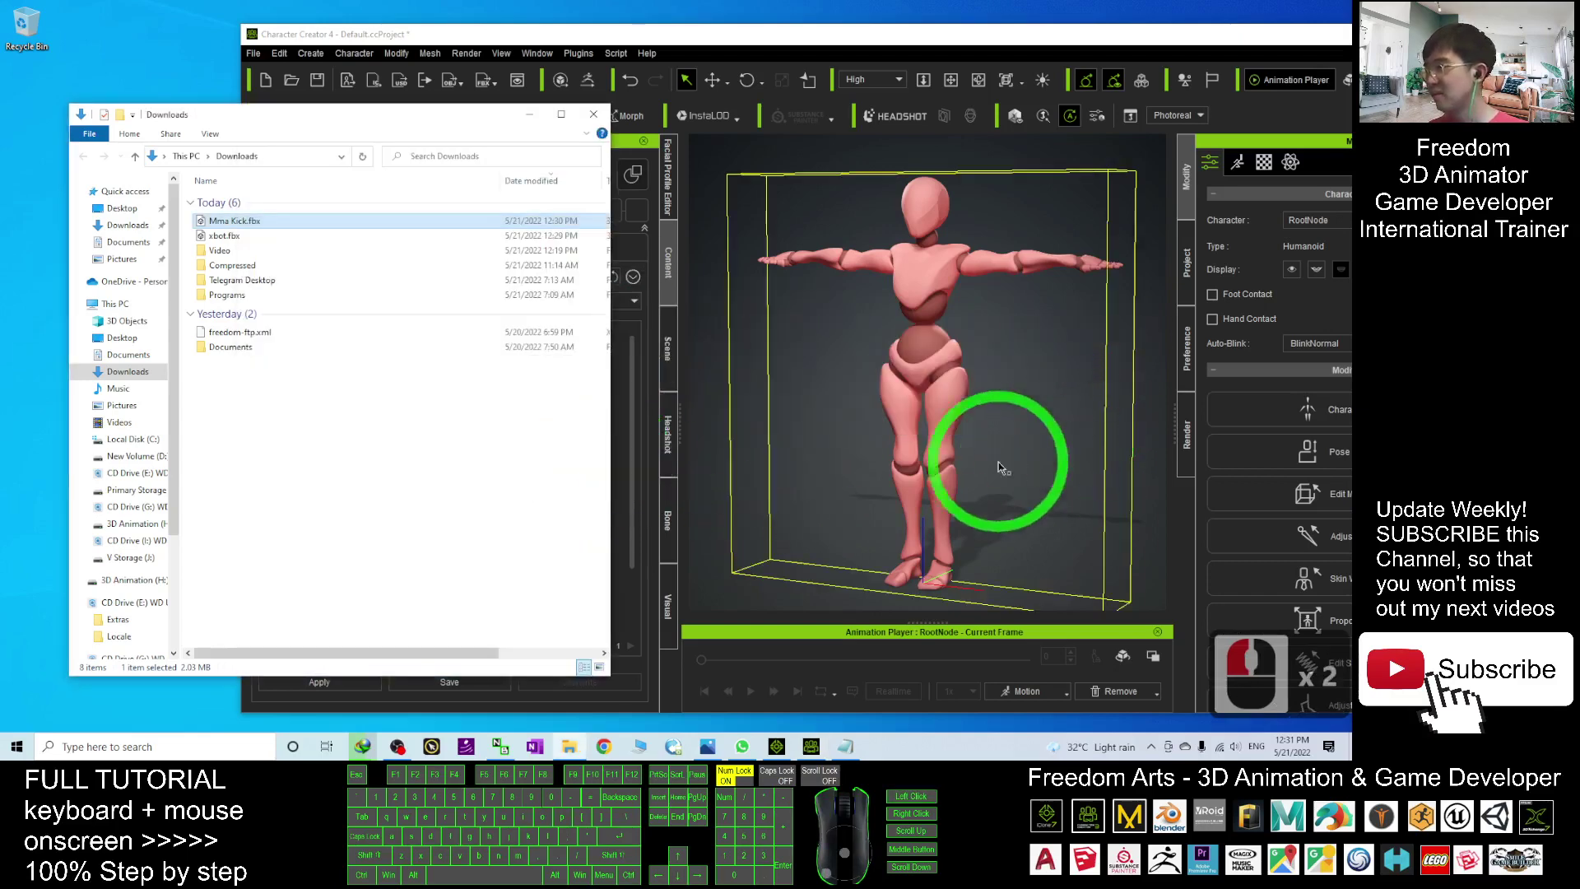
{"action": "left_click_drag", "start_coordinate": [782, 37], "coordinate": [838, 35]}
{"action": "left_click_drag", "start_coordinate": [874, 267], "coordinate": [947, 404]}
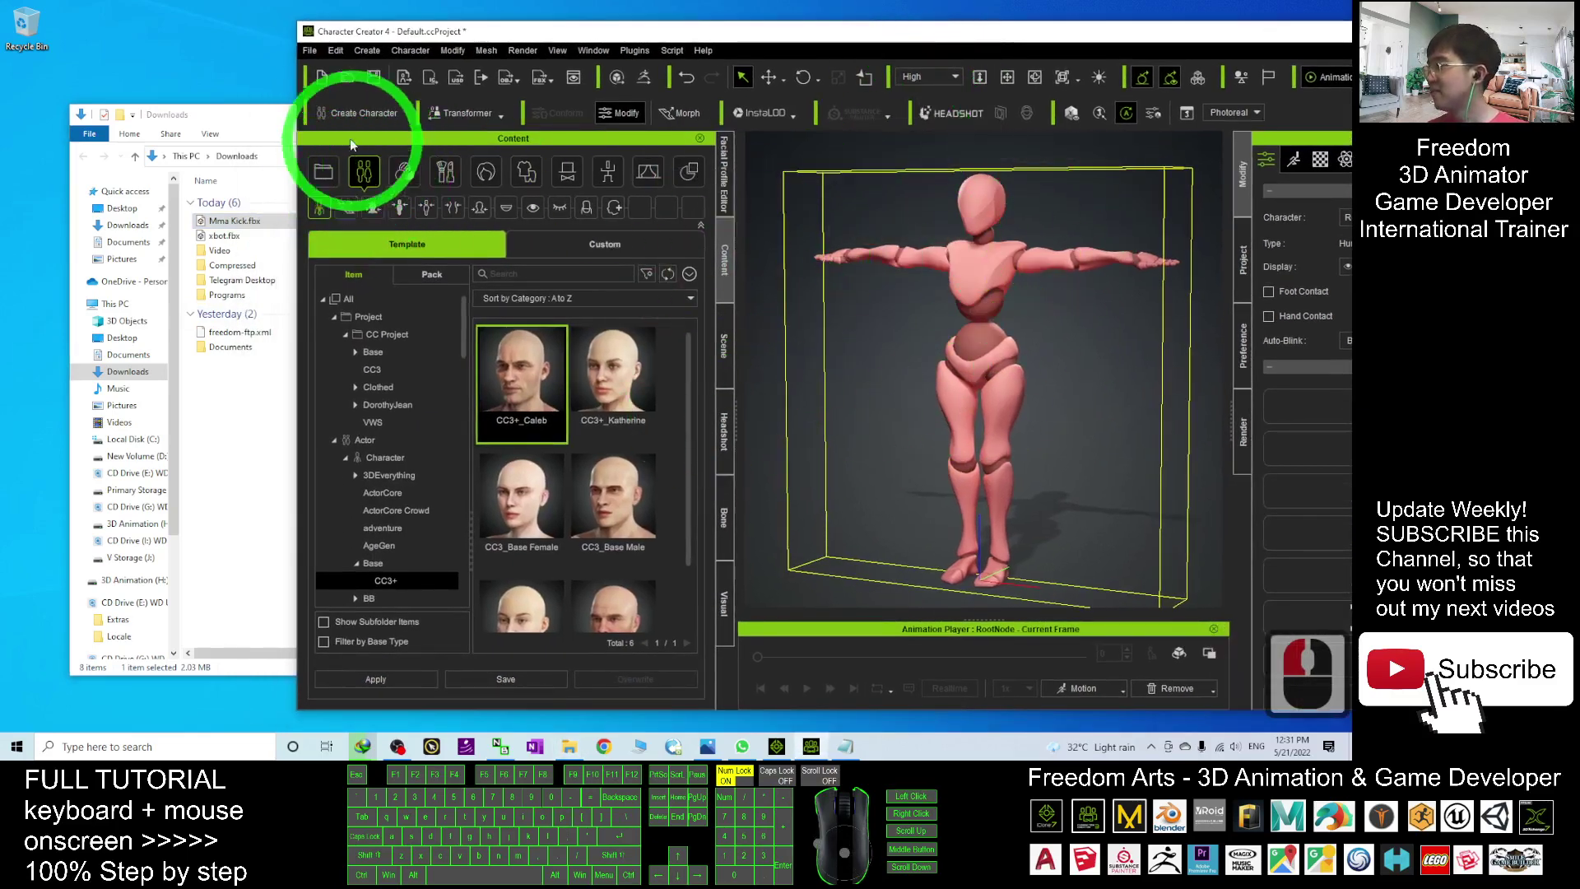
Export the character as an iAvatar, accepting the default export settings
{"action": "left_click", "coordinate": [310, 50]}
{"action": "mouse_move", "coordinate": [386, 182]}
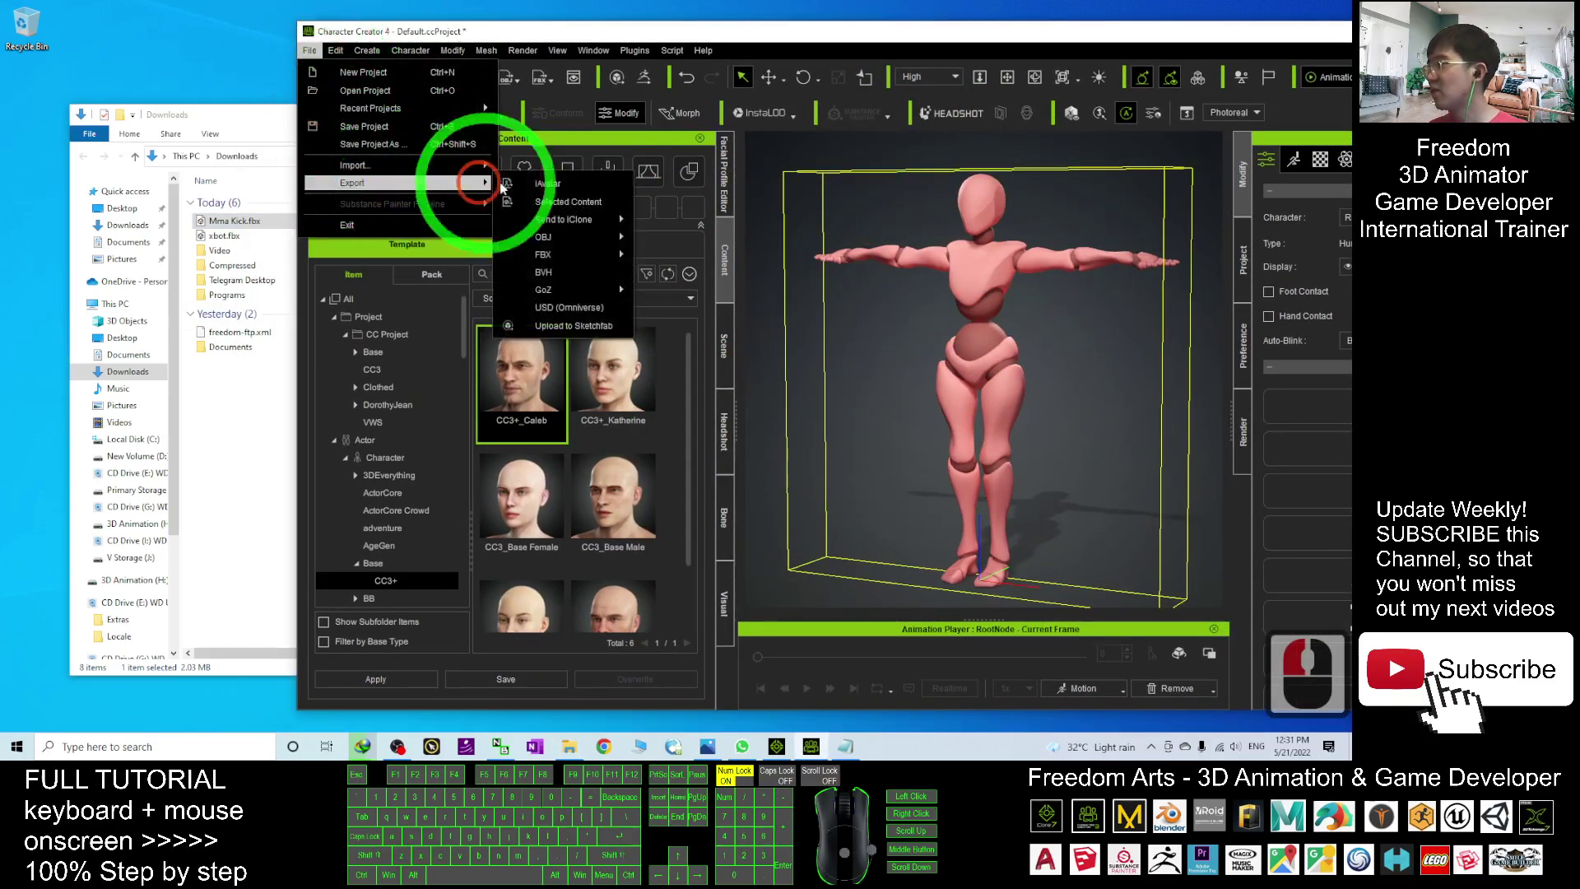
{"action": "left_click", "coordinate": [544, 187]}
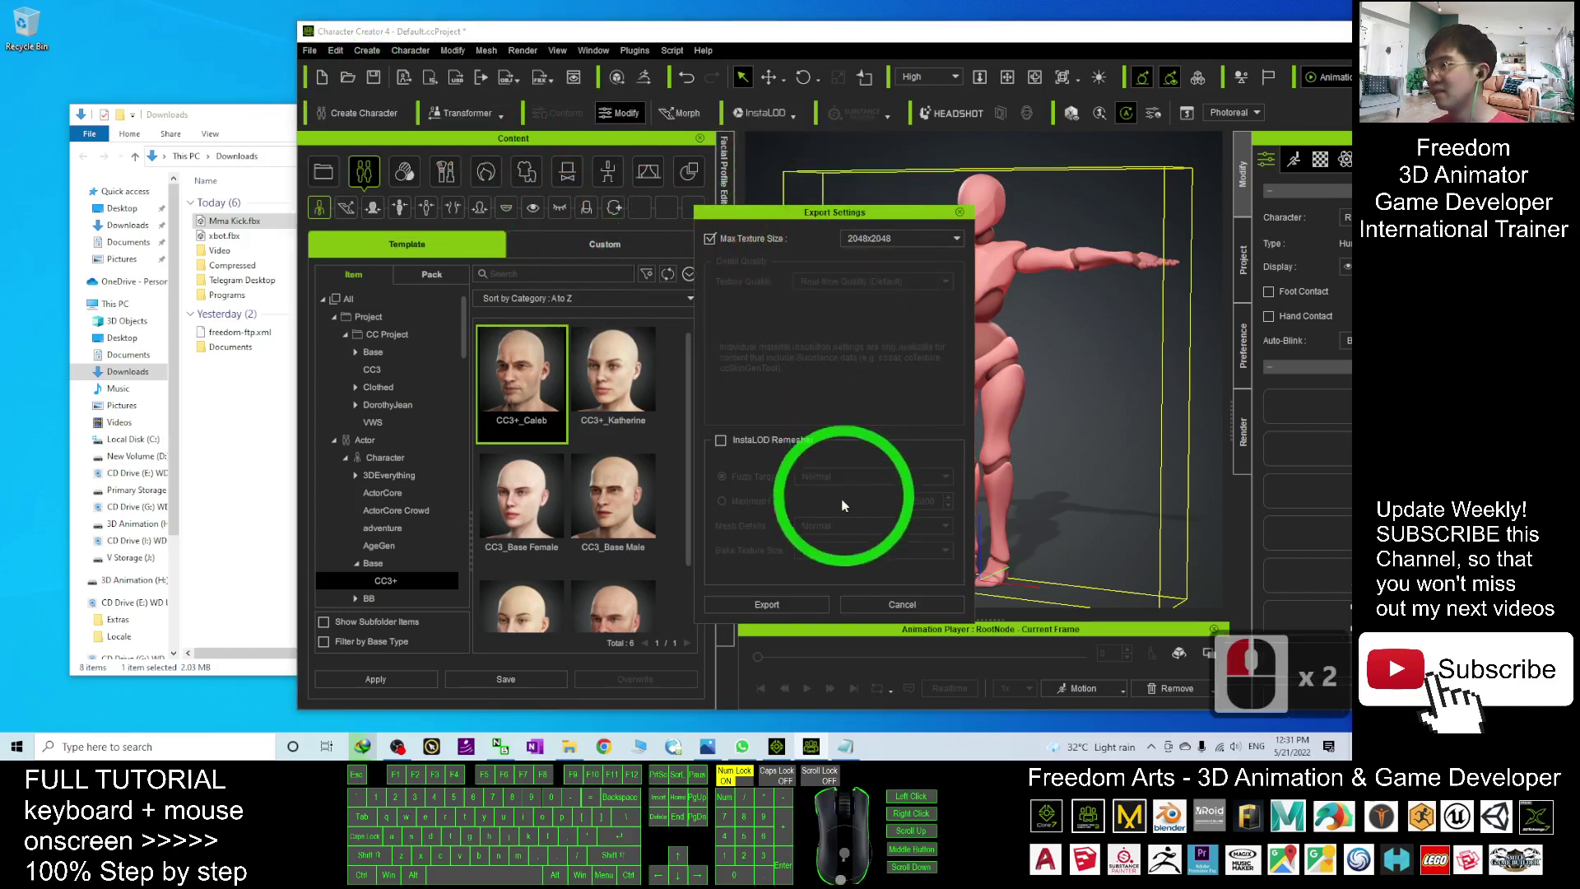
{"action": "left_click", "coordinate": [767, 605]}
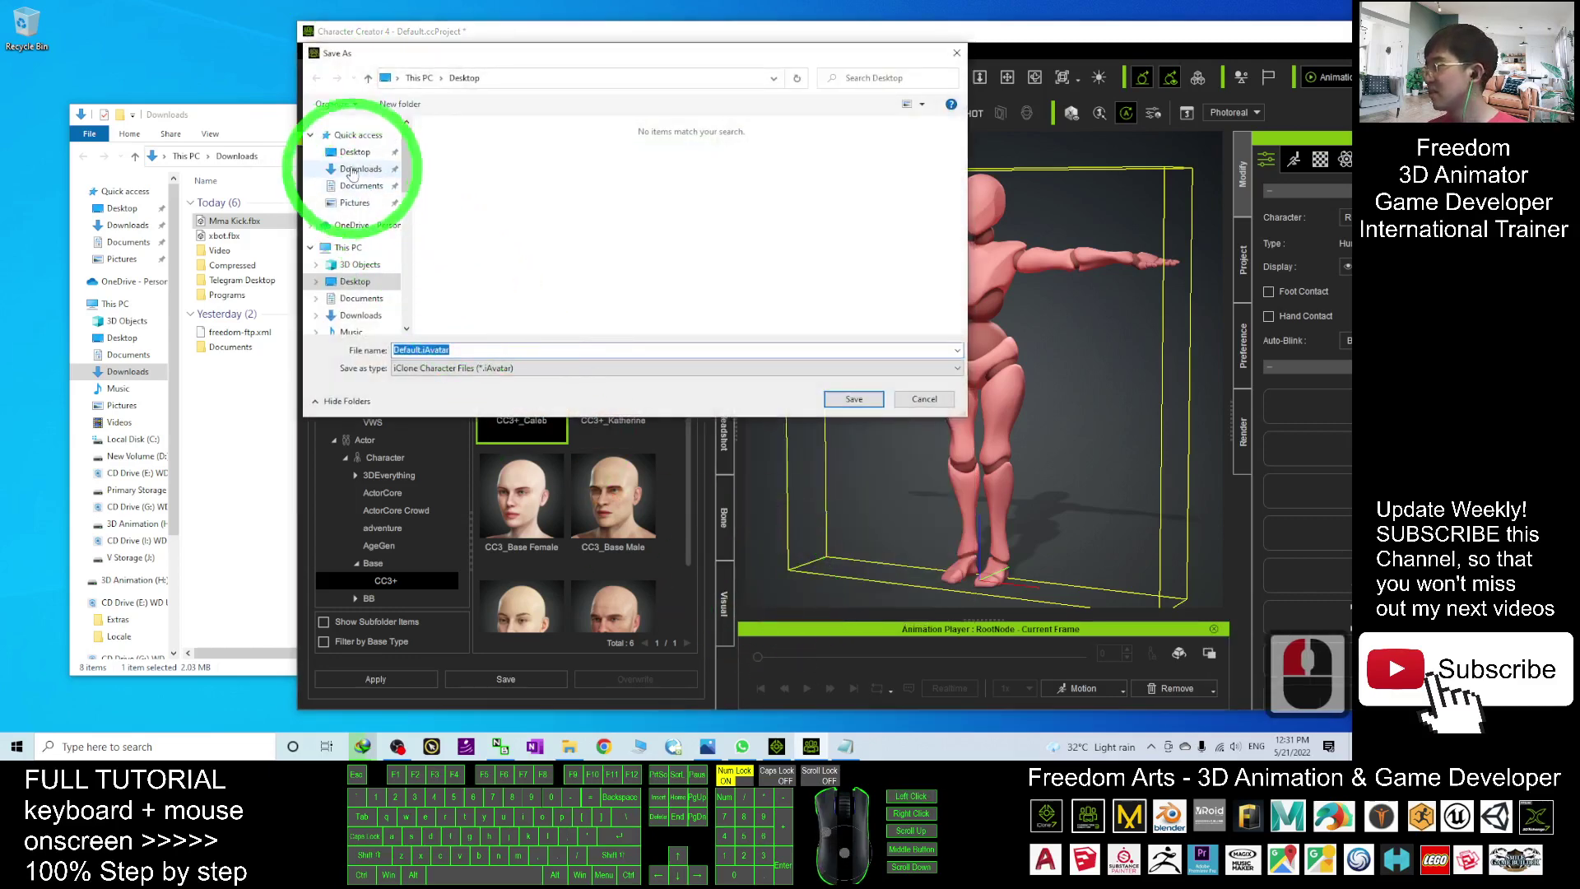
Save the export to the Desktop as 'xbot with MMA kick', then minimize Character Creator
{"action": "left_click", "coordinate": [466, 350]}
{"action": "key", "text": "ctrl+a"}
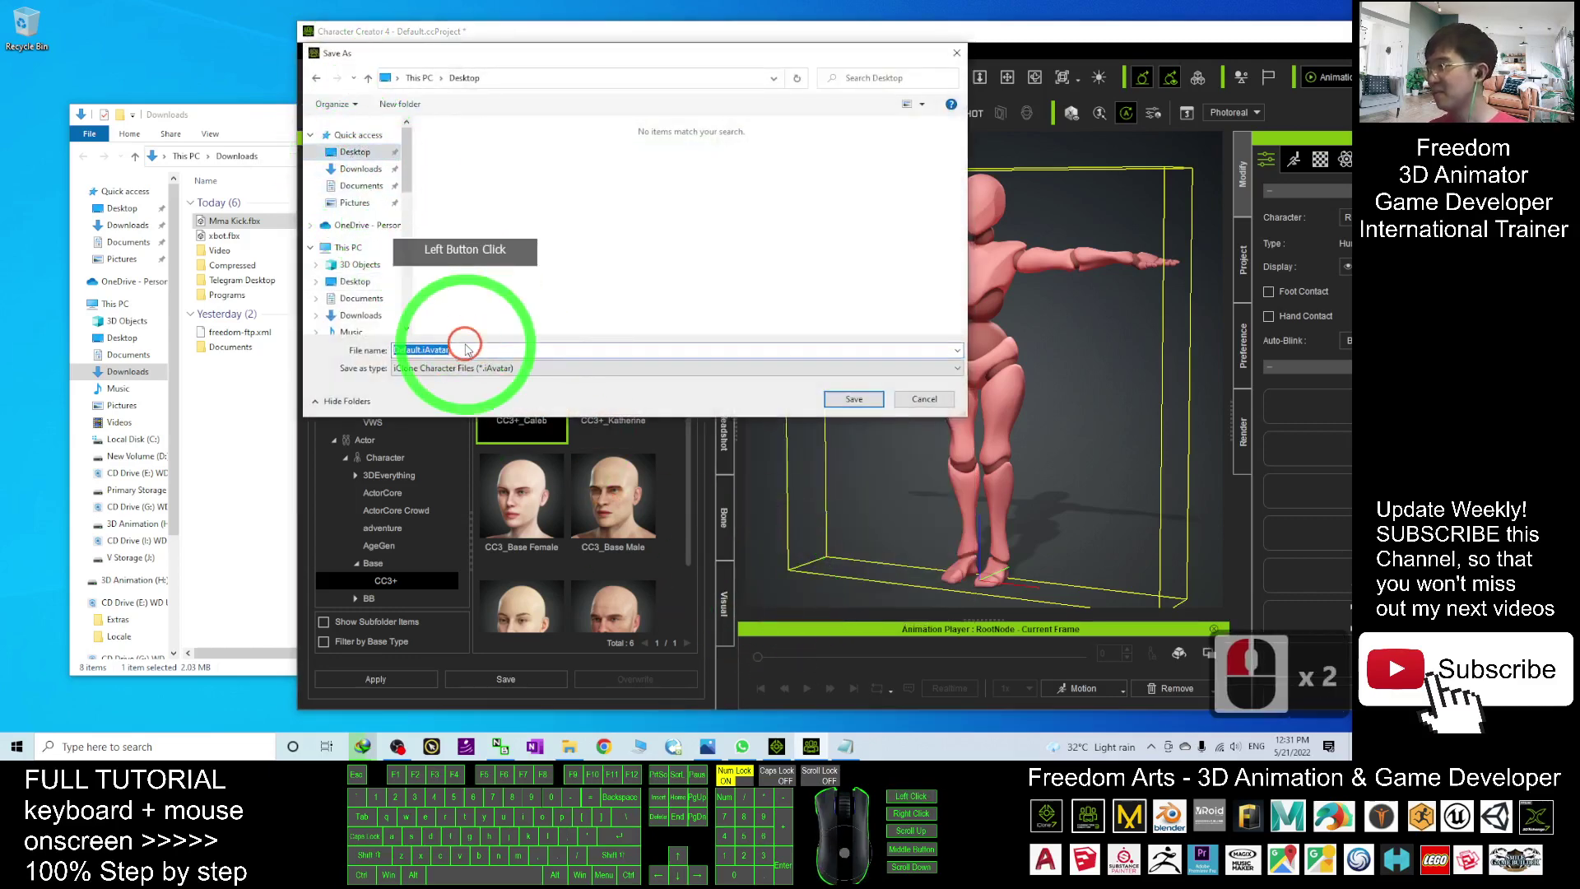
{"action": "type", "text": "x"}
{"action": "key", "text": "BackSpace"}
{"action": "key", "text": "BackSpace"}
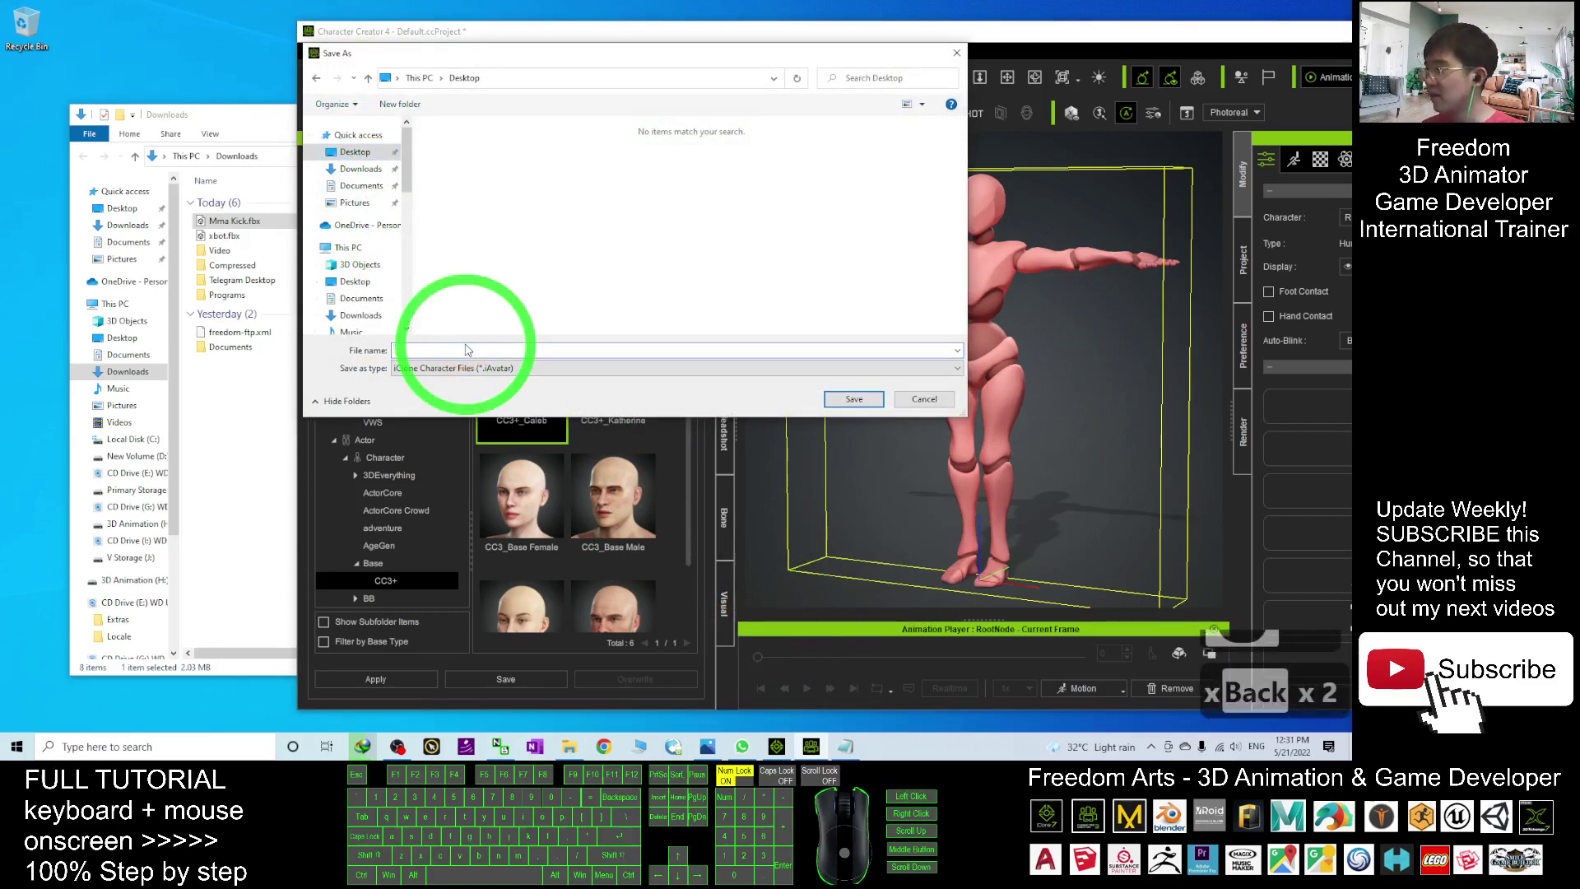
{"action": "type", "text": "xbot wit"}
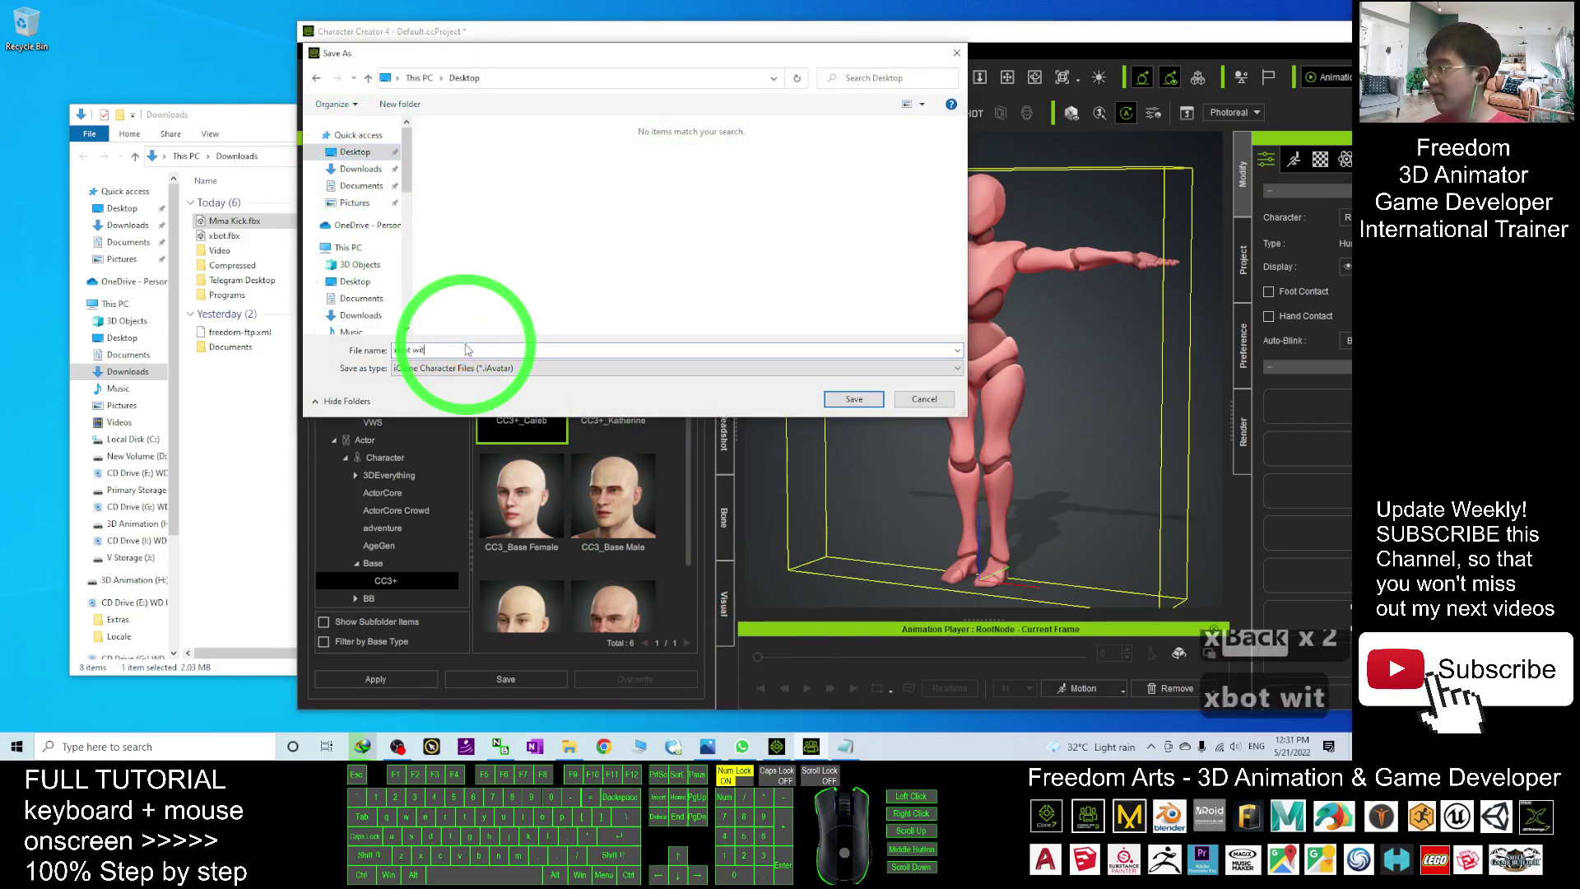
{"action": "type", "text": "h MMA kick"}
{"action": "left_click", "coordinate": [855, 399]}
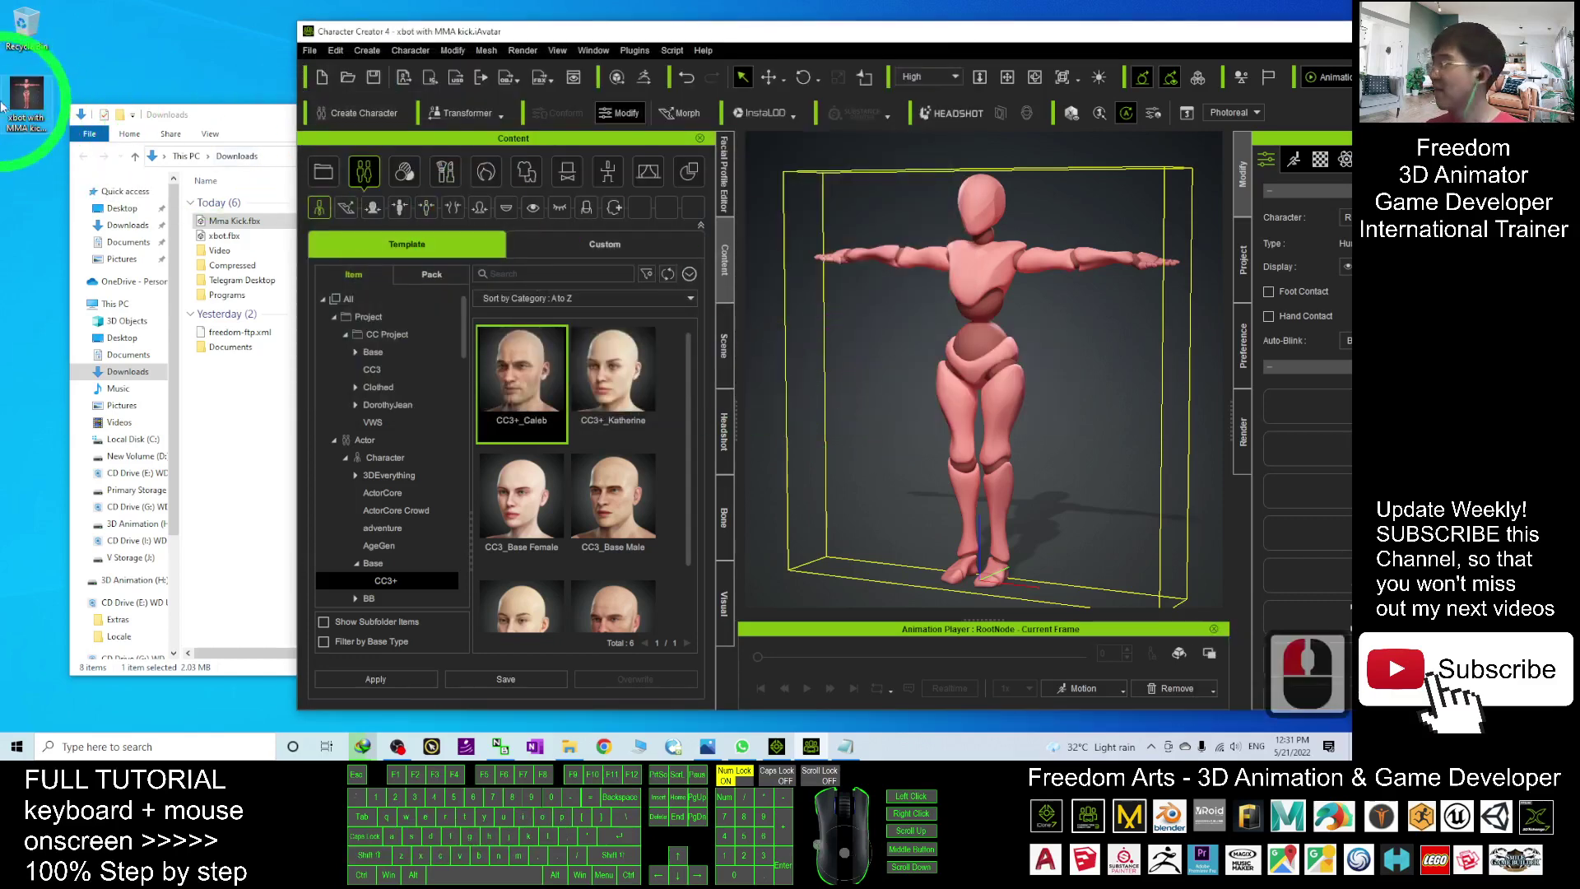
{"action": "double_click", "coordinate": [1140, 36]}
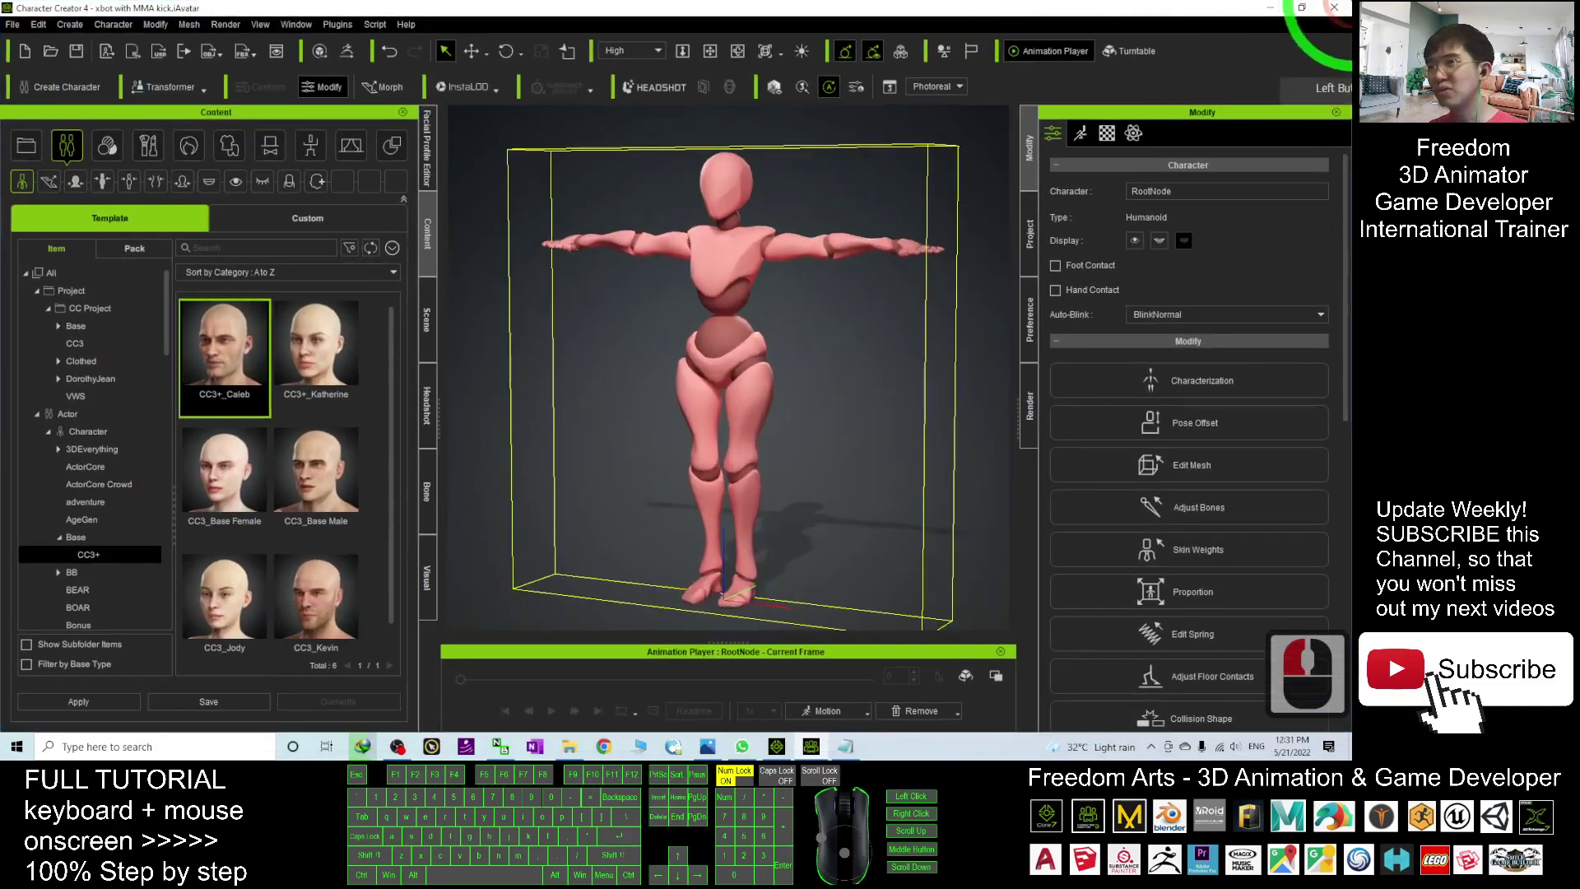
{"action": "left_click", "coordinate": [1486, 10]}
Bring up iClone 8 and drag the xbot with MMA kick avatar from the desktop into the scene
{"action": "left_click", "coordinate": [769, 547]}
{"action": "left_click", "coordinate": [530, 122]}
{"action": "left_click", "coordinate": [769, 745]}
{"action": "mouse_move", "coordinate": [695, 10]}
{"action": "left_mouse_down"}
{"action": "mouse_move", "coordinate": [849, 90]}
{"action": "mouse_move", "coordinate": [707, 10]}
{"action": "left_mouse_up"}
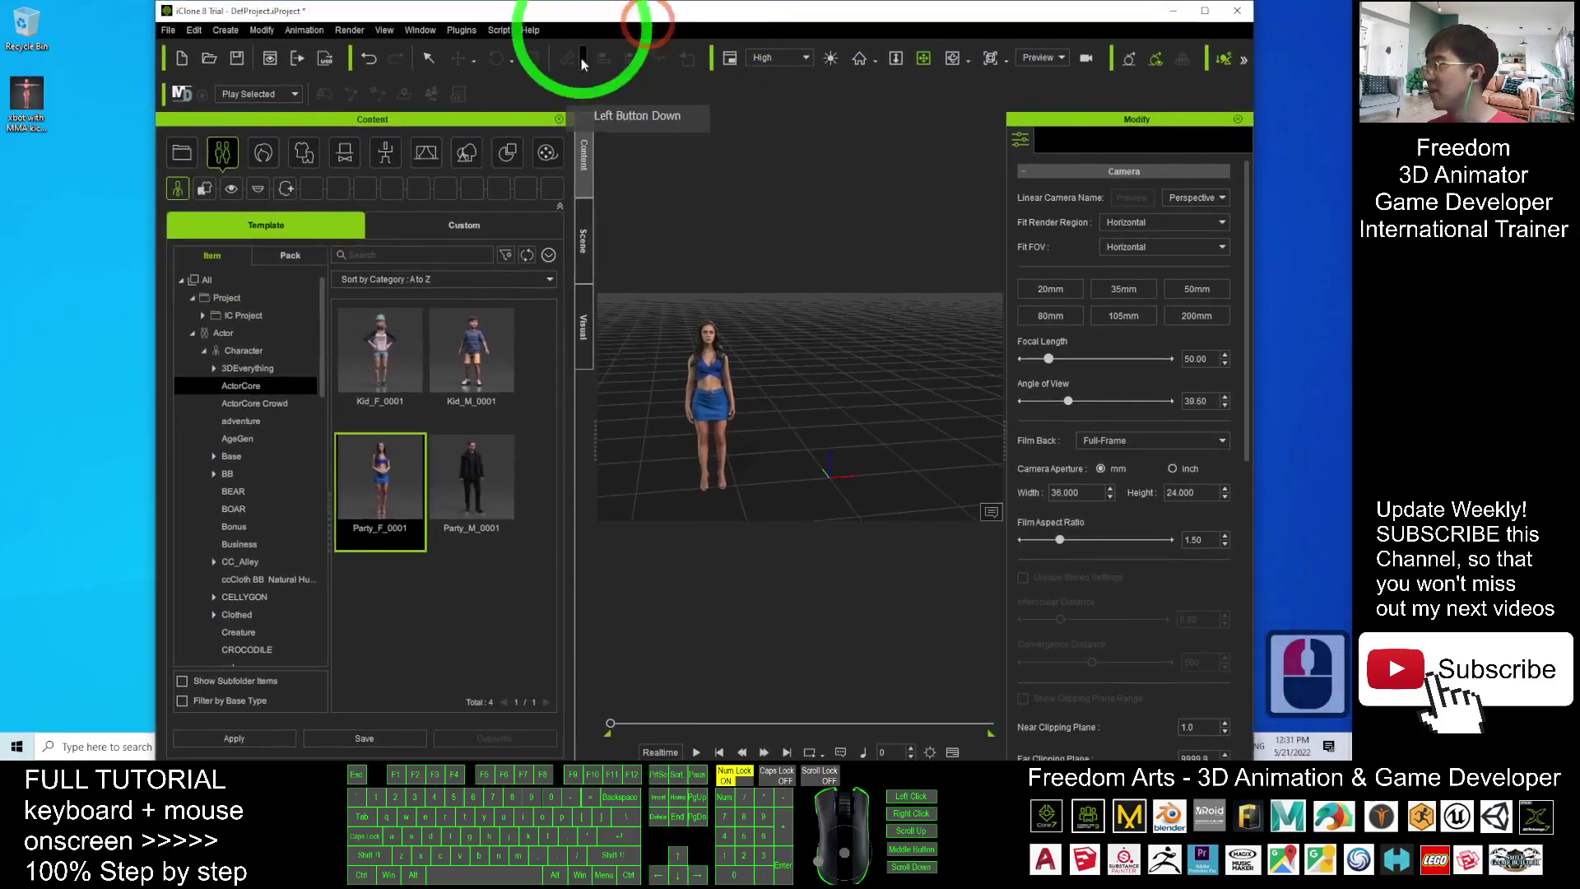
{"action": "left_click", "coordinate": [18, 136]}
{"action": "left_click_drag", "start_coordinate": [18, 136], "coordinate": [912, 445]}
Make the xbot perform Mma Kick_mixamo.com, rewind to the first frame, and maximize iClone
{"action": "right_click", "coordinate": [921, 360]}
{"action": "left_click", "coordinate": [988, 501]}
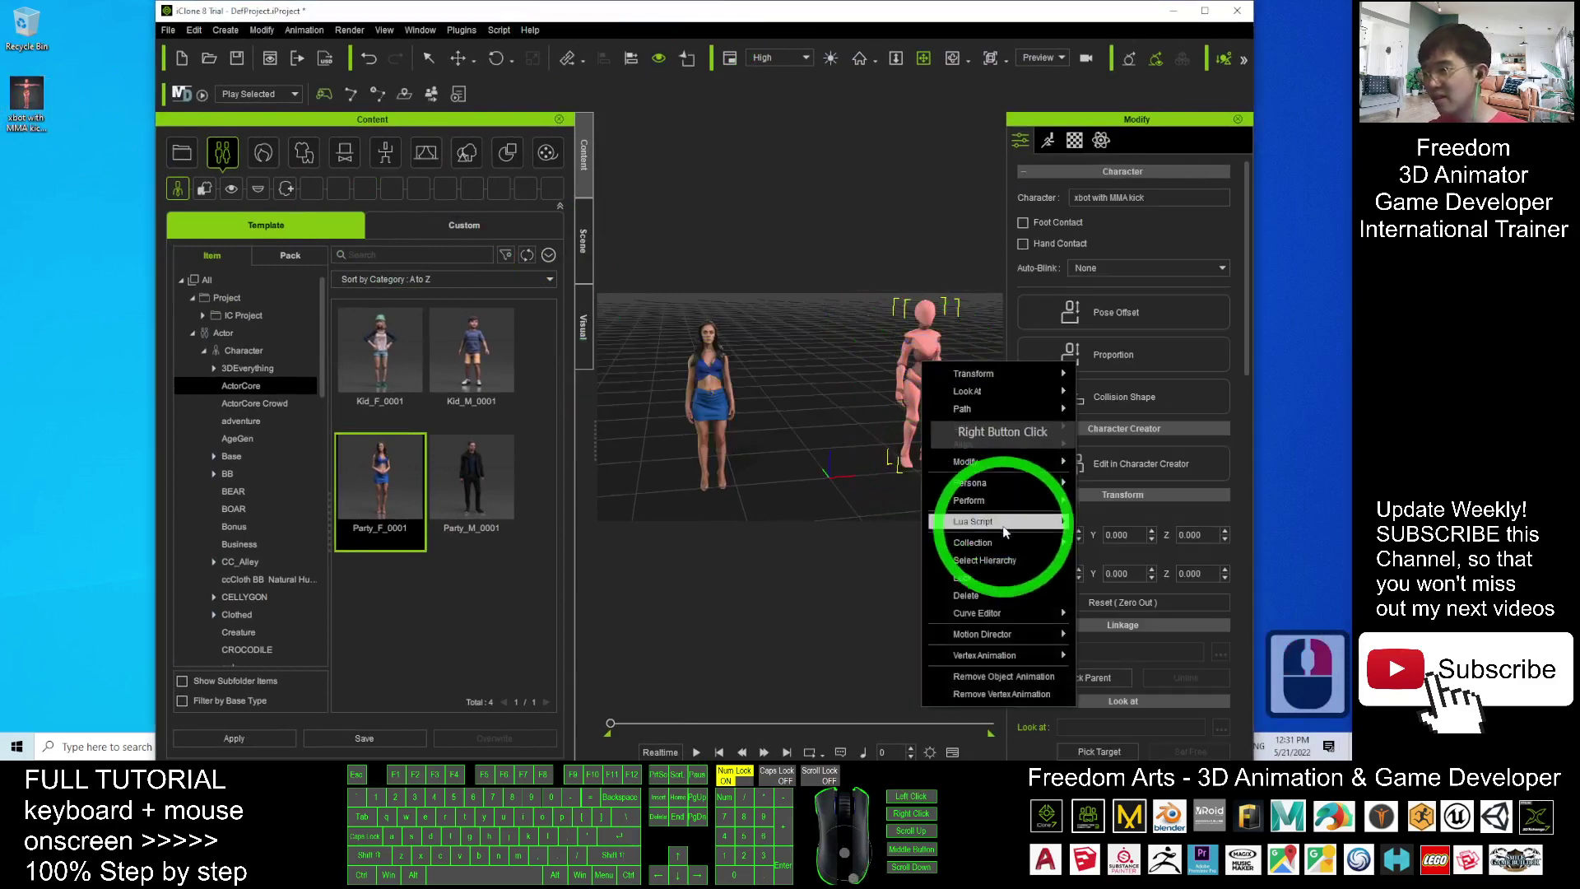
{"action": "left_click", "coordinate": [1160, 522]}
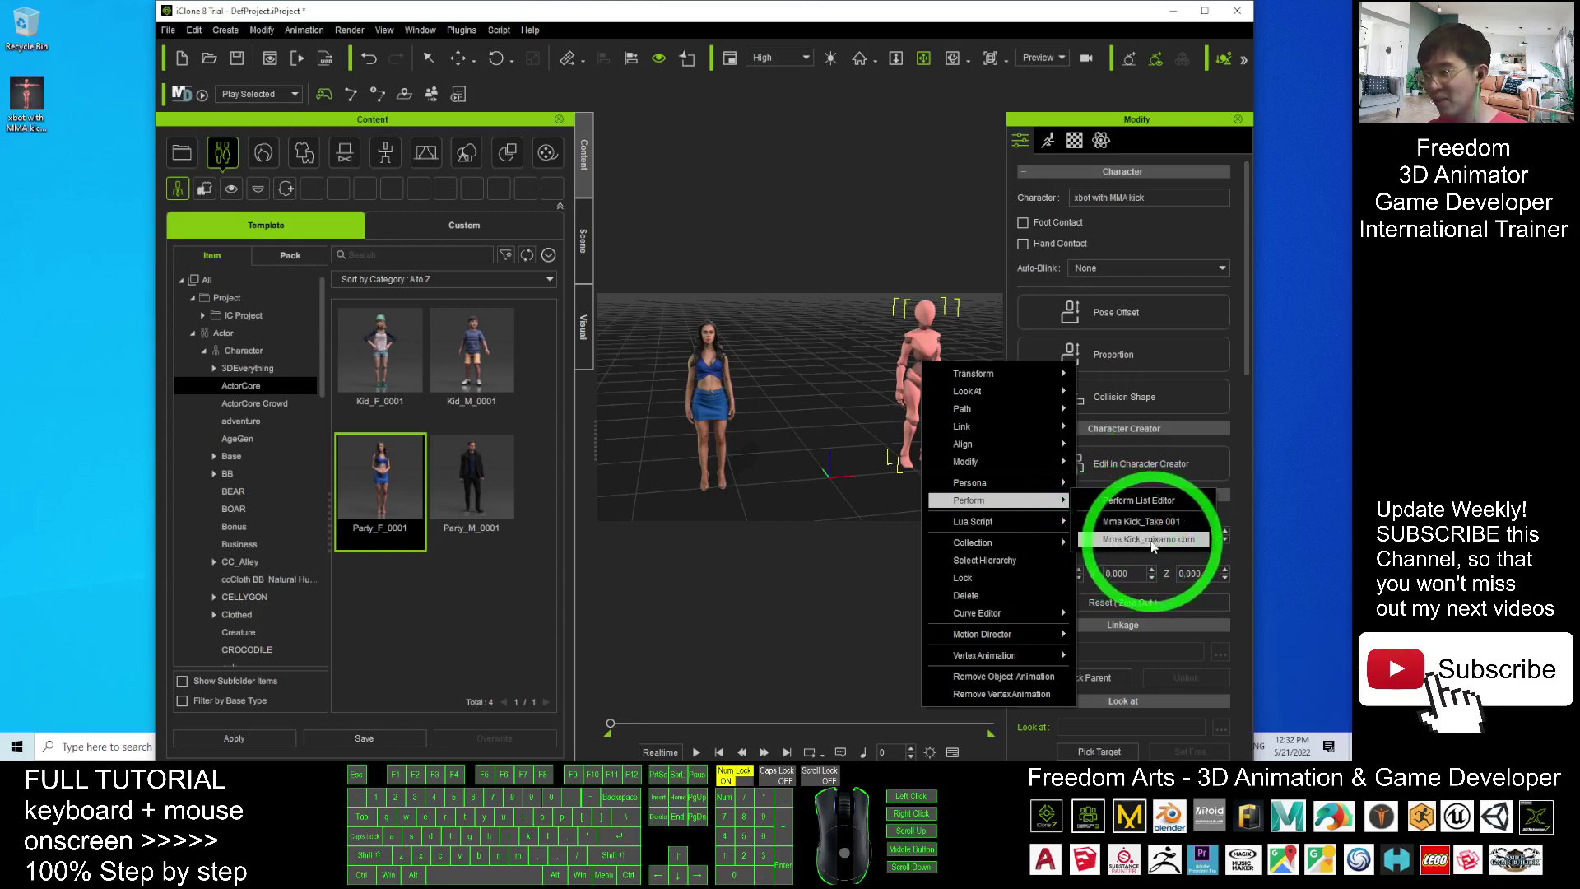
{"action": "left_click", "coordinate": [1146, 542]}
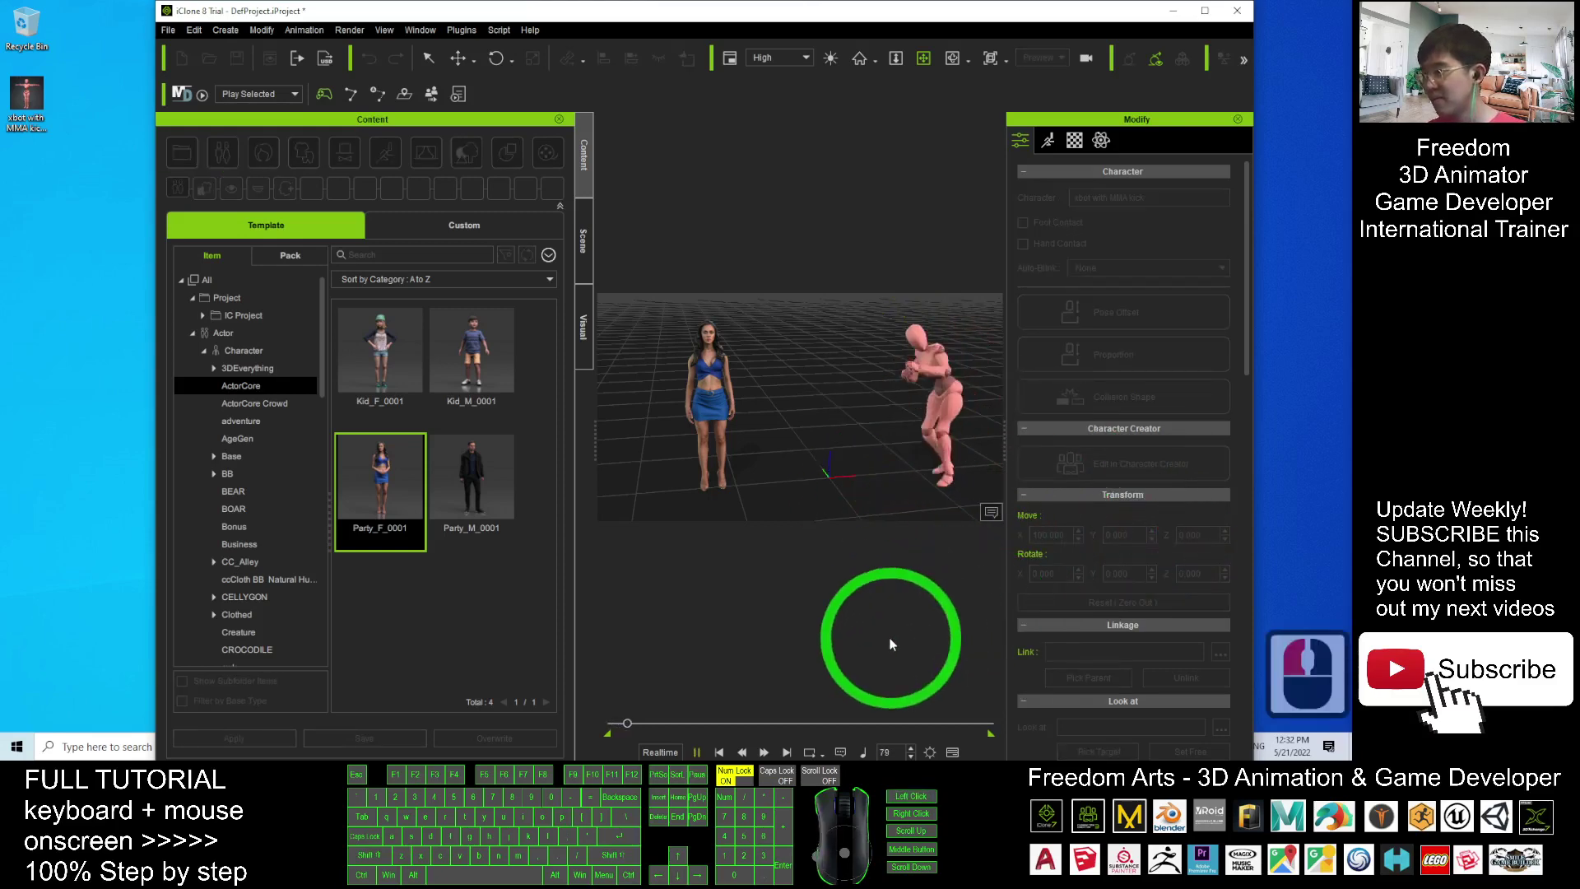
{"action": "left_click", "coordinate": [720, 751]}
{"action": "double_click", "coordinate": [922, 11]}
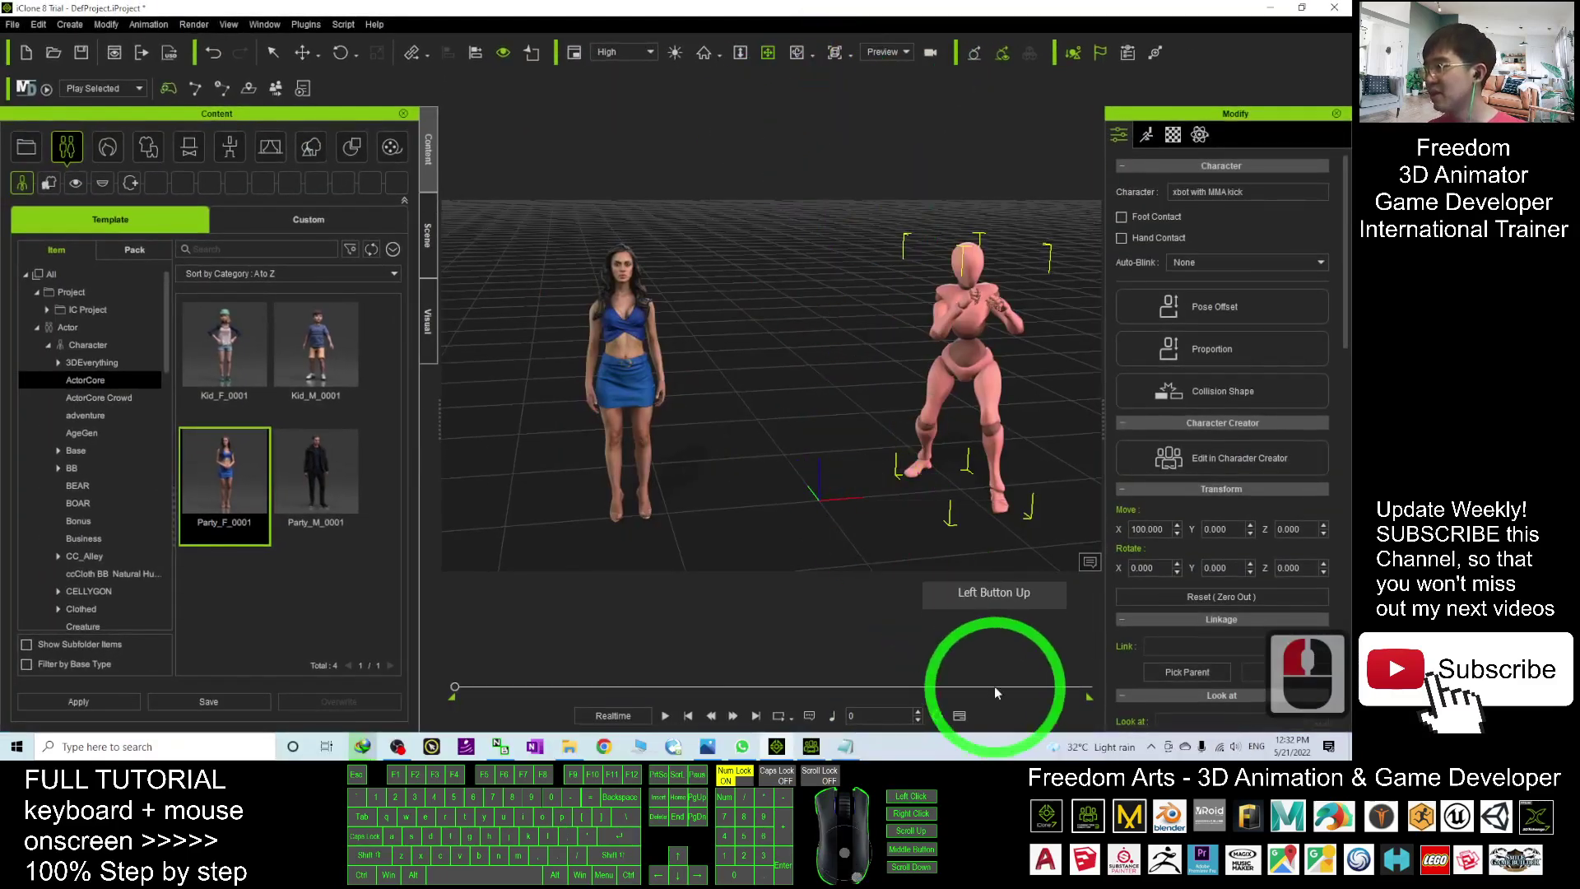
Show the Timeline and select the xbot's Mma Kick motion clip
{"action": "left_click", "coordinate": [959, 716]}
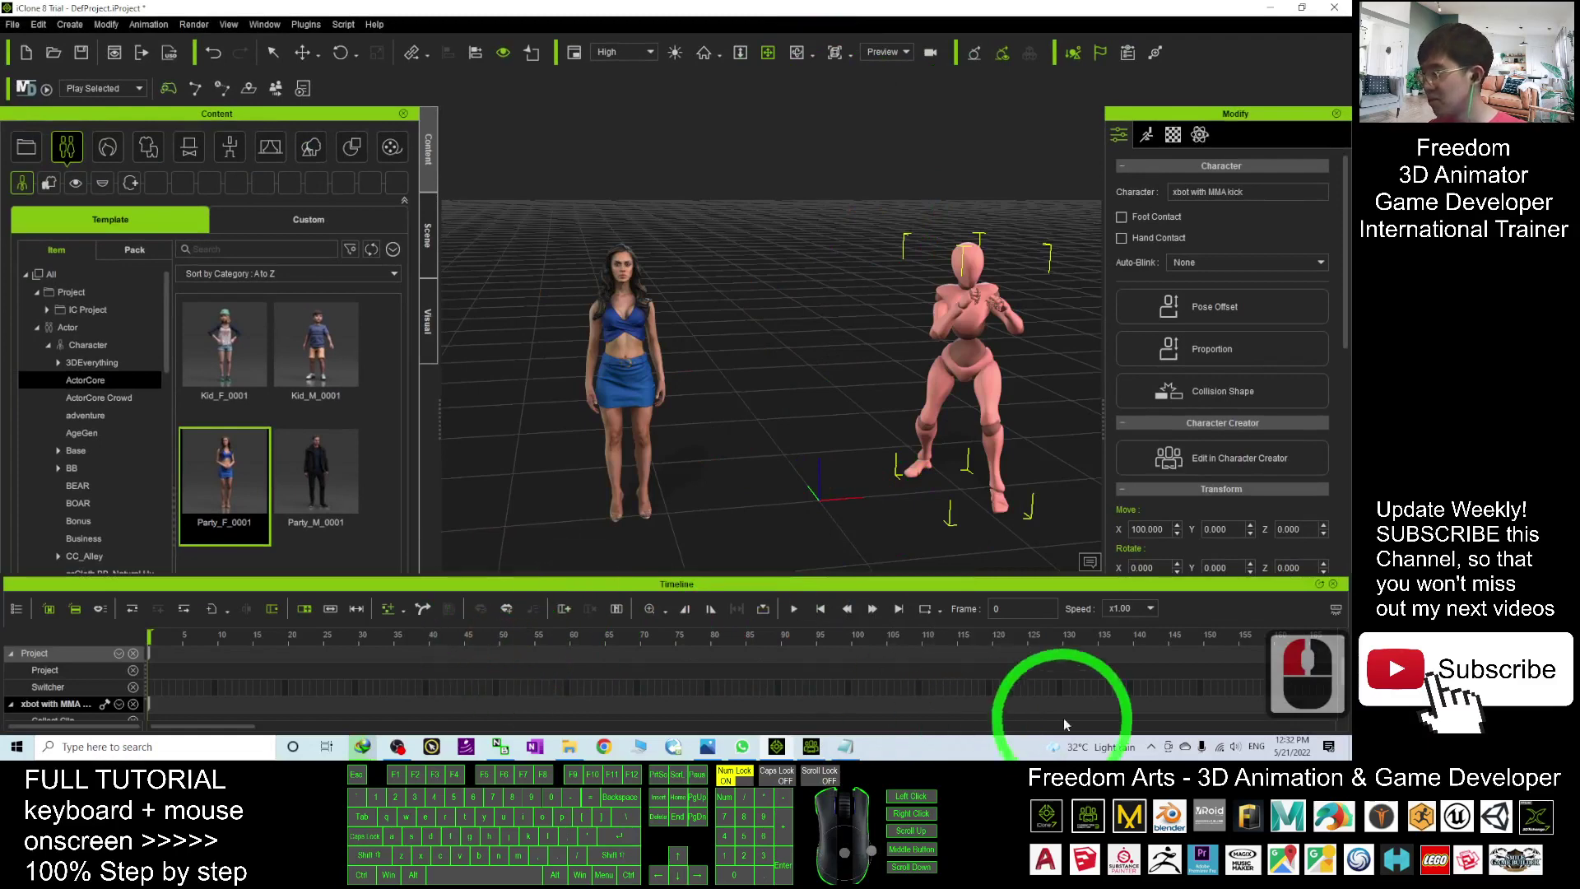
{"action": "scroll", "coordinate": [1065, 683], "scroll_direction": "down", "scroll_amount": 4}
{"action": "scroll", "coordinate": [767, 692], "scroll_direction": "down", "scroll_amount": 5}
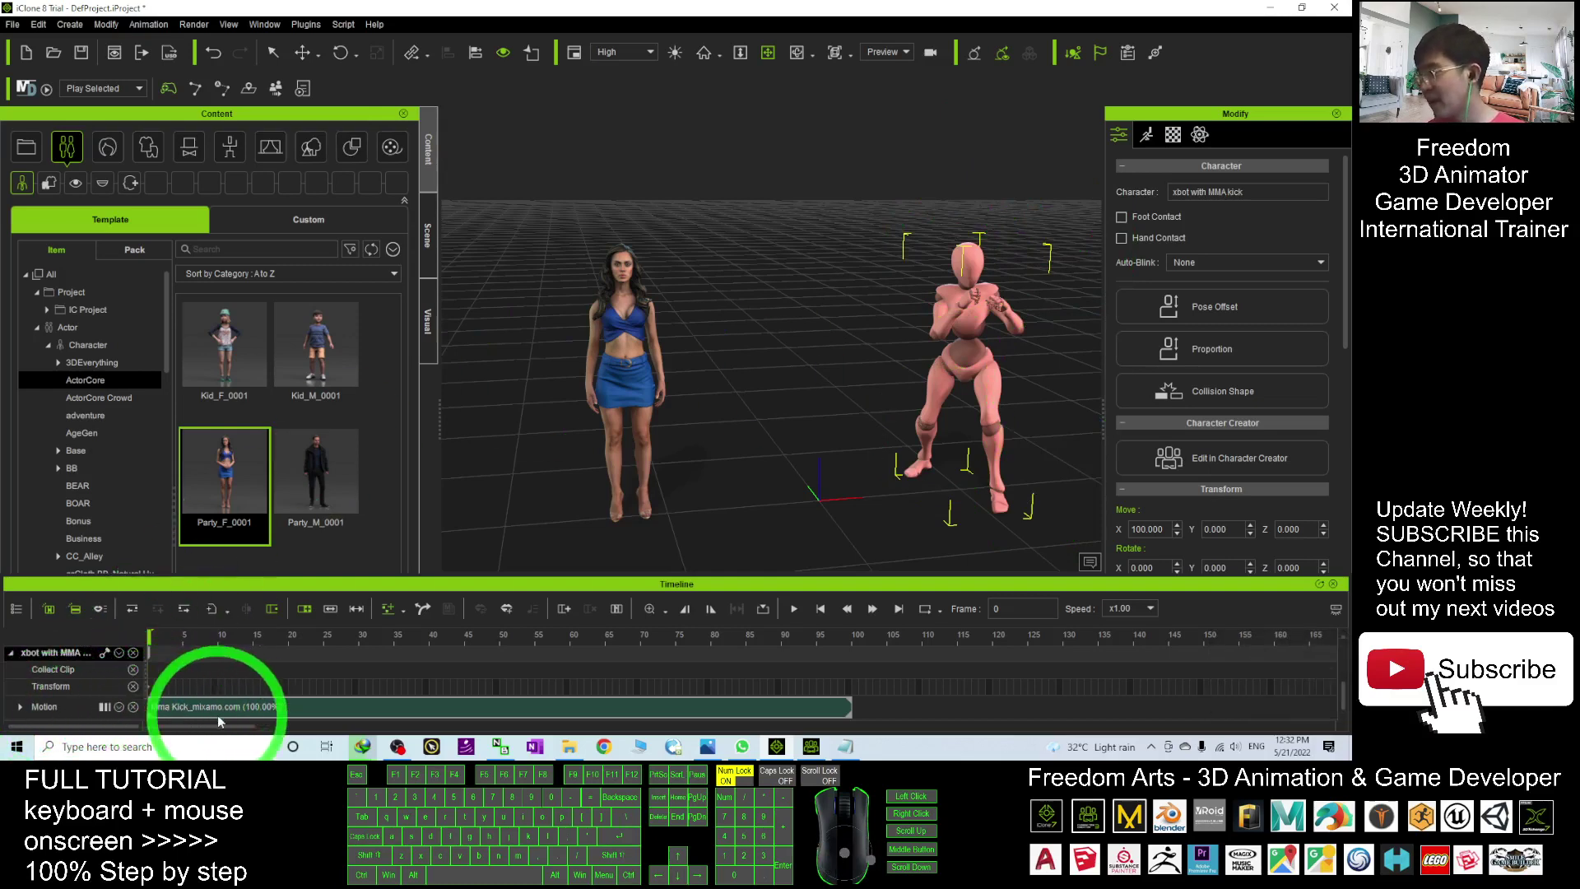
{"action": "left_click", "coordinate": [269, 710]}
Save the Mma Kick clip as a motion file on the Desktop, naming it 'mma kick'
{"action": "right_click", "coordinate": [269, 708]}
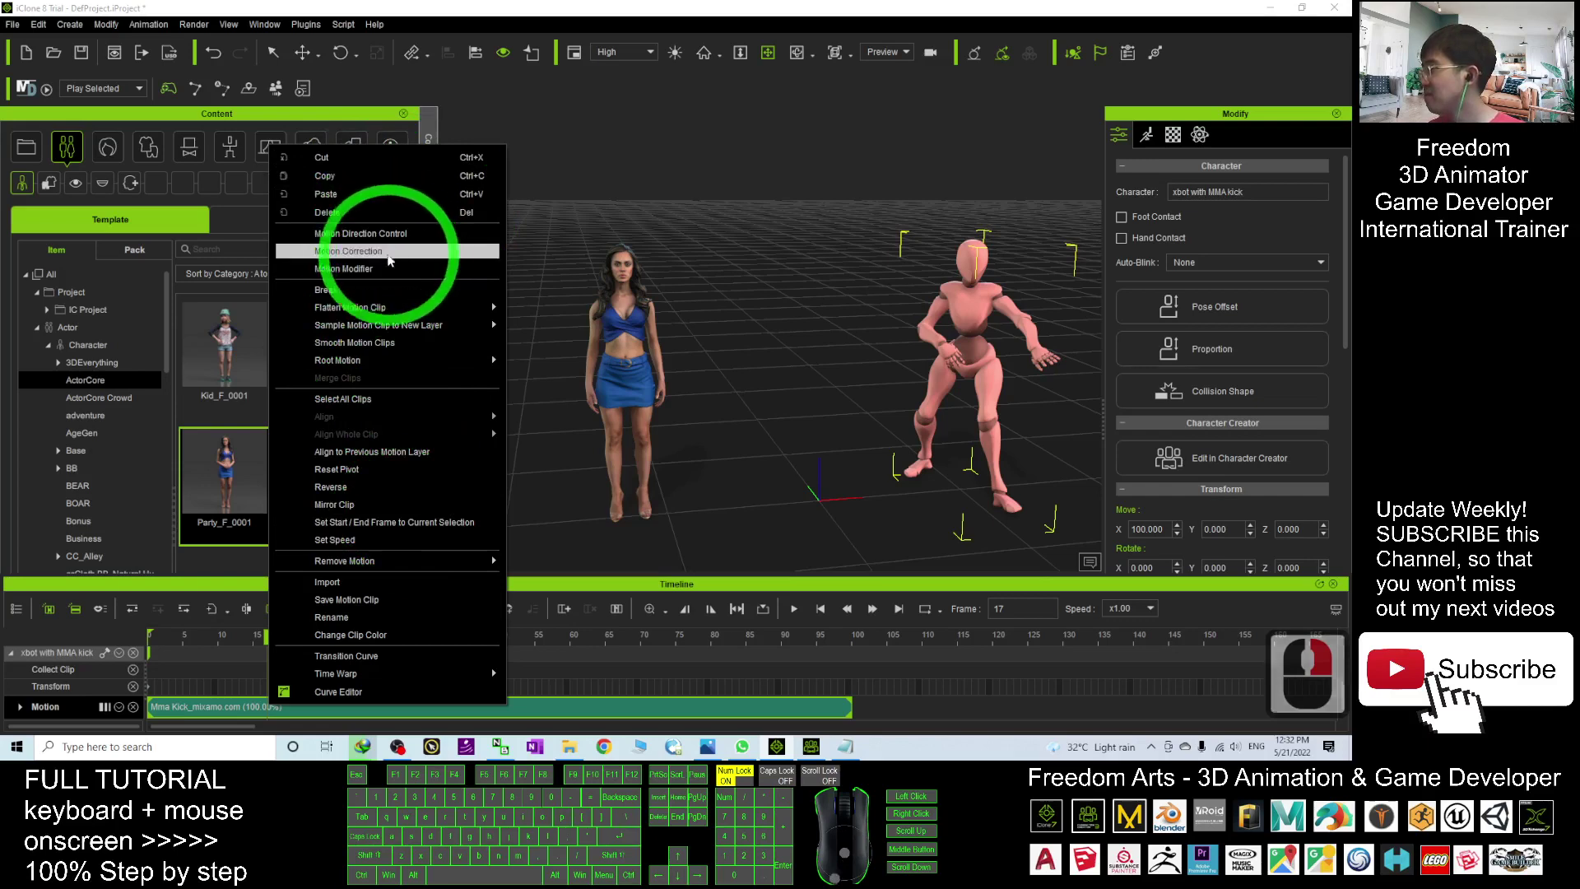
{"action": "mouse_move", "coordinate": [350, 358]}
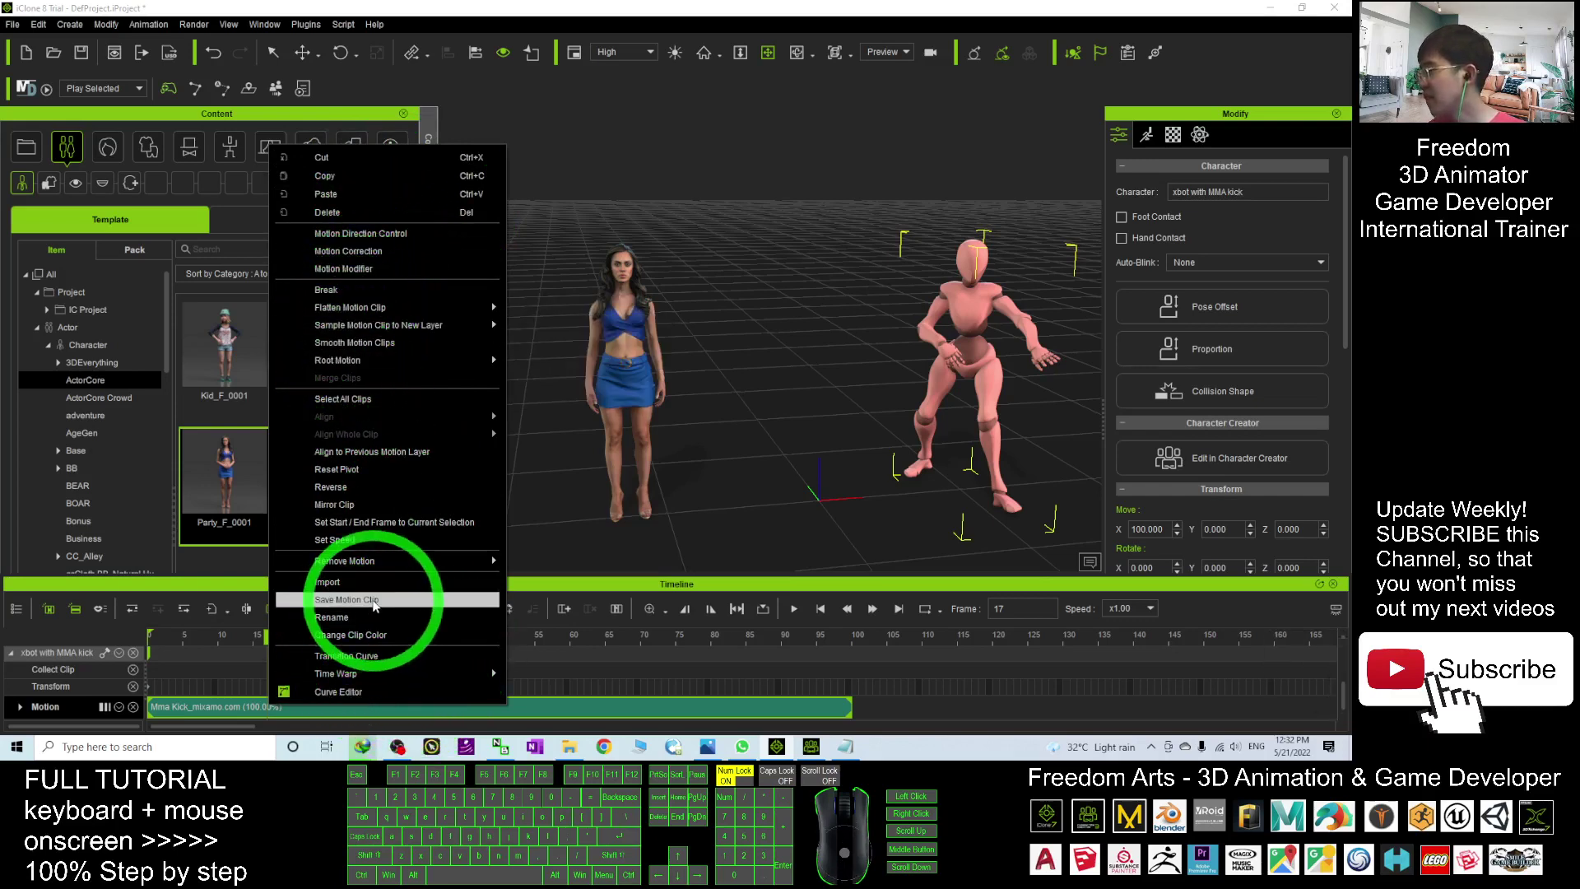
{"action": "left_click", "coordinate": [350, 601]}
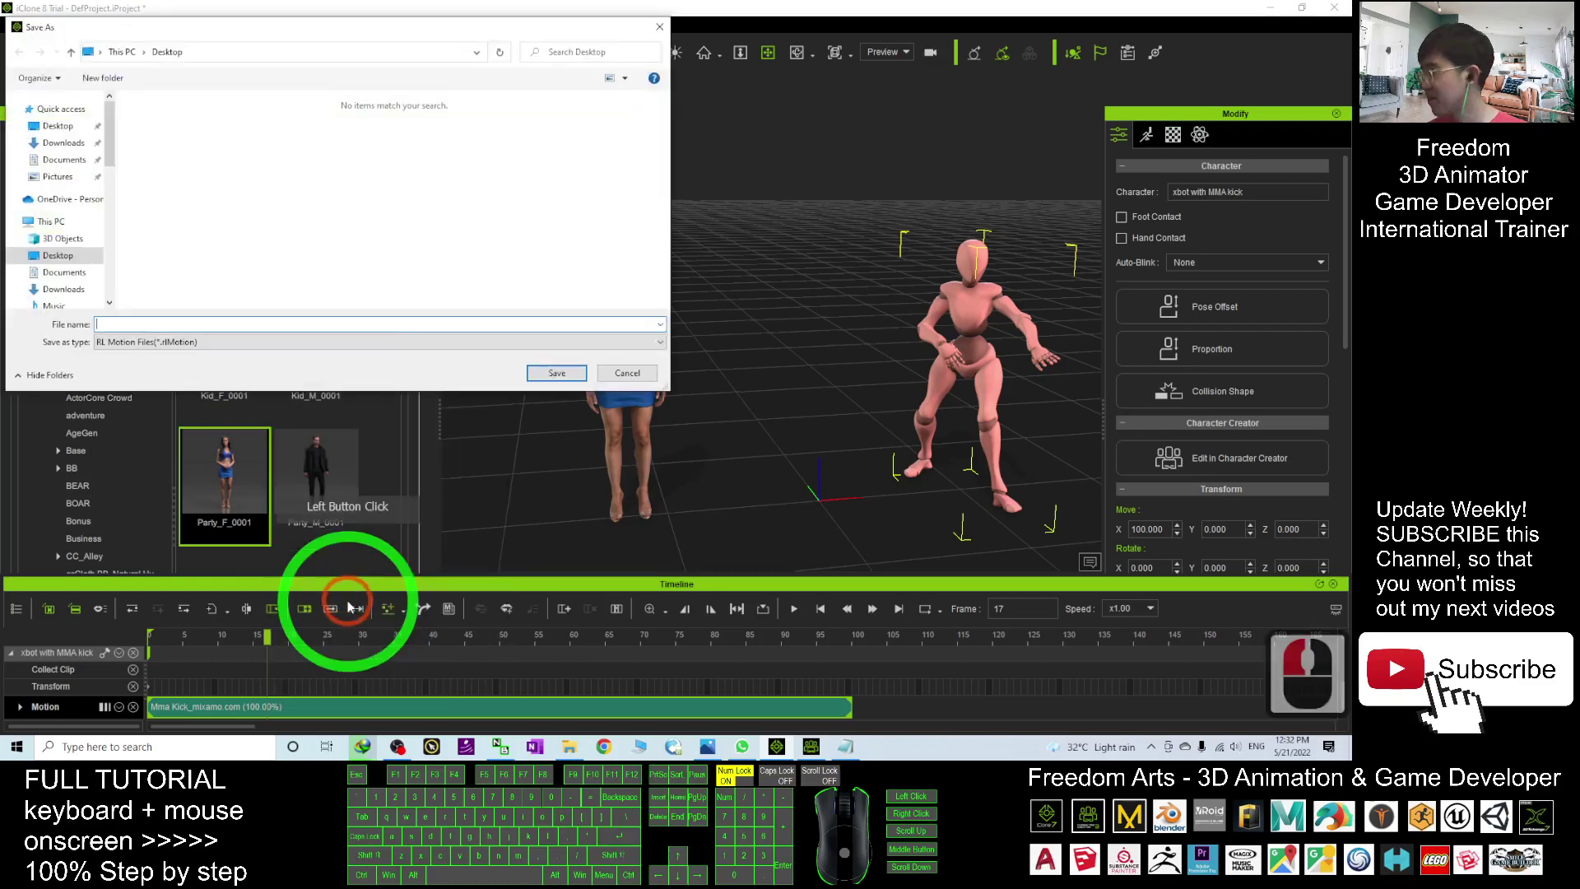
{"action": "left_click", "coordinate": [59, 126]}
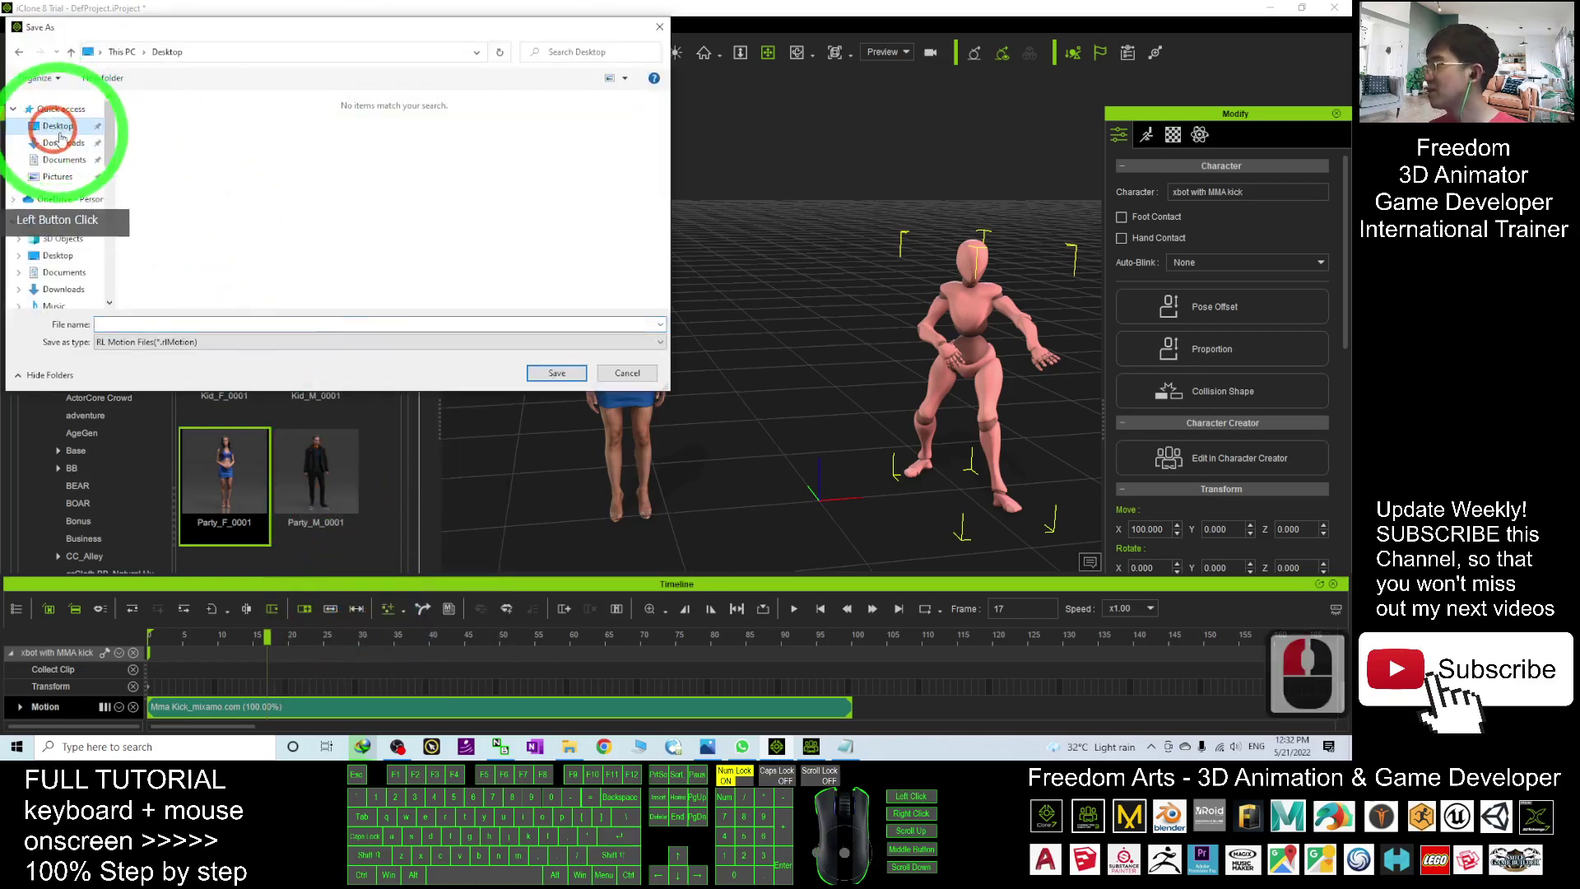
{"action": "left_click", "coordinate": [113, 326]}
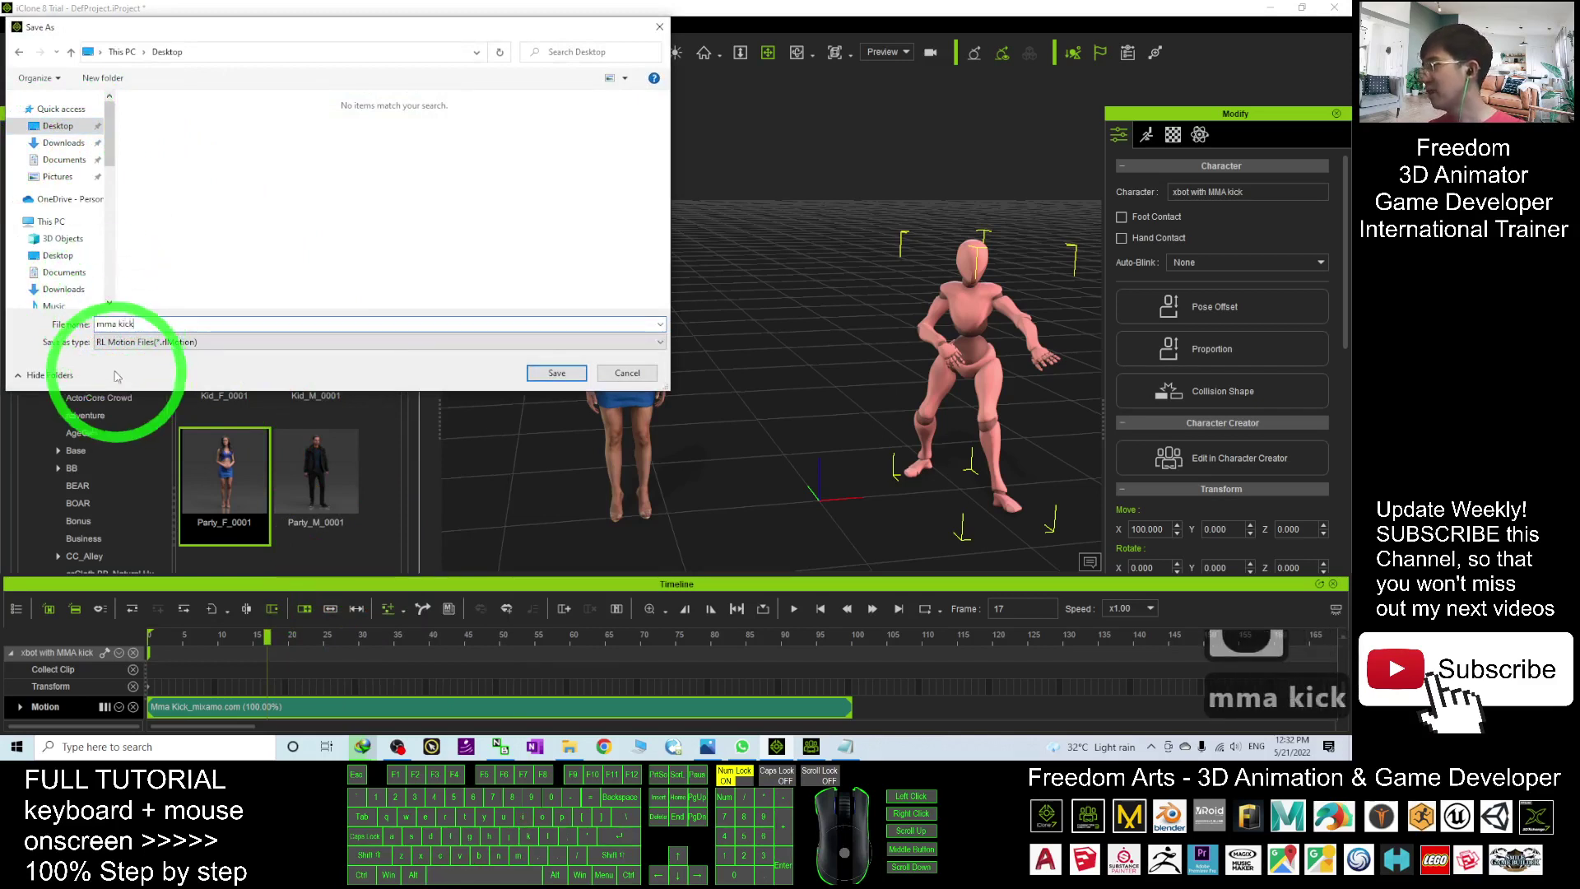
Save the mma kick motion file and delete the xbot character from the scene
{"action": "left_click", "coordinate": [575, 375]}
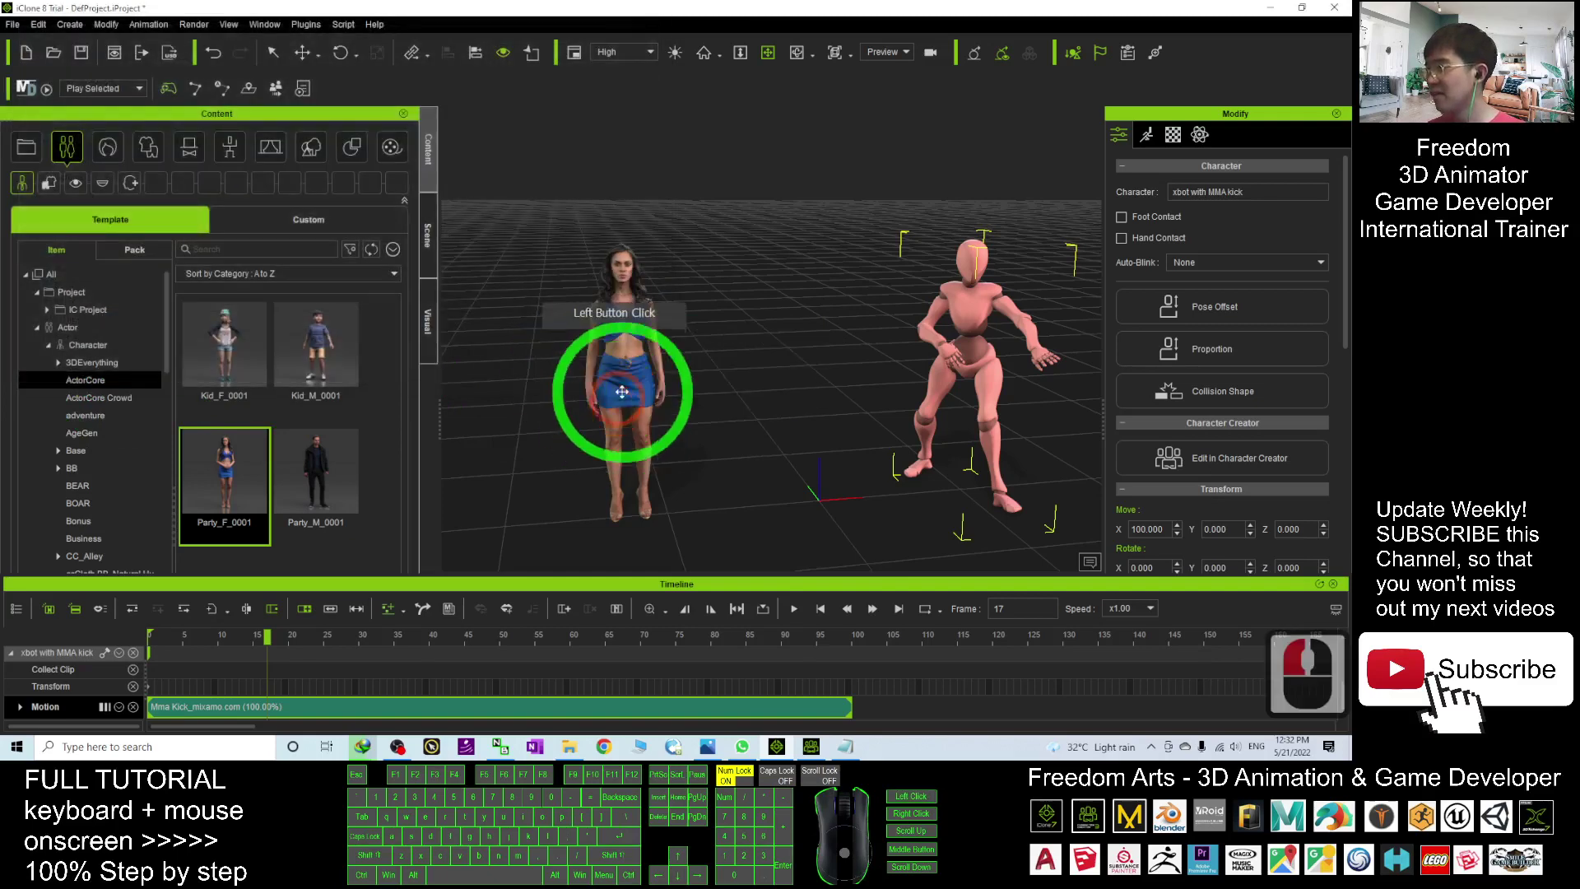
{"action": "double_click", "coordinate": [953, 312]}
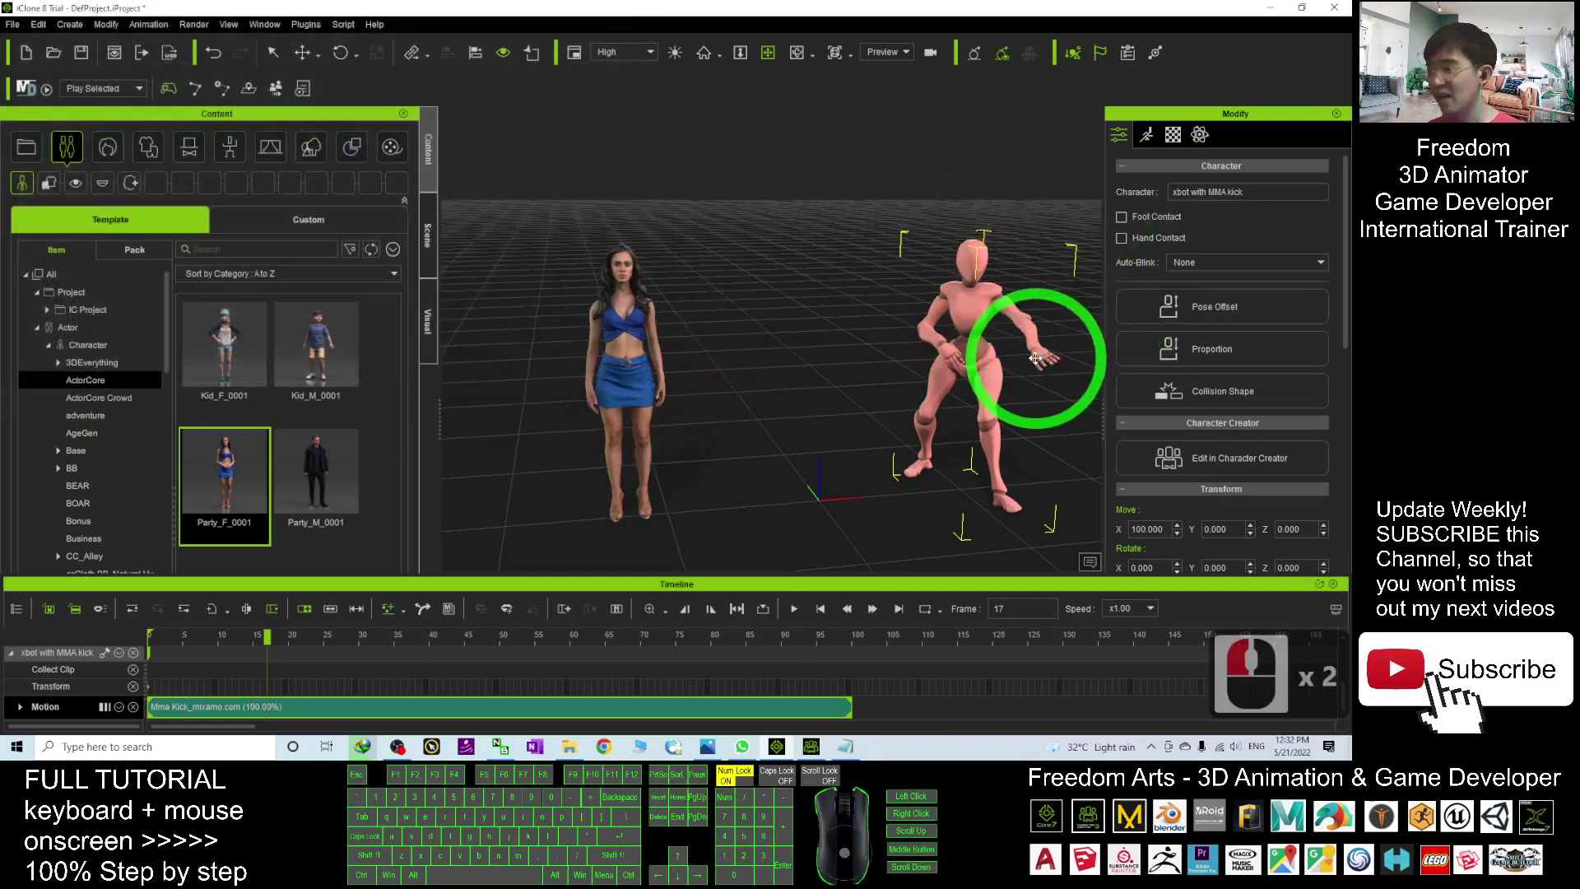
{"action": "key", "text": "Delete"}
Close the Timeline panel and reset playback to frame 0
{"action": "scroll", "coordinate": [928, 430], "scroll_direction": "down", "scroll_amount": 3}
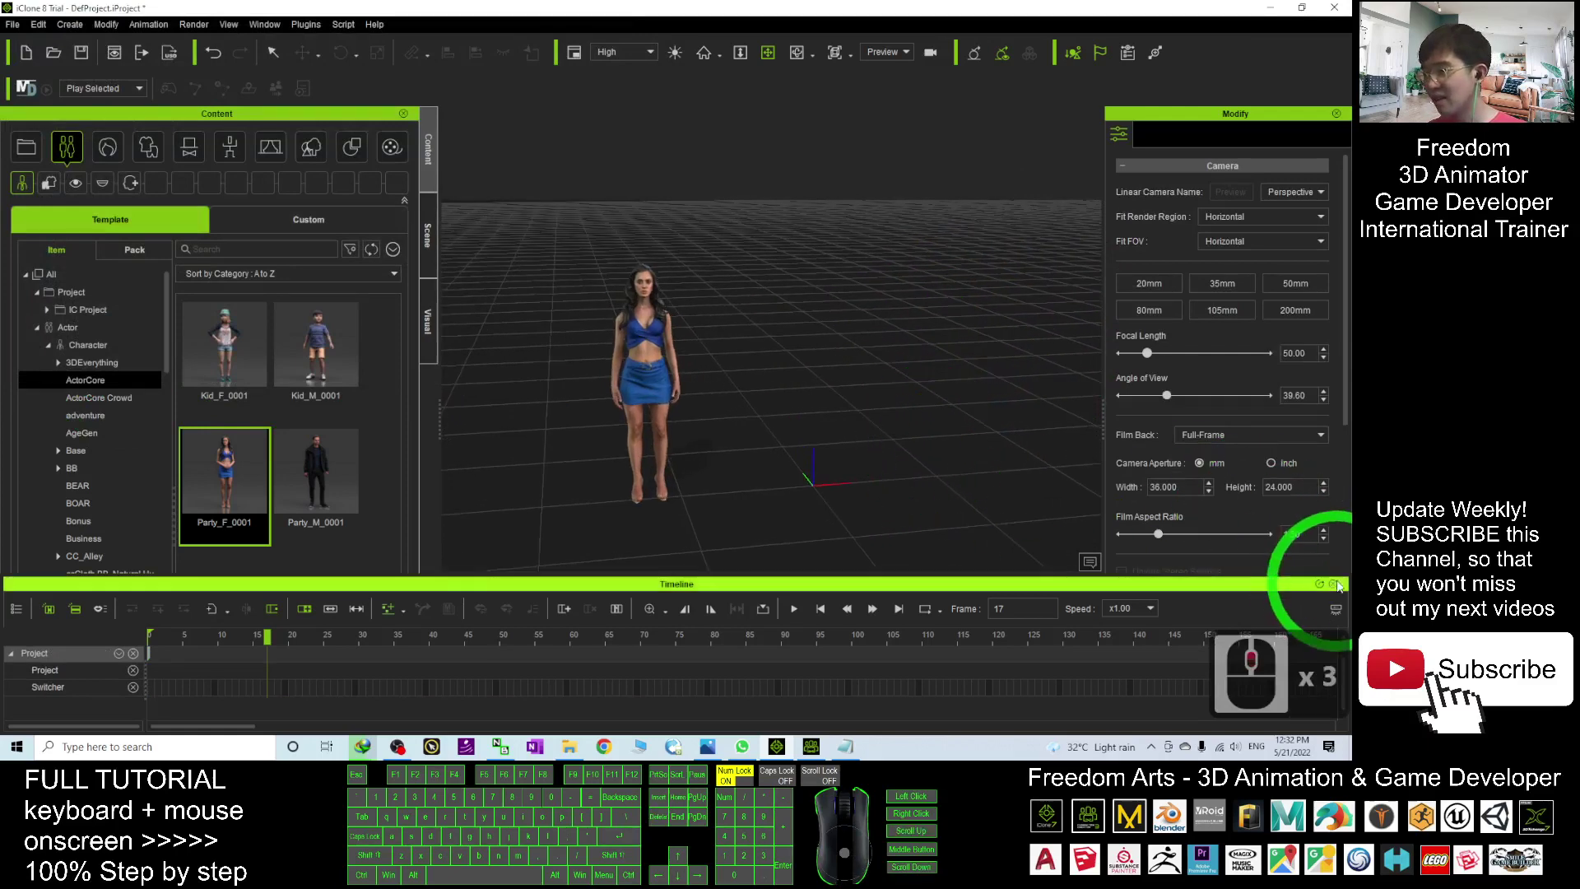
{"action": "left_click", "coordinate": [1333, 584]}
{"action": "left_click", "coordinate": [688, 718]}
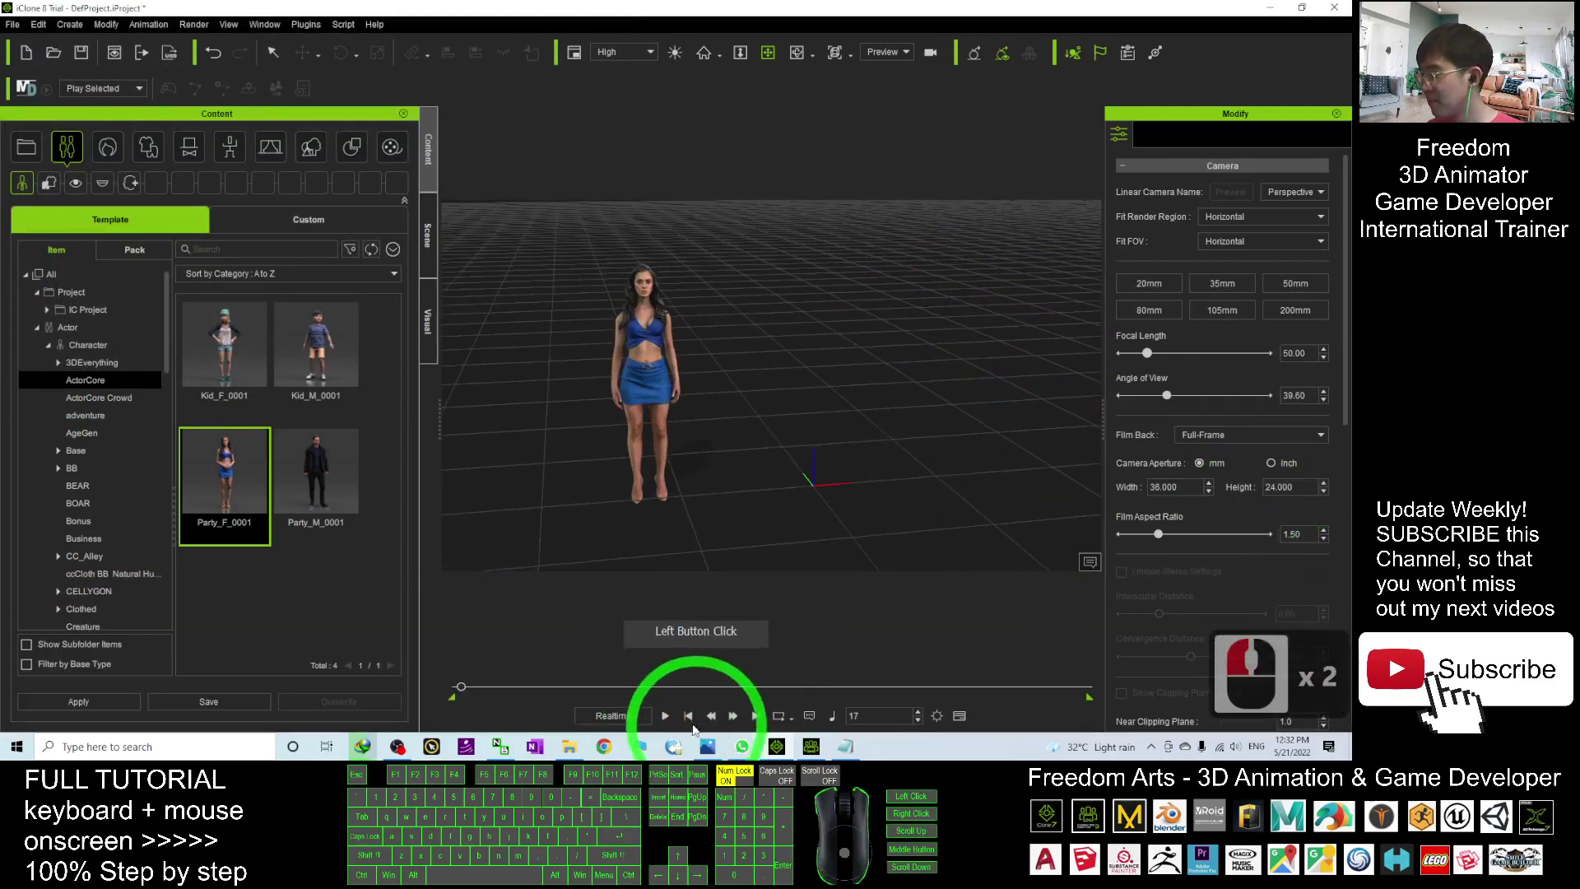
{"action": "left_click", "coordinate": [435, 688]}
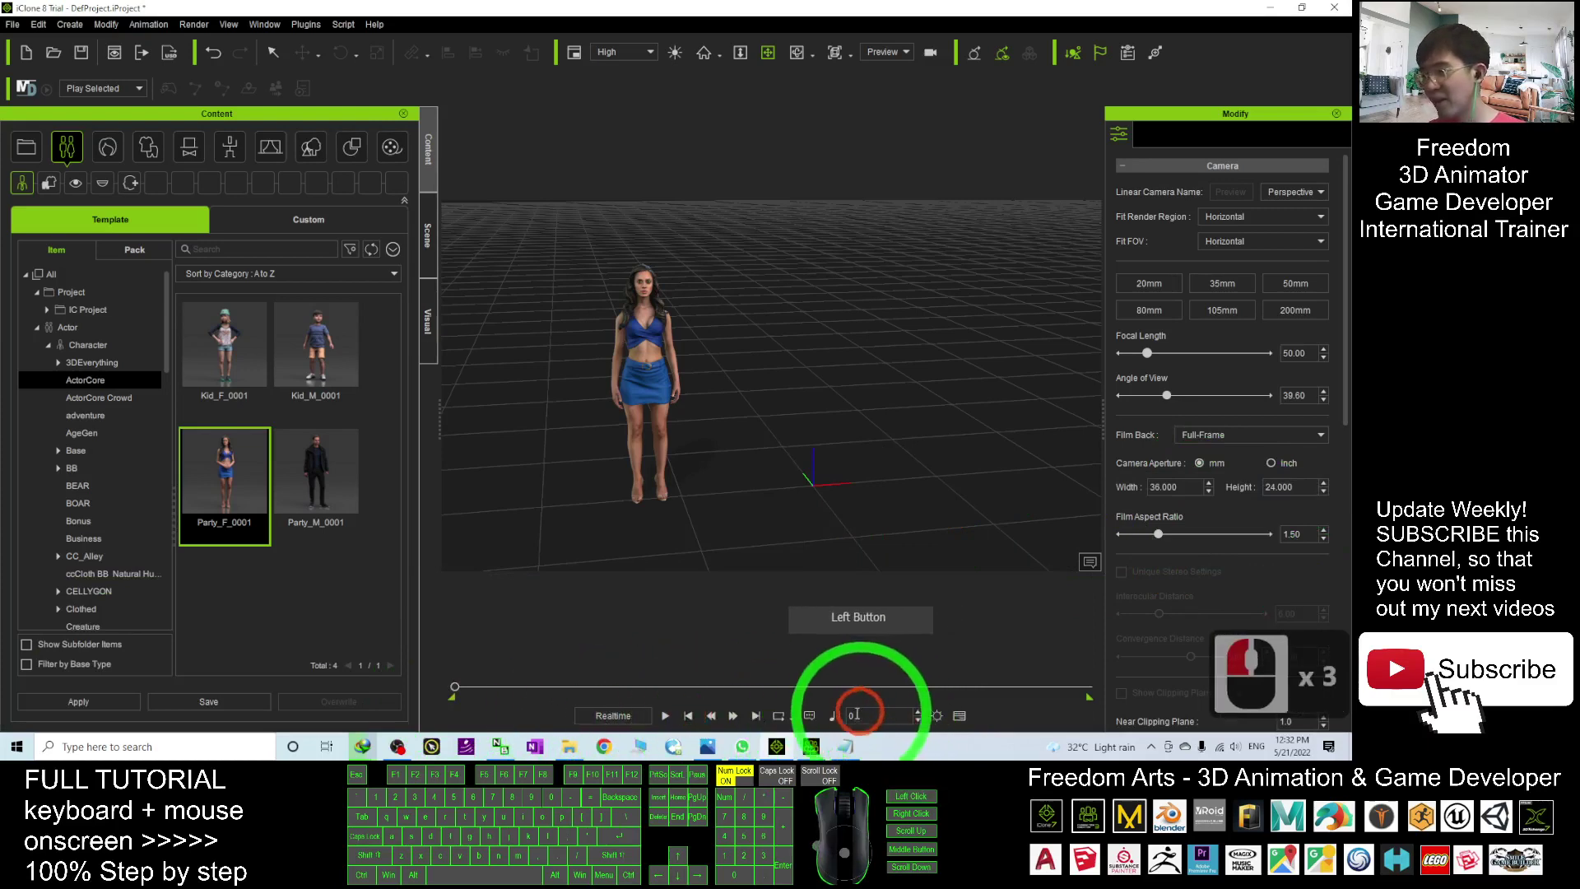
Play back the scene, then shrink iClone to reveal the saved mma kick file on the desktop
{"action": "left_click_drag", "start_coordinate": [839, 12], "coordinate": [790, 28]}
{"action": "left_click", "coordinate": [665, 715]}
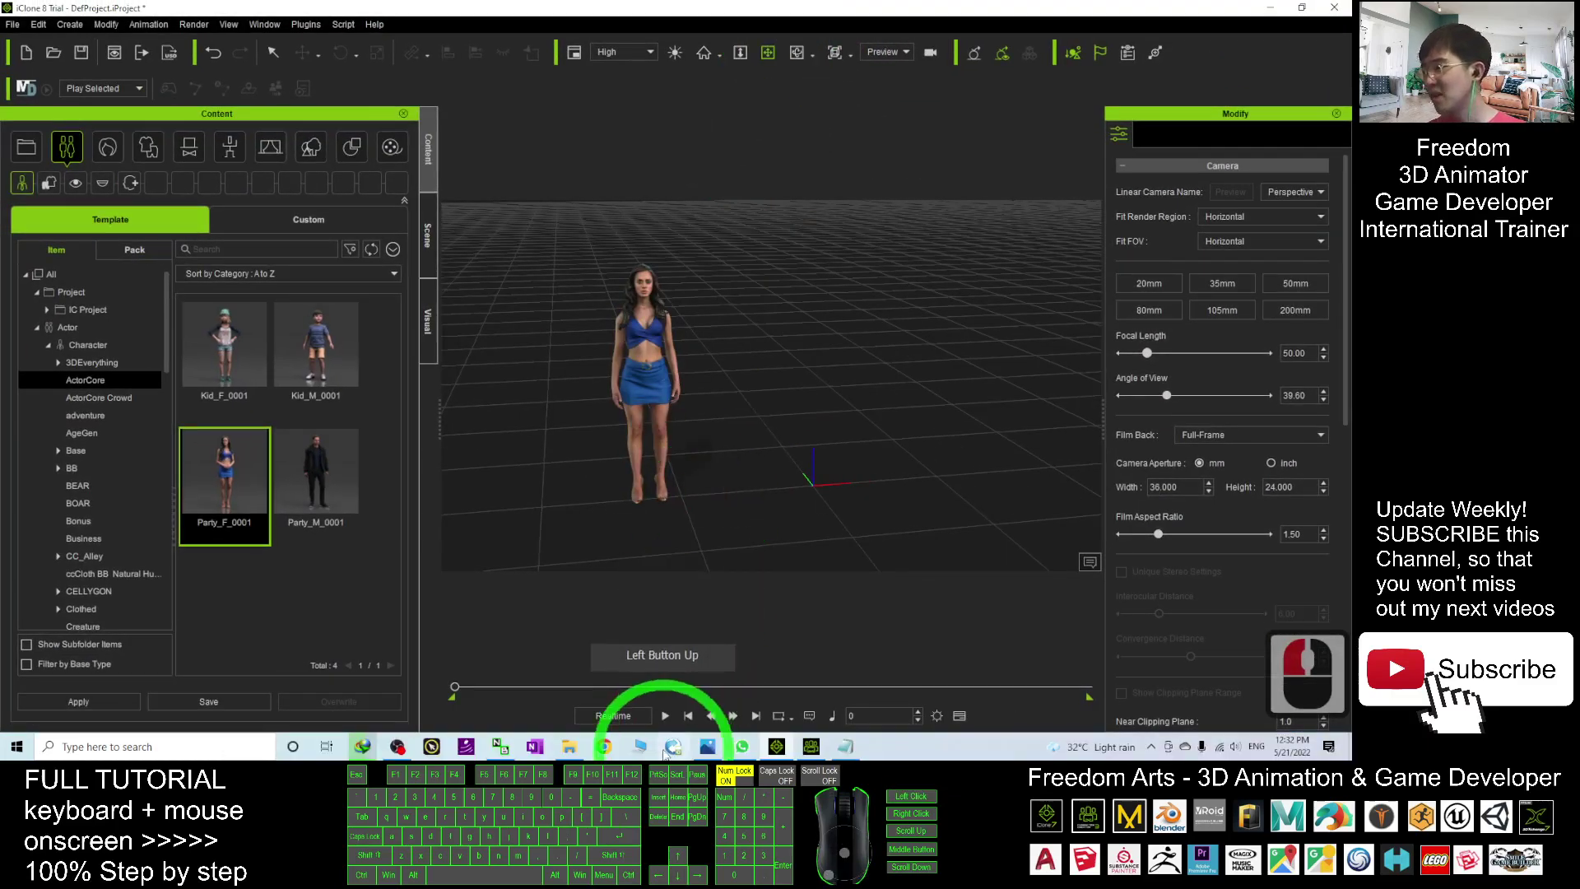
{"action": "left_click", "coordinate": [664, 242]}
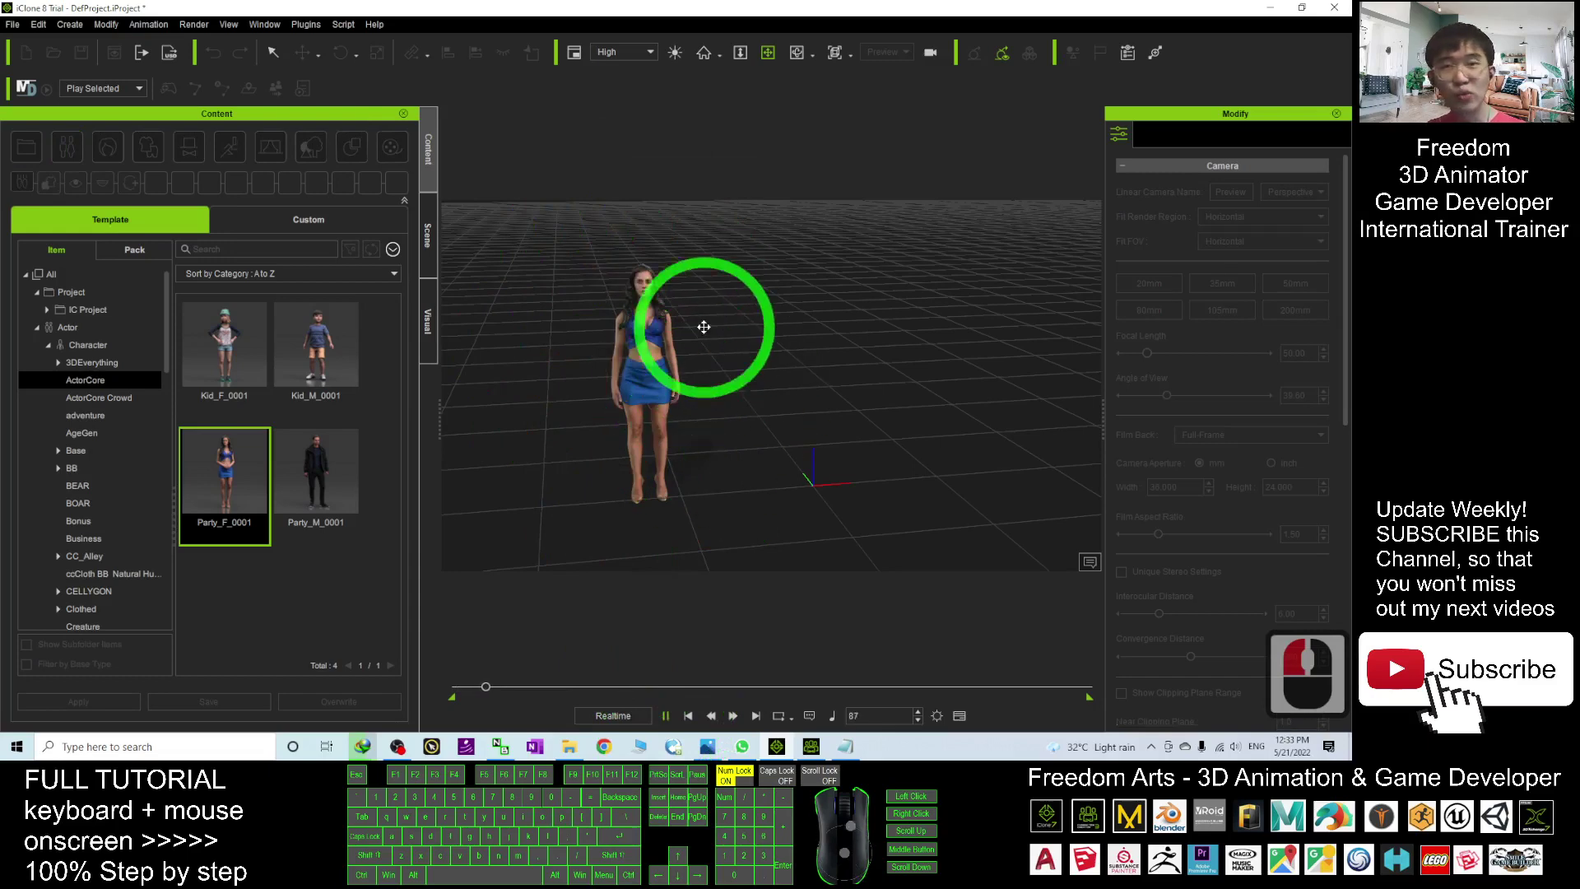
{"action": "left_click", "coordinate": [688, 715]}
{"action": "left_click", "coordinate": [705, 289]}
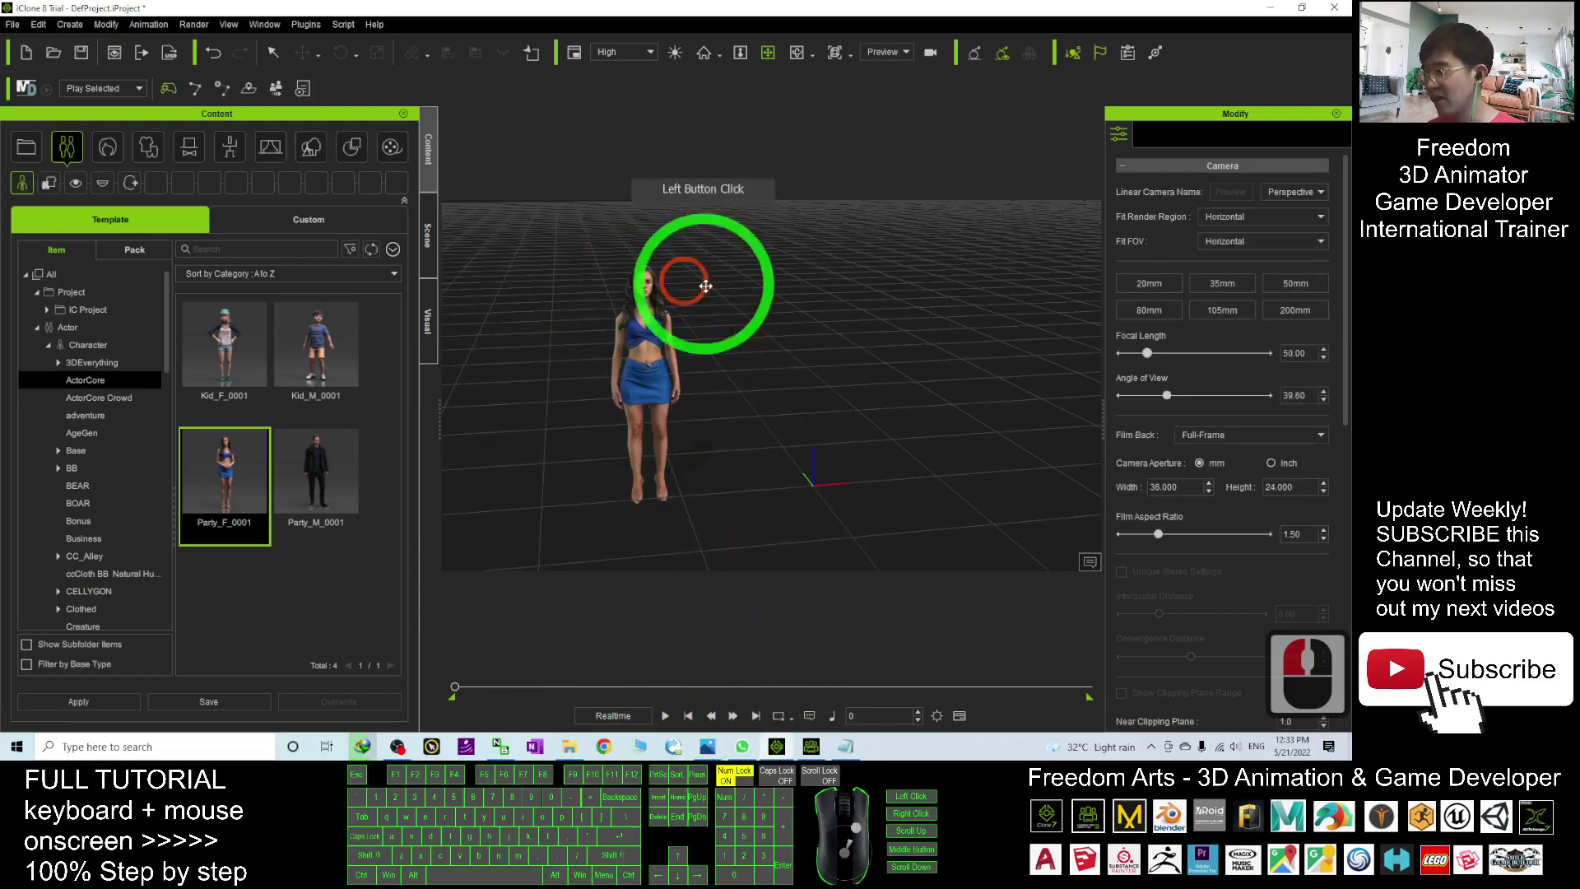
{"action": "left_click_drag", "start_coordinate": [777, 7], "coordinate": [724, 33]}
{"action": "left_click", "coordinate": [31, 183]}
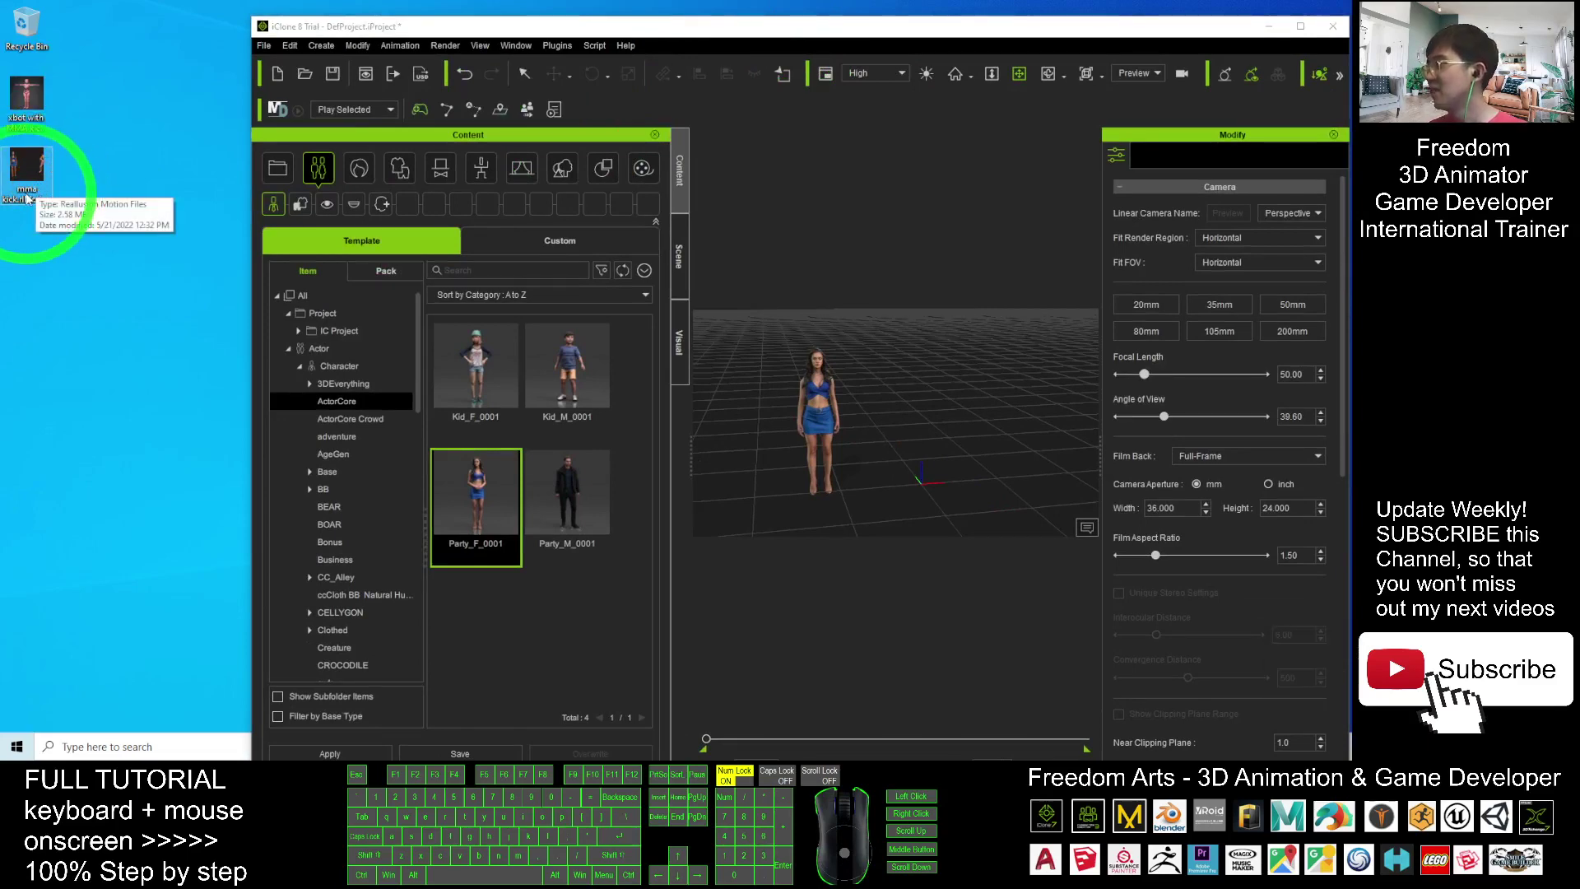
Apply the mma kick motion to Party_F_0001, maximize iClone, and play then stop the kick
{"action": "left_click", "coordinate": [32, 191]}
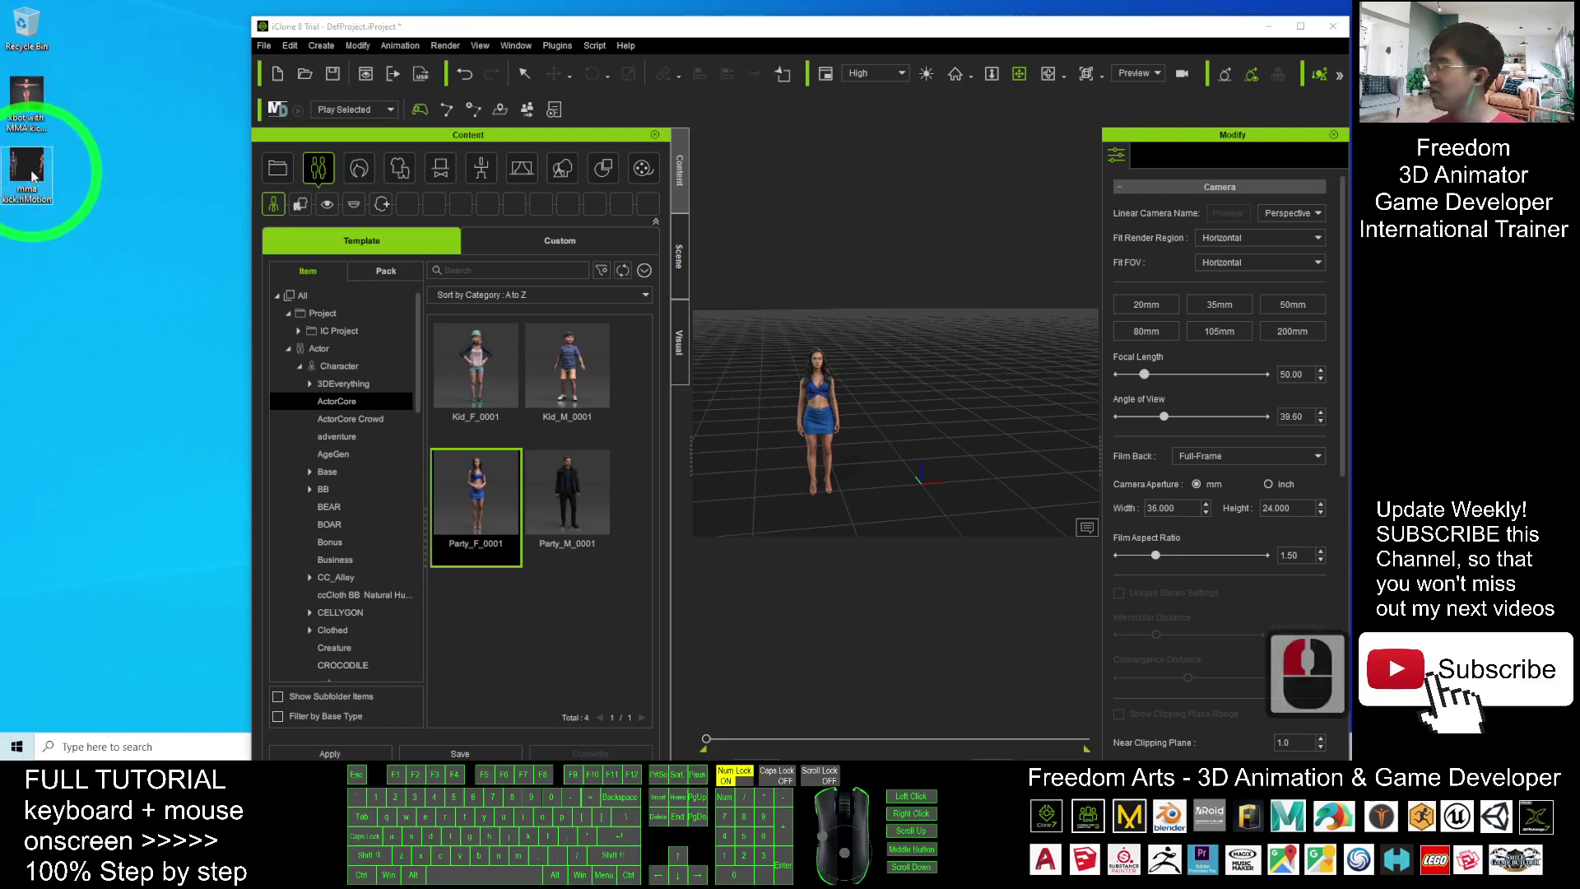
{"action": "left_click_drag", "start_coordinate": [35, 174], "coordinate": [813, 377]}
{"action": "double_click", "coordinate": [975, 26]}
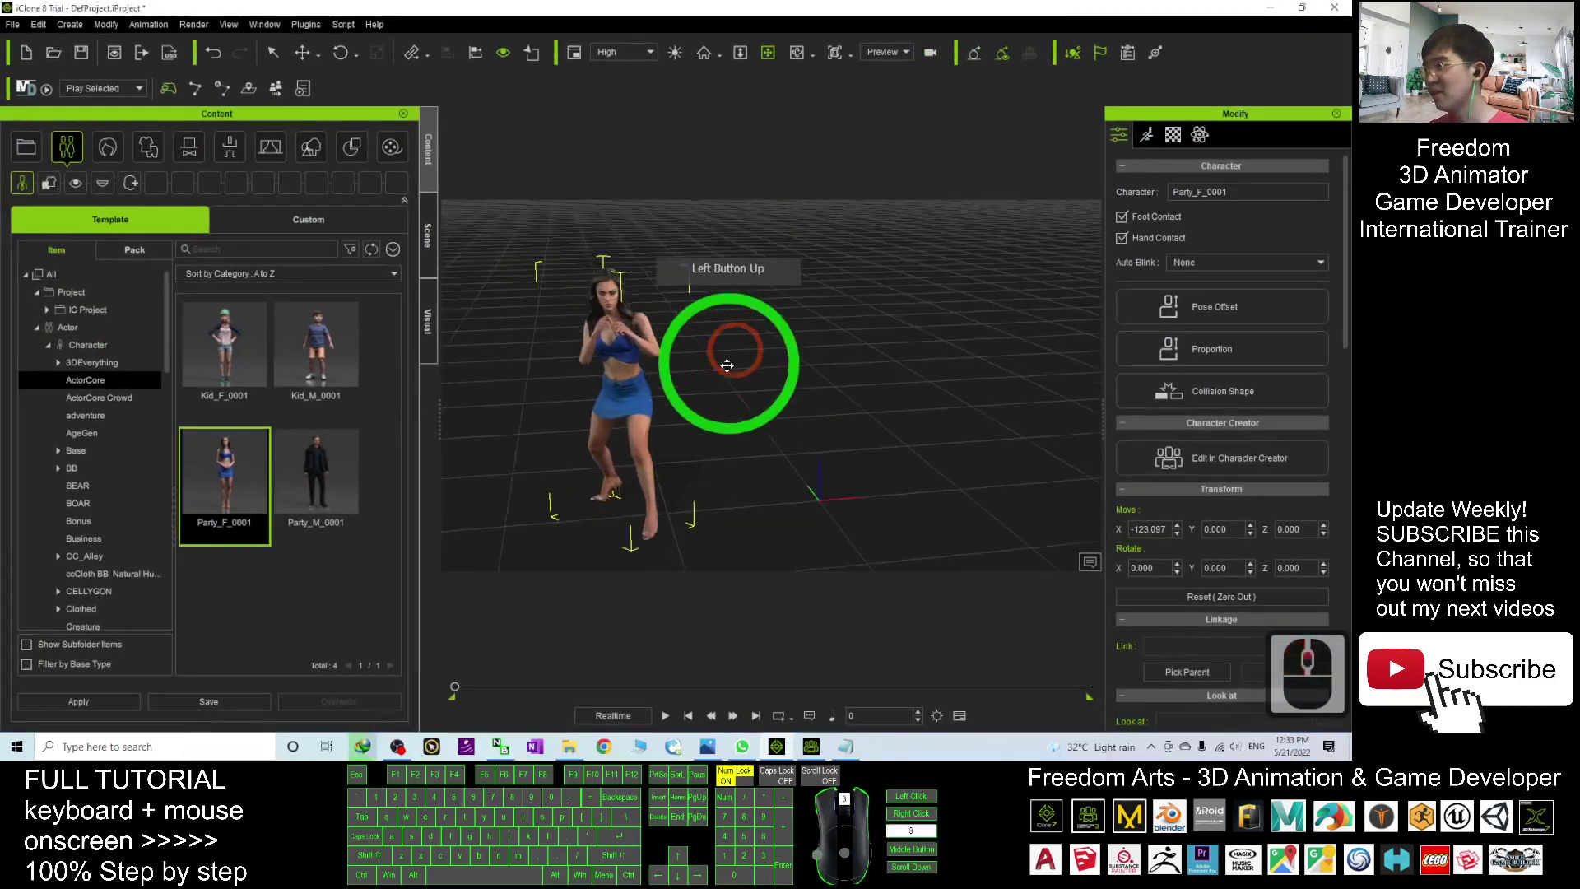
{"action": "left_click", "coordinate": [661, 716]}
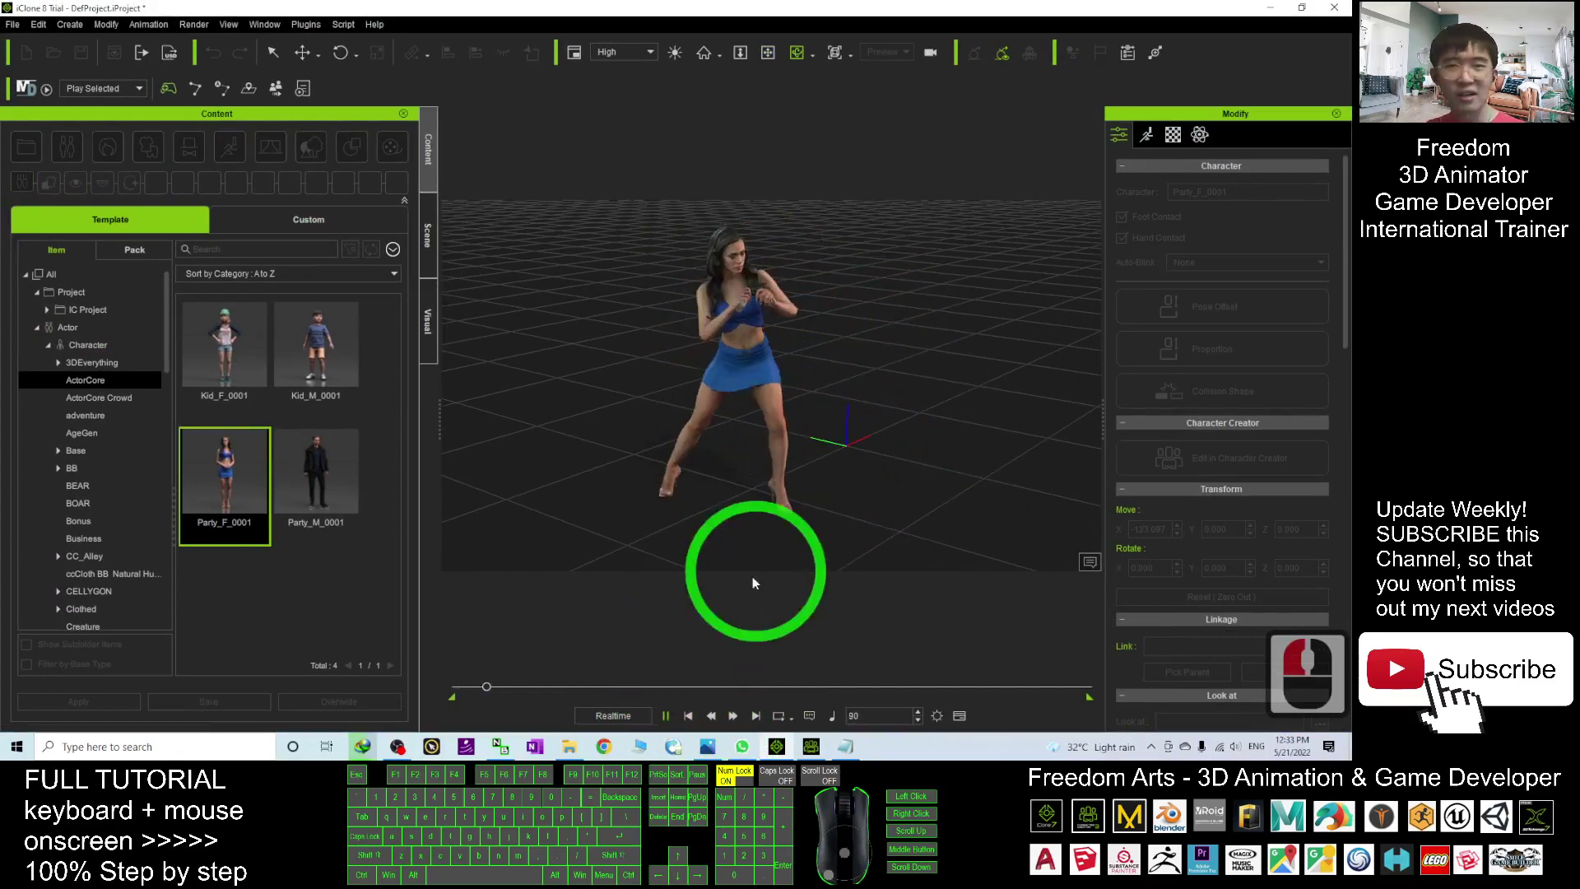
{"action": "left_click", "coordinate": [688, 716]}
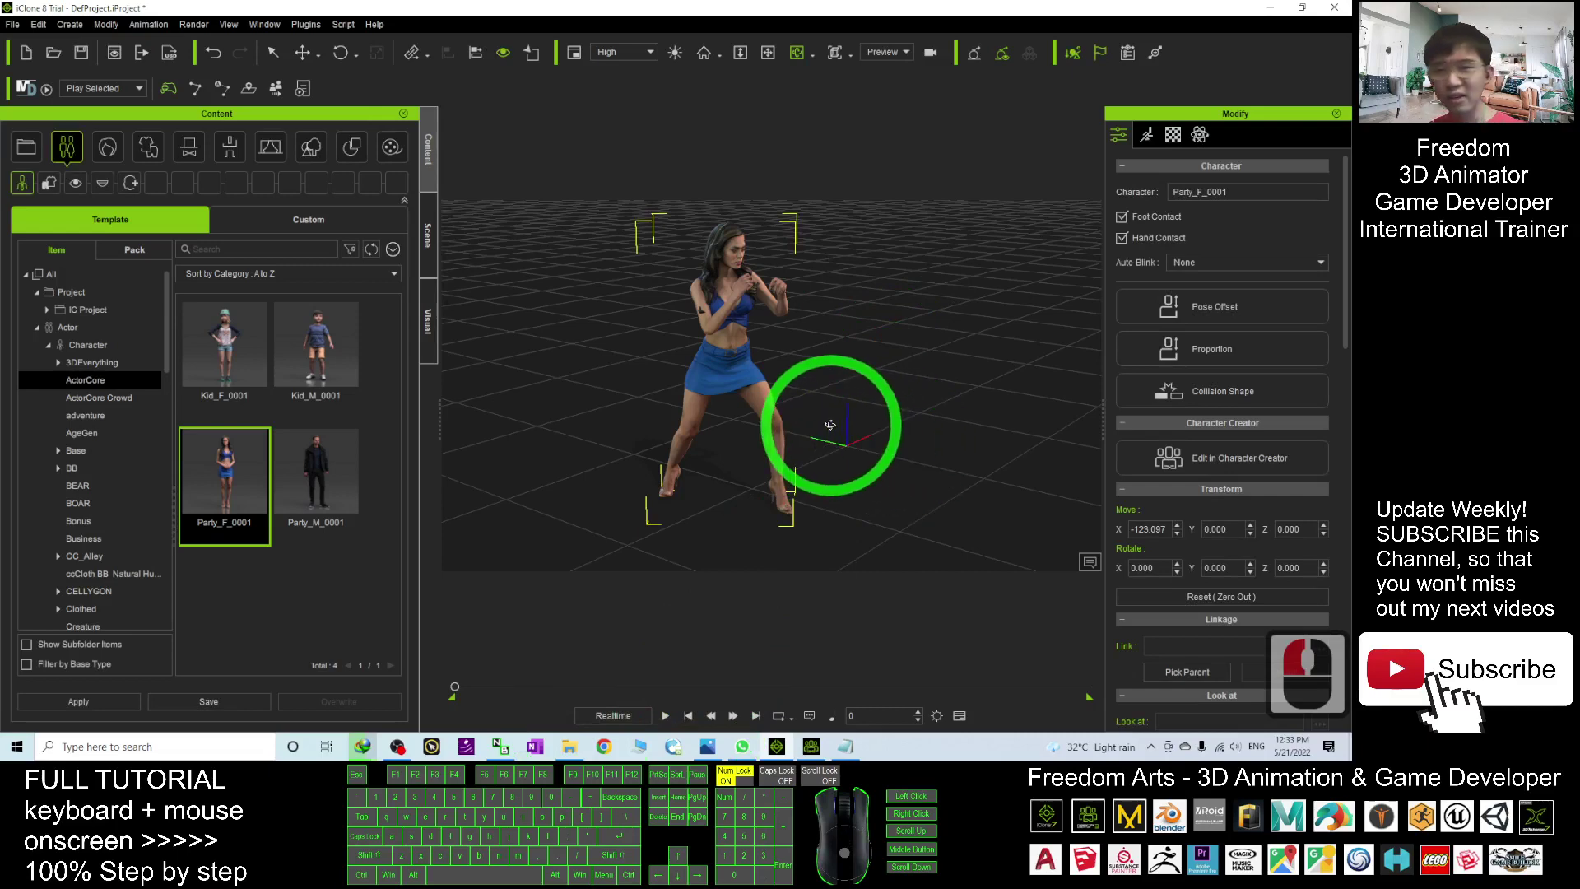
Select the woman, then switch to the Mixamo Motion to iClone 8 cover image in Photos
{"action": "left_click", "coordinate": [725, 376]}
{"action": "key", "text": "c"}
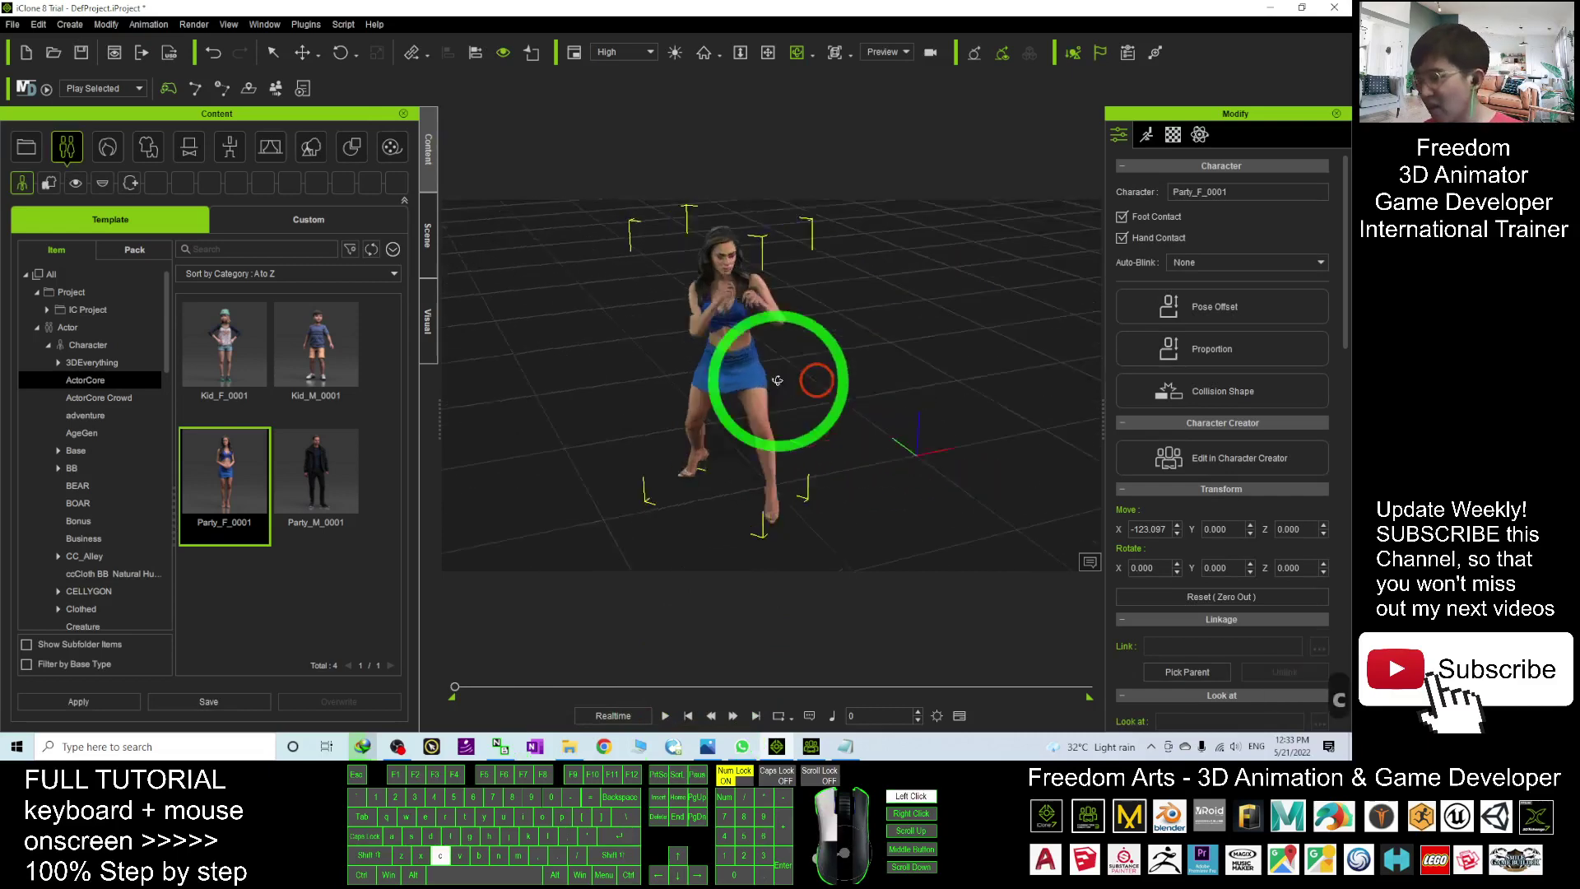
{"action": "mouse_move", "coordinate": [725, 377]}
{"action": "left_mouse_down"}
{"action": "mouse_move", "coordinate": [706, 343]}
{"action": "mouse_move", "coordinate": [819, 729]}
{"action": "left_mouse_up"}
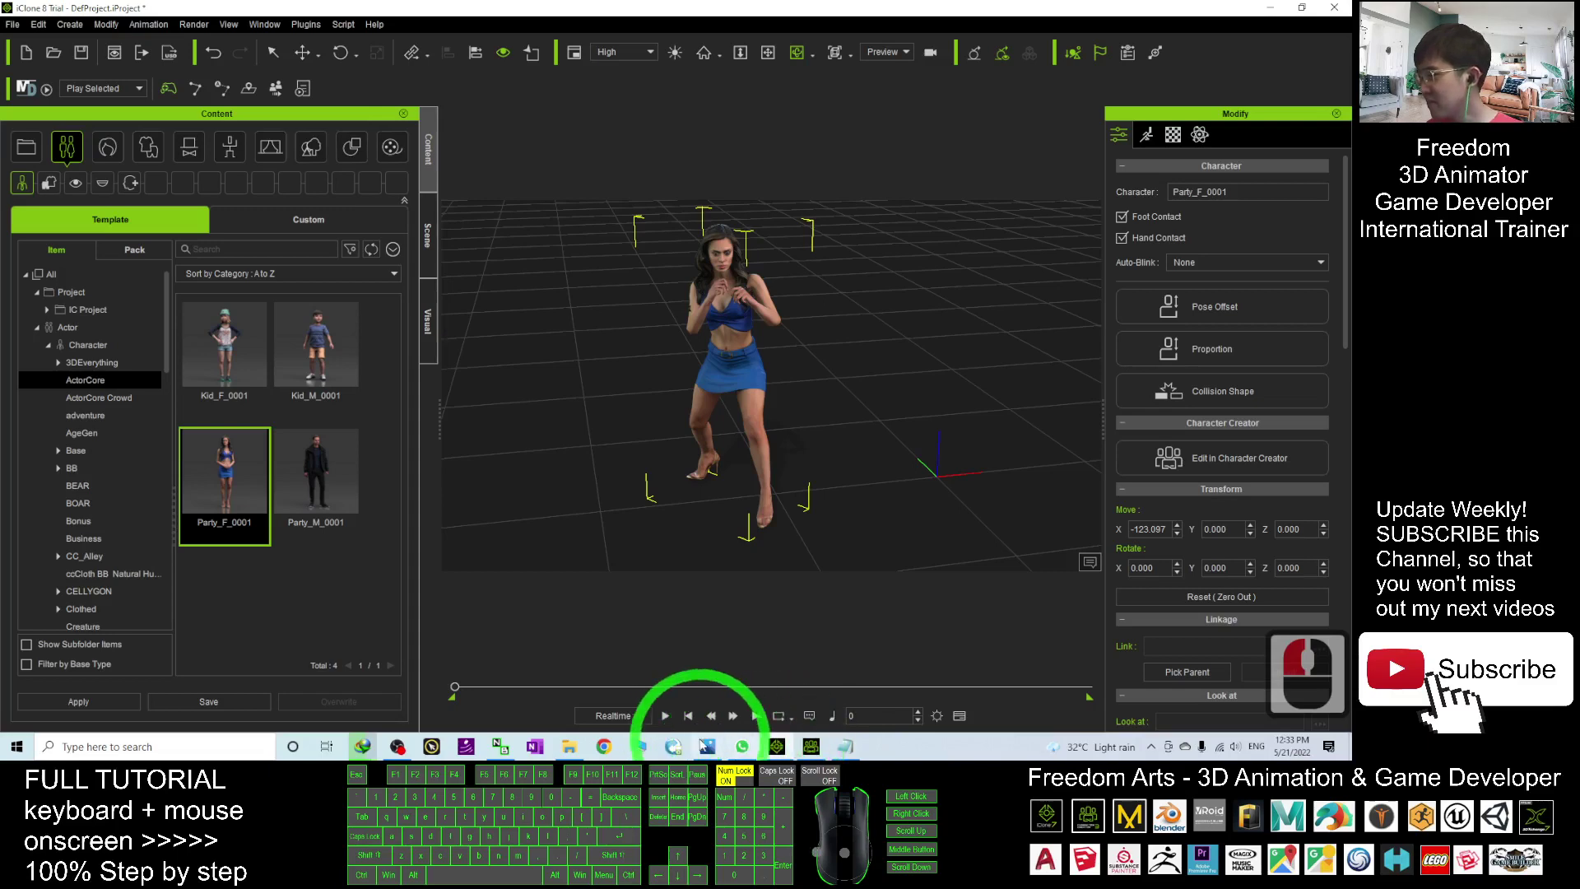
{"action": "left_click", "coordinate": [710, 745]}
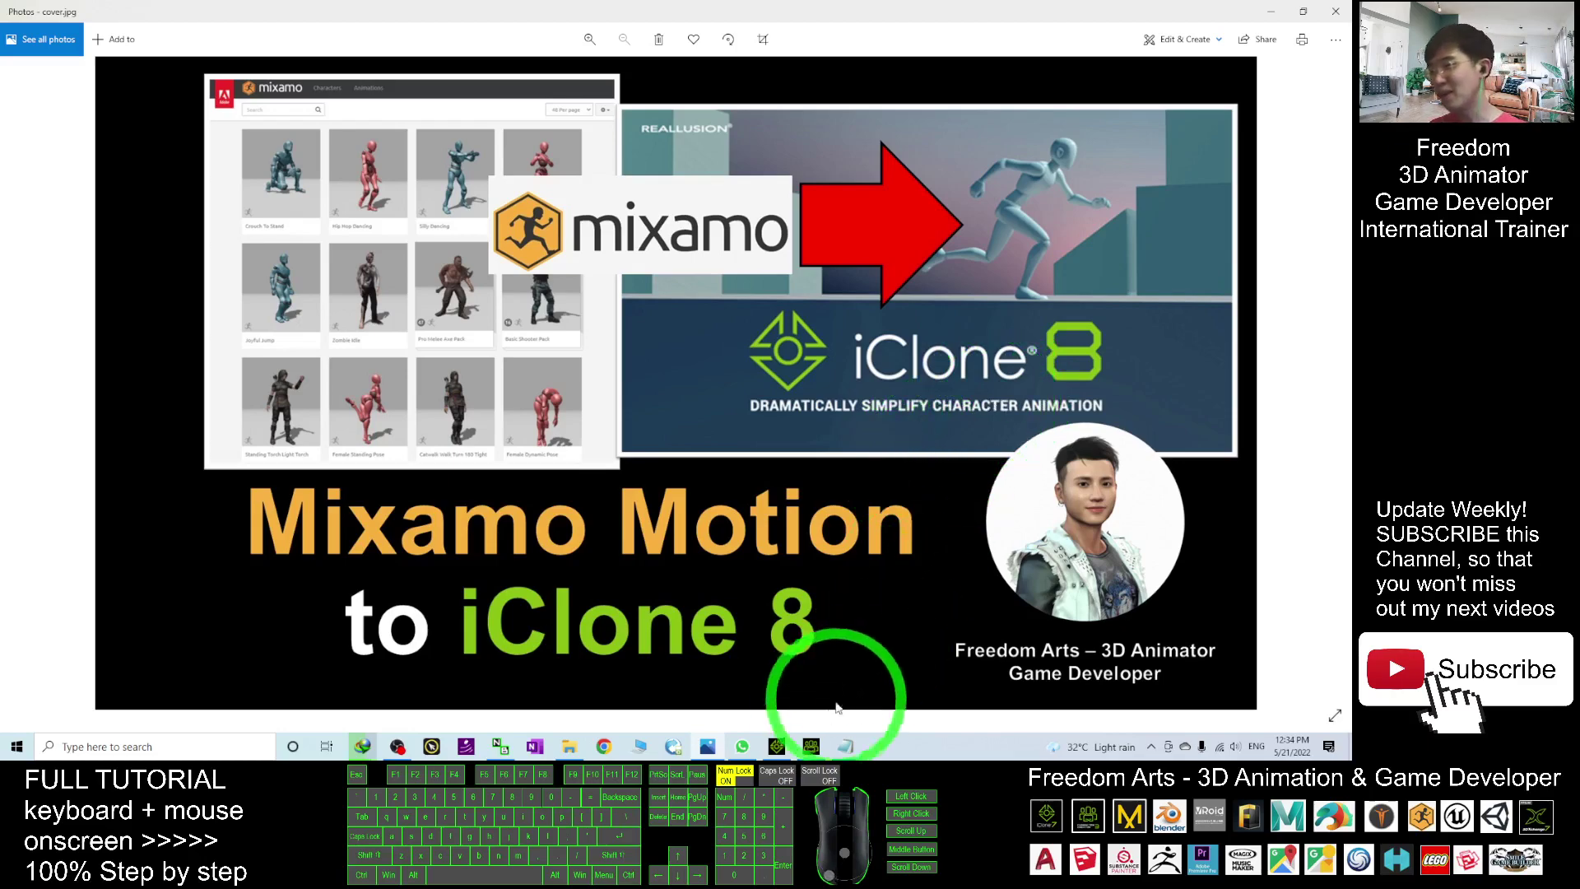
{"action": "left_click", "coordinate": [809, 747]}
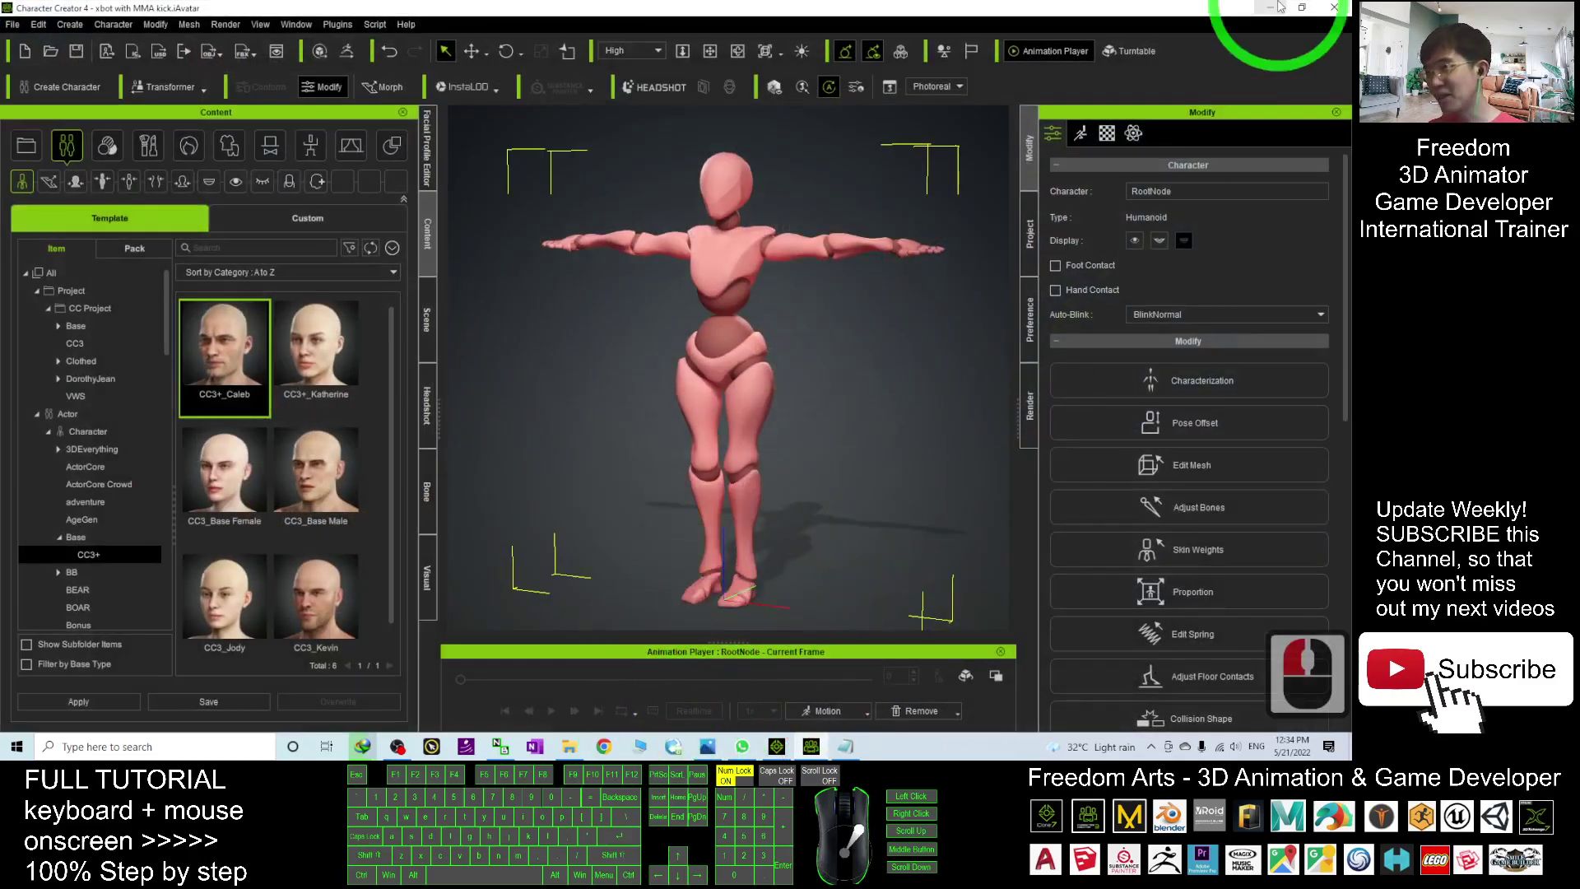